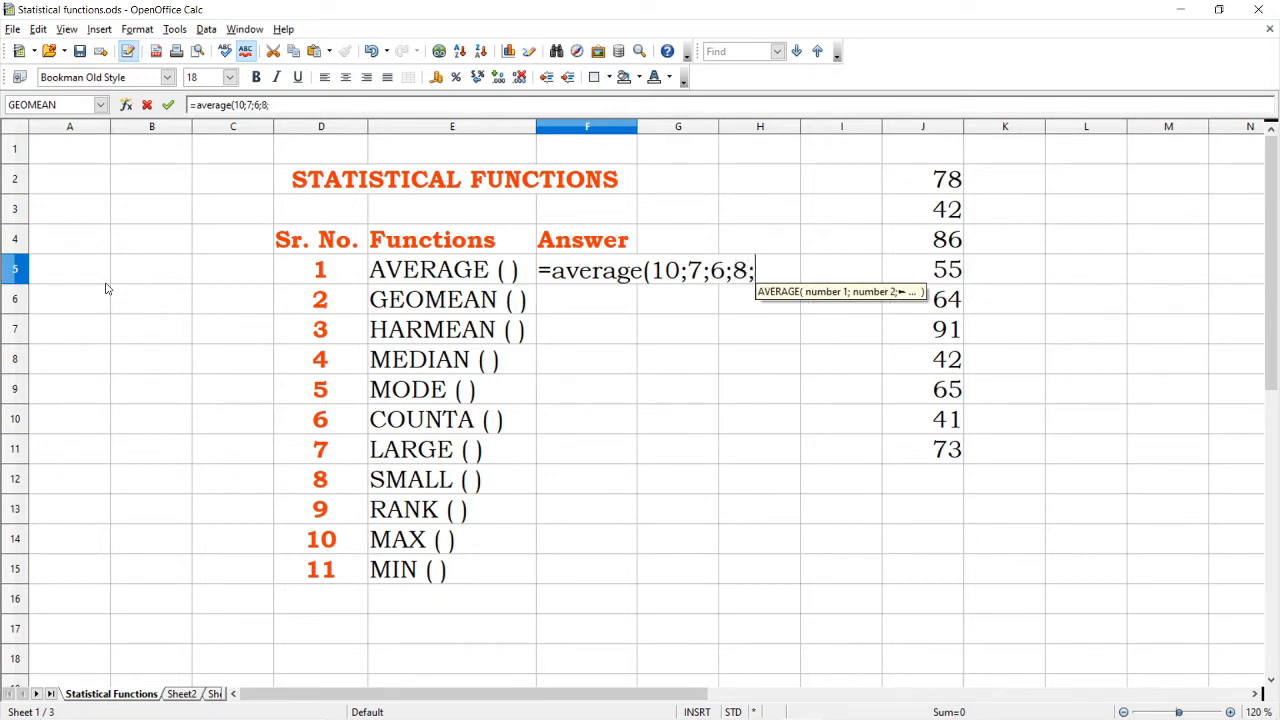
- Complete the AVERAGE formula in cell F5 as =average(10;7;6;8;9;5) and reselect the cell to check it
text(9;5)
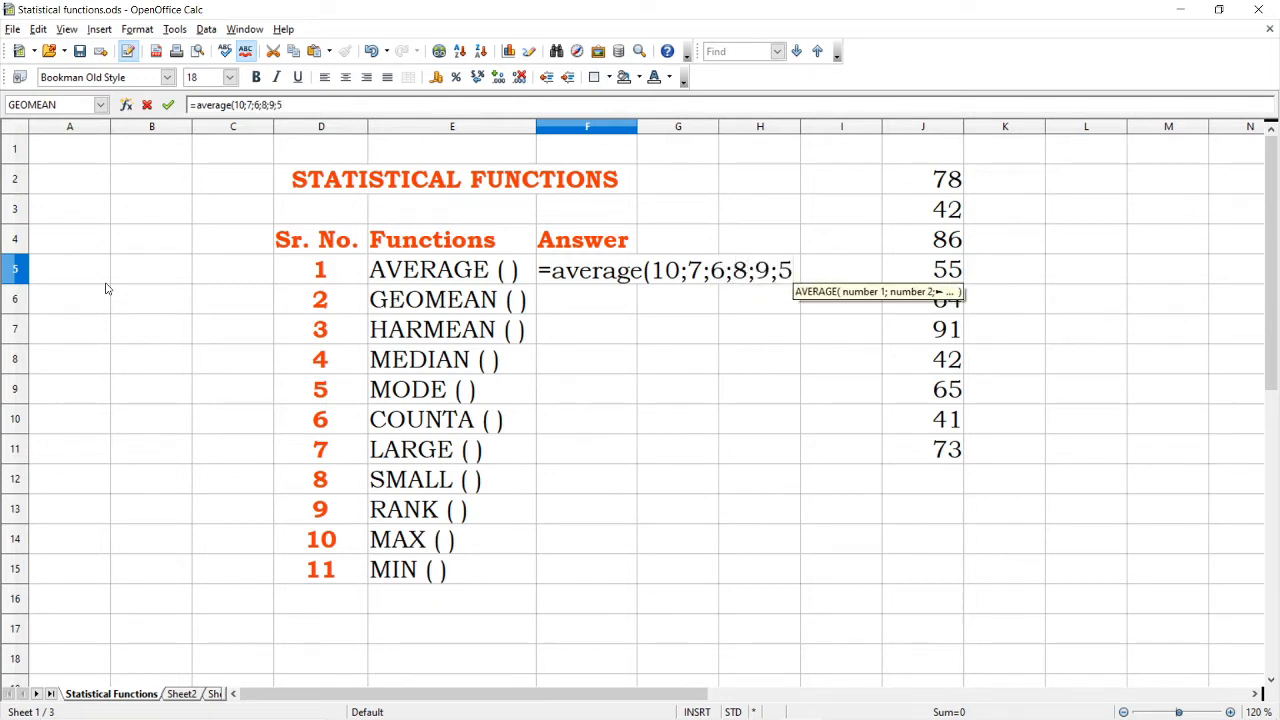
text())
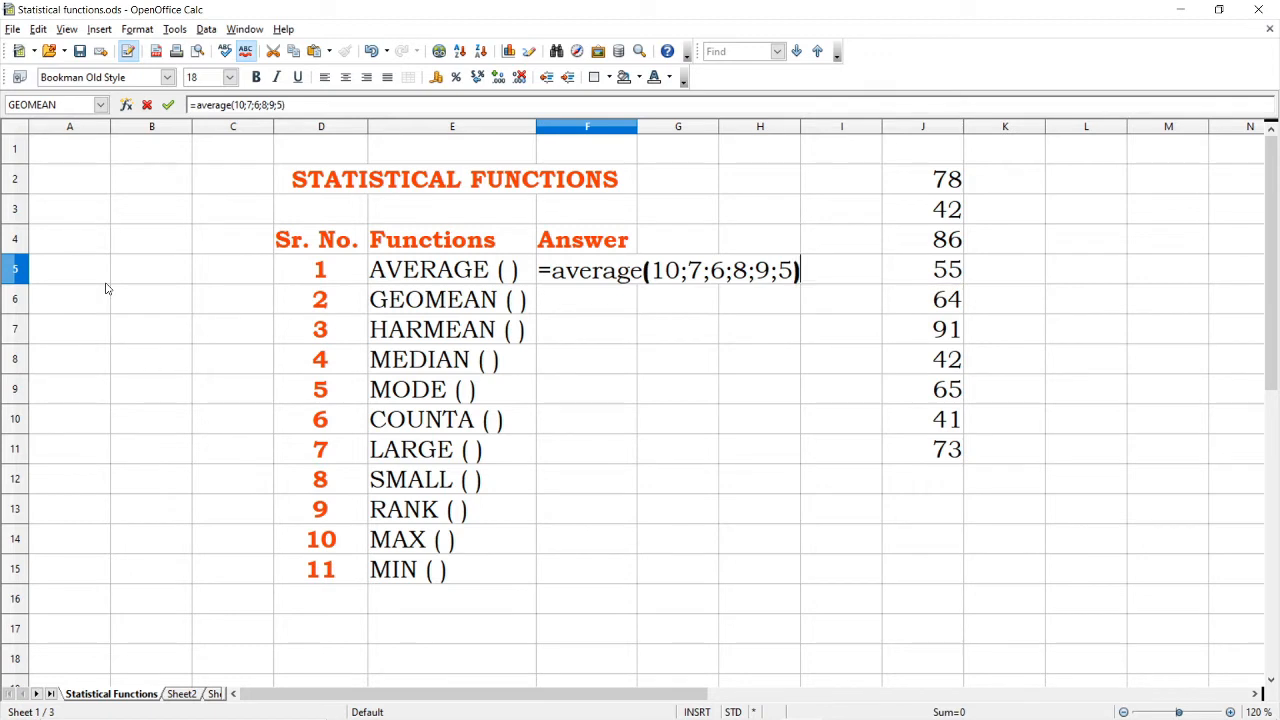
key(Return)
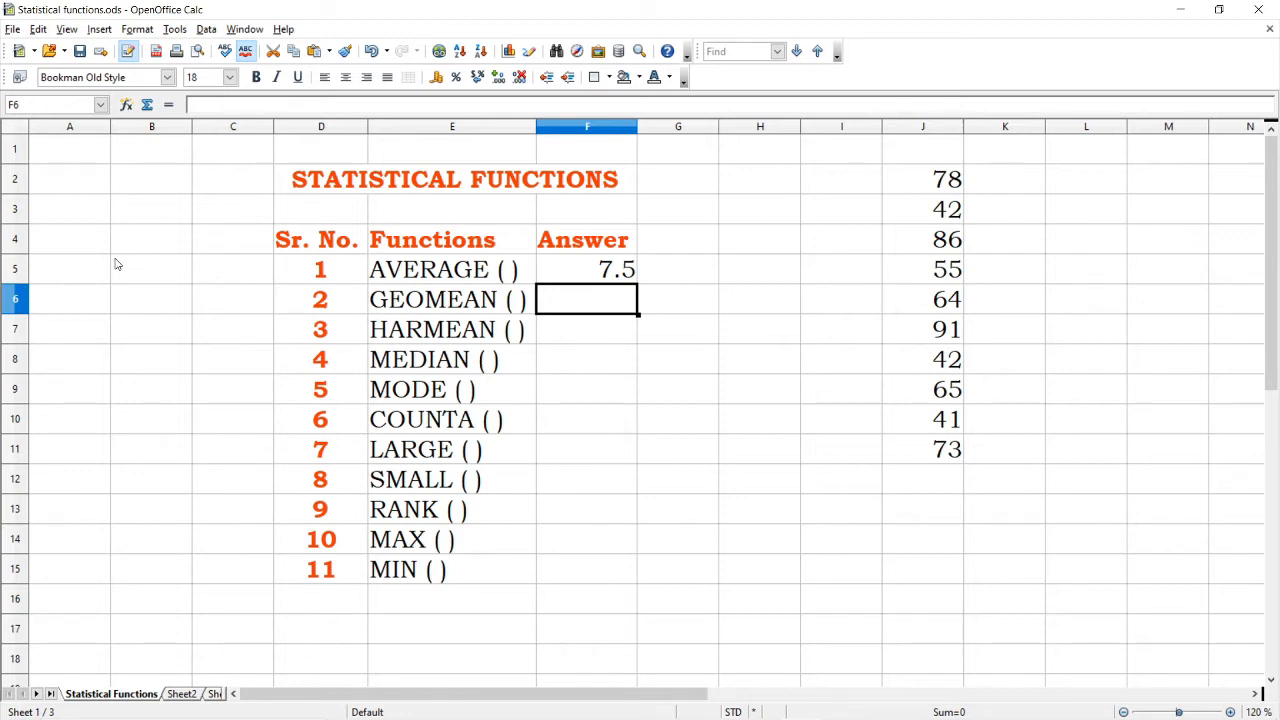
click(575, 272)
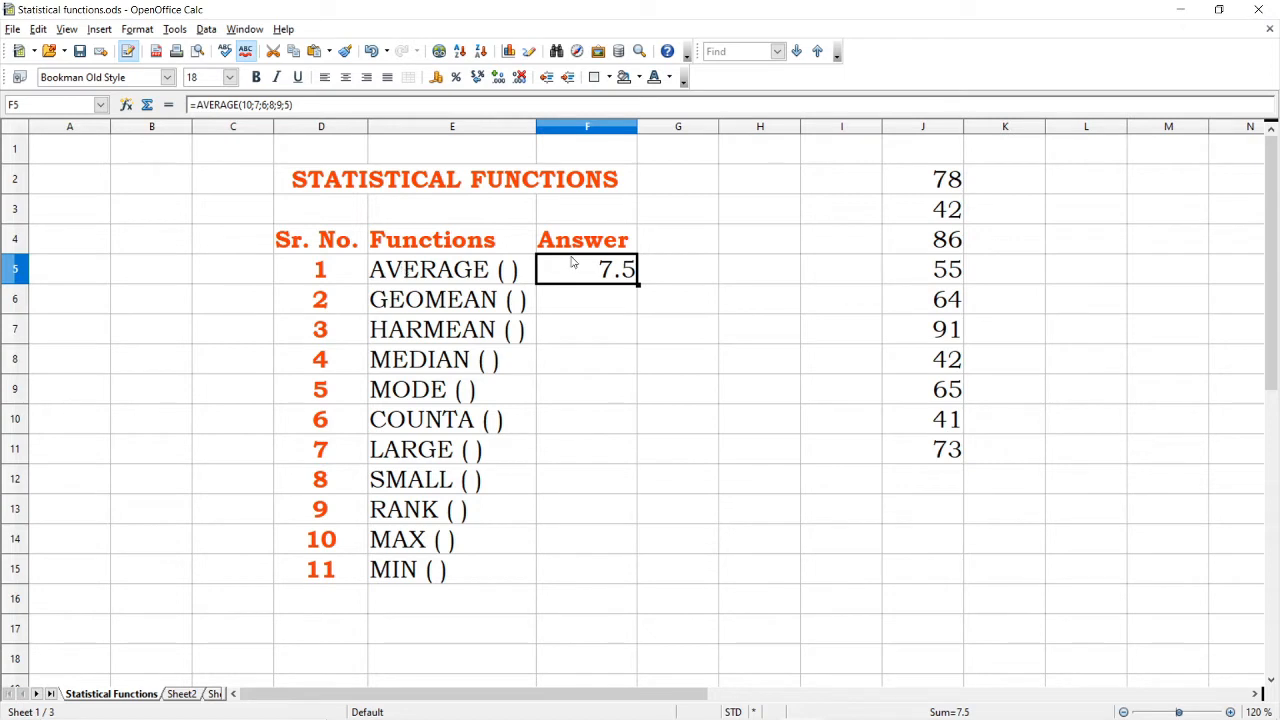
- Enter the numbers 10, 7, 6, 8, 9 and 5 down column B in cells B4 to B9
click(133, 238)
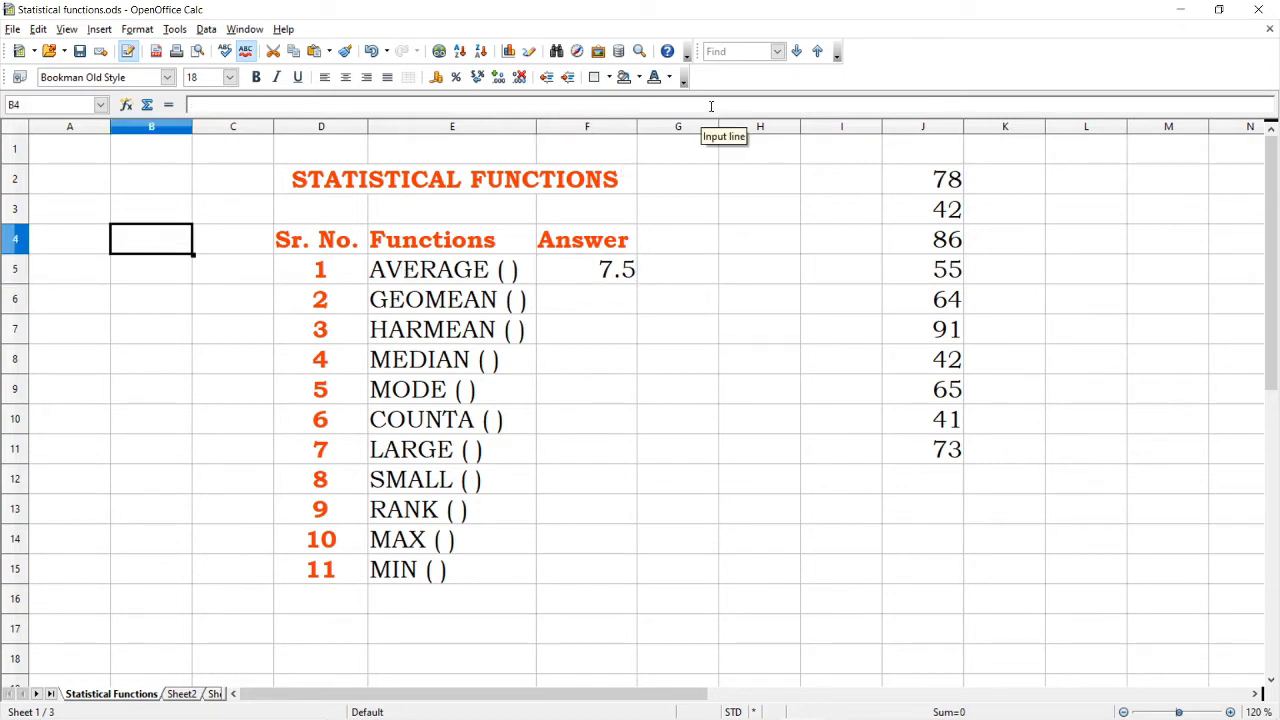
text(10)
key(Return)
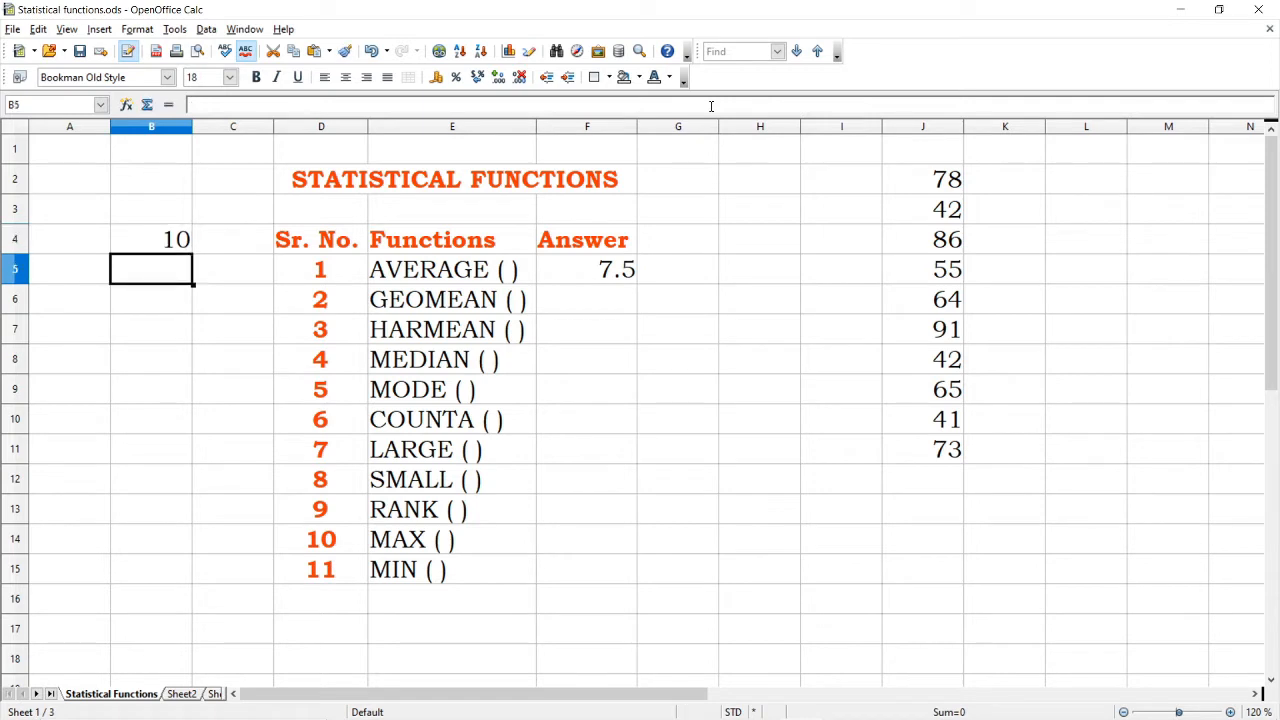
text(7)
key(Return)
text(6)
key(Return)
text(8)
key(Return)
text(9 5)
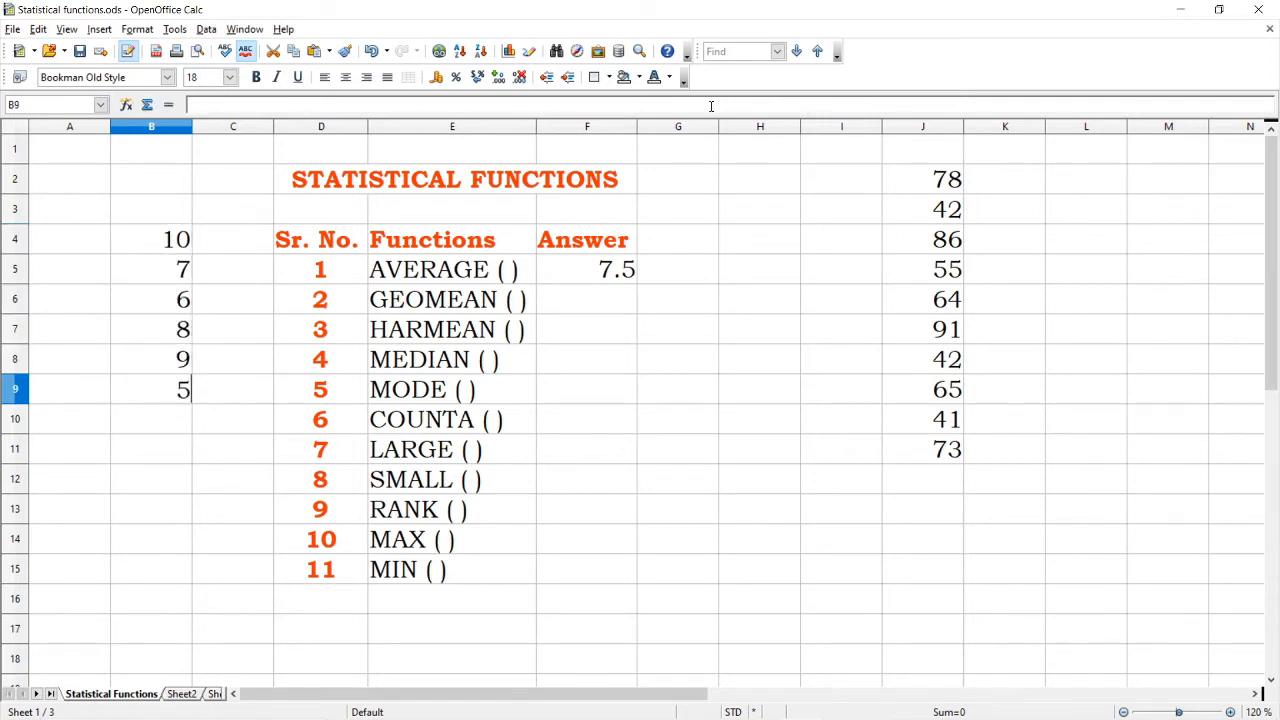
- Calculate the average of the range in cell G5 with the formula =average(b4:b9)
click(674, 275)
text(=)
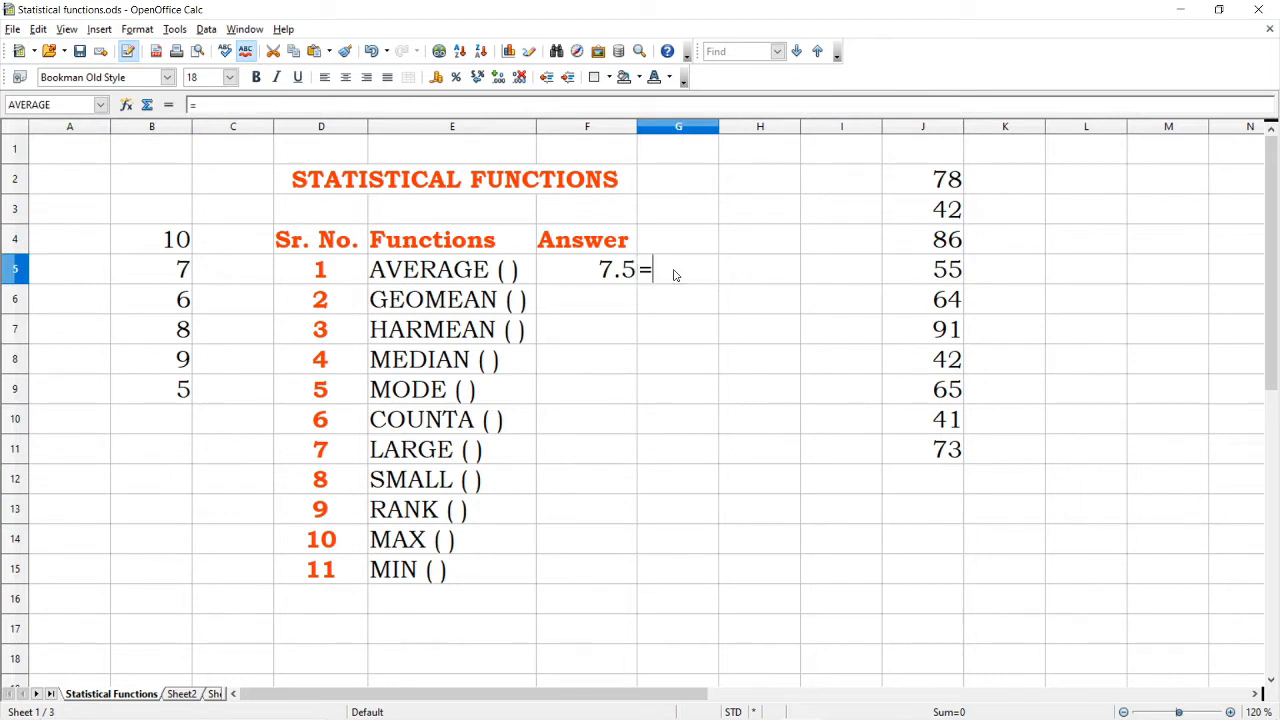
text(ava)
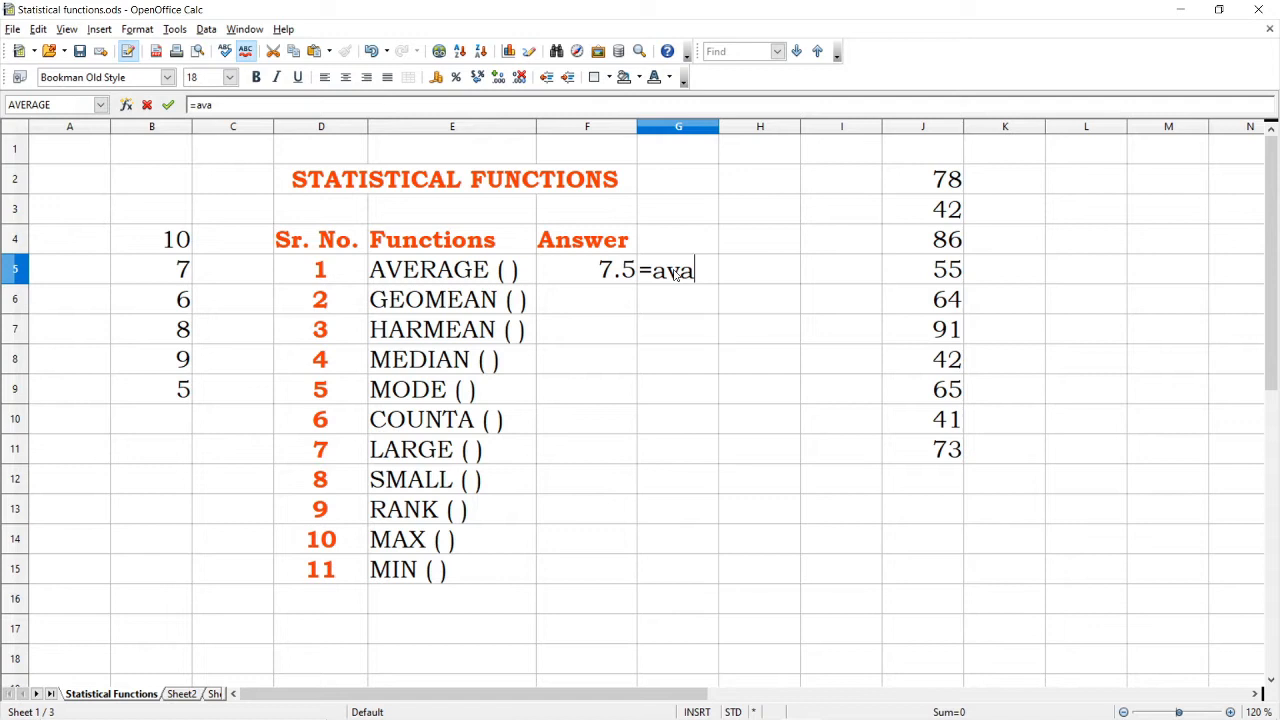
key(BackSpace)
text(erage()
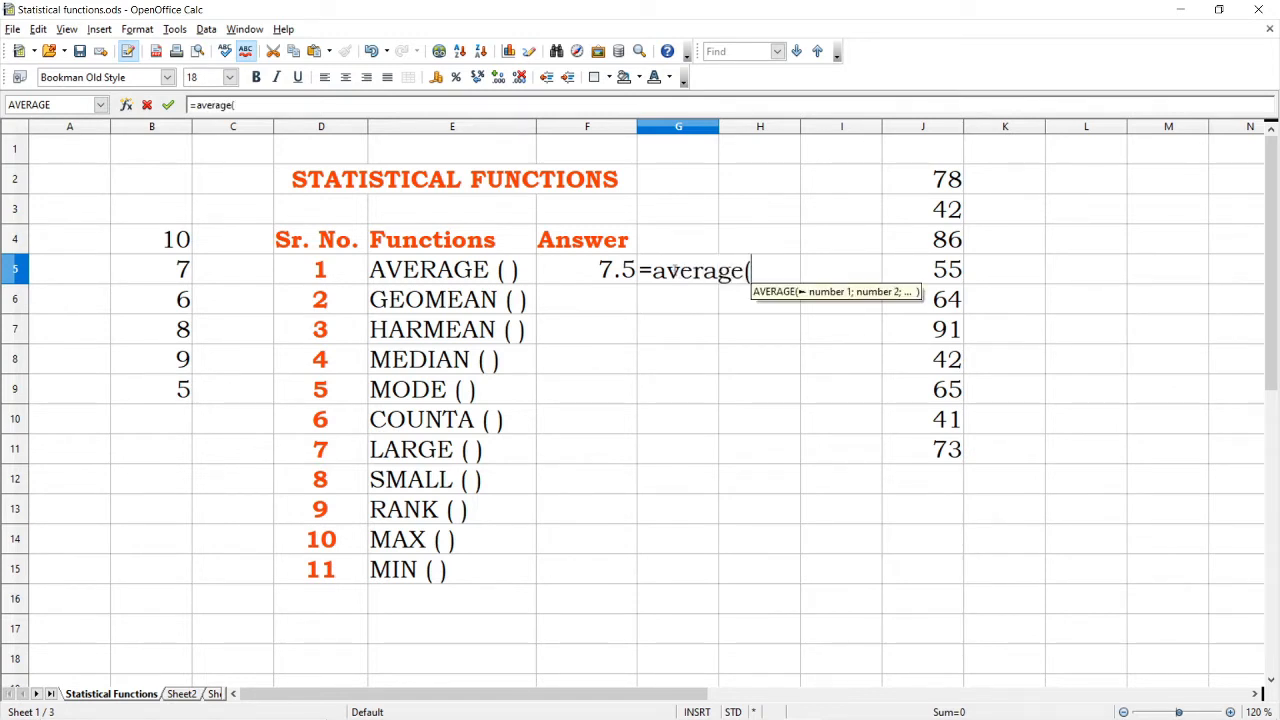
text(b4:)
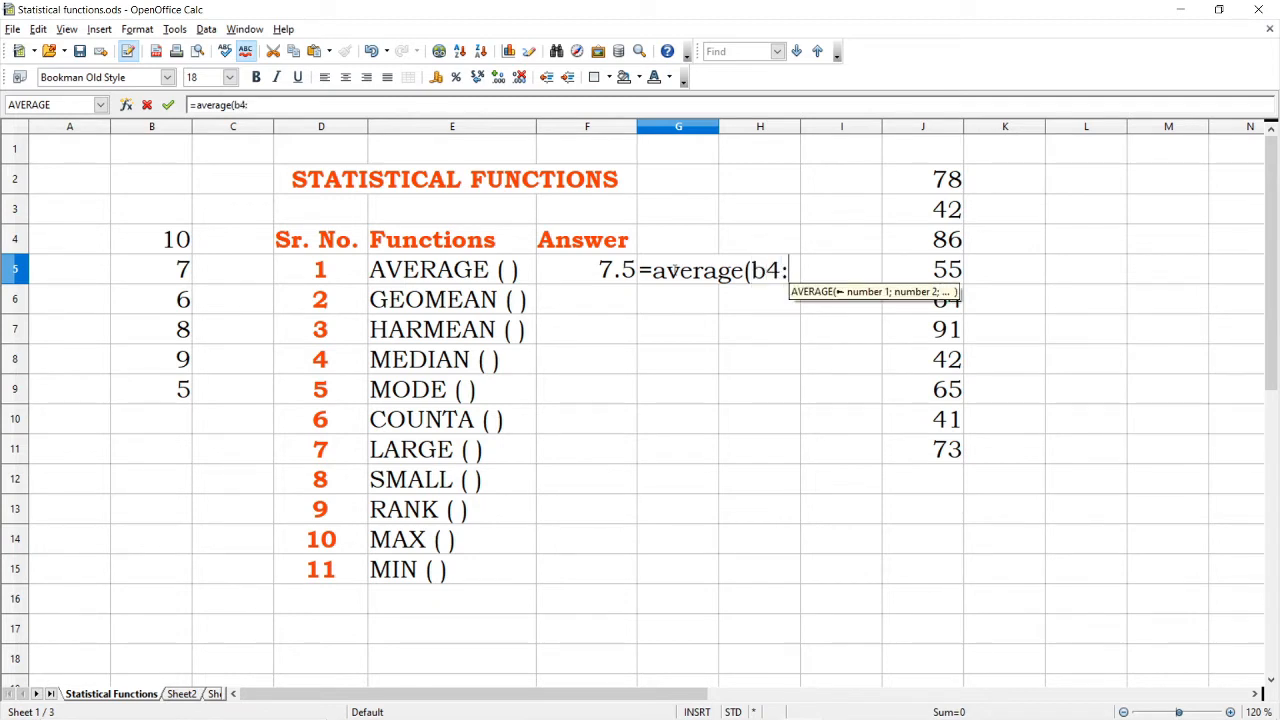
text(b9)
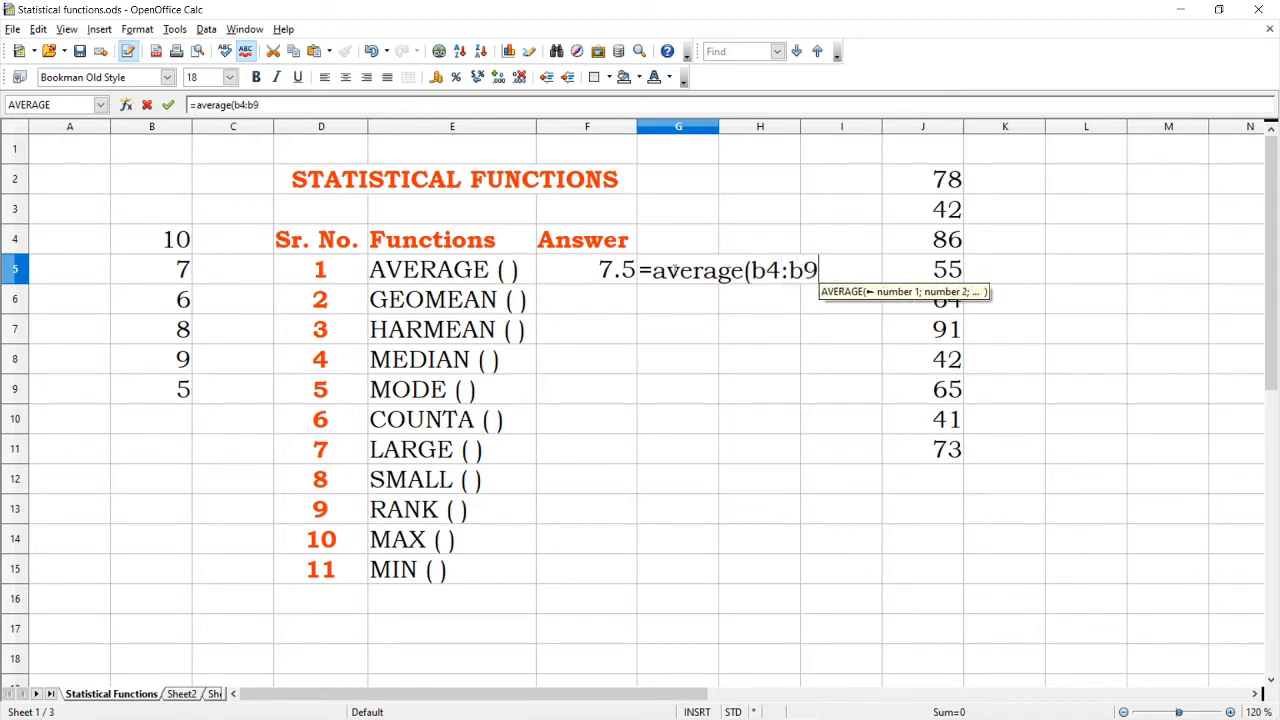
text())
key(Return)
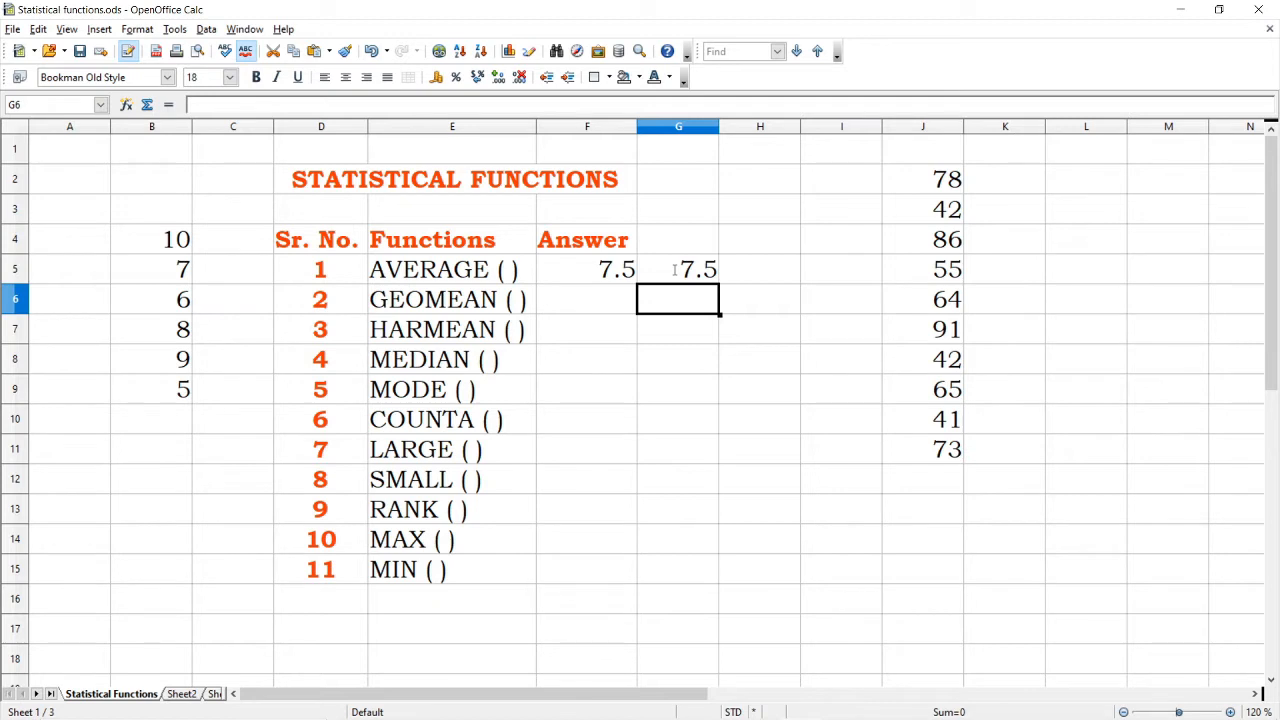
- Calculate the geometric mean of typed numbers in cell F6 with the formula =geomean(10;7;6;8;6;5)
key(Left)
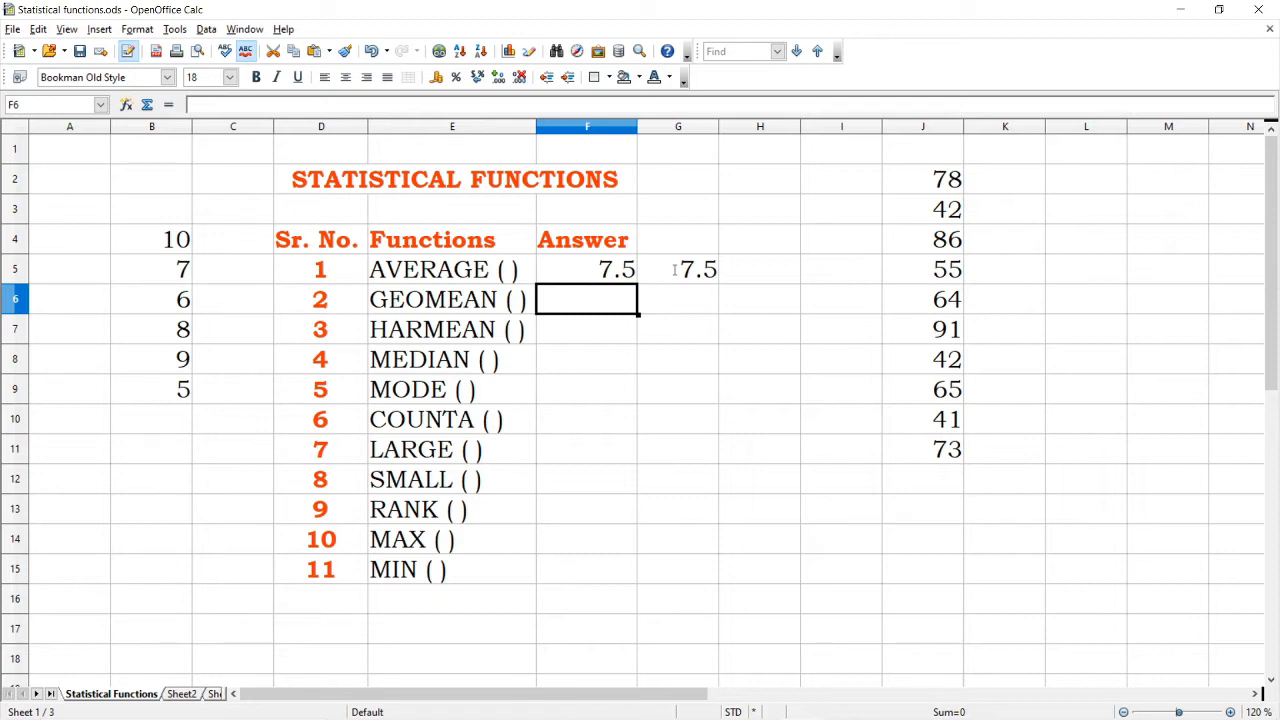
text(=ge)
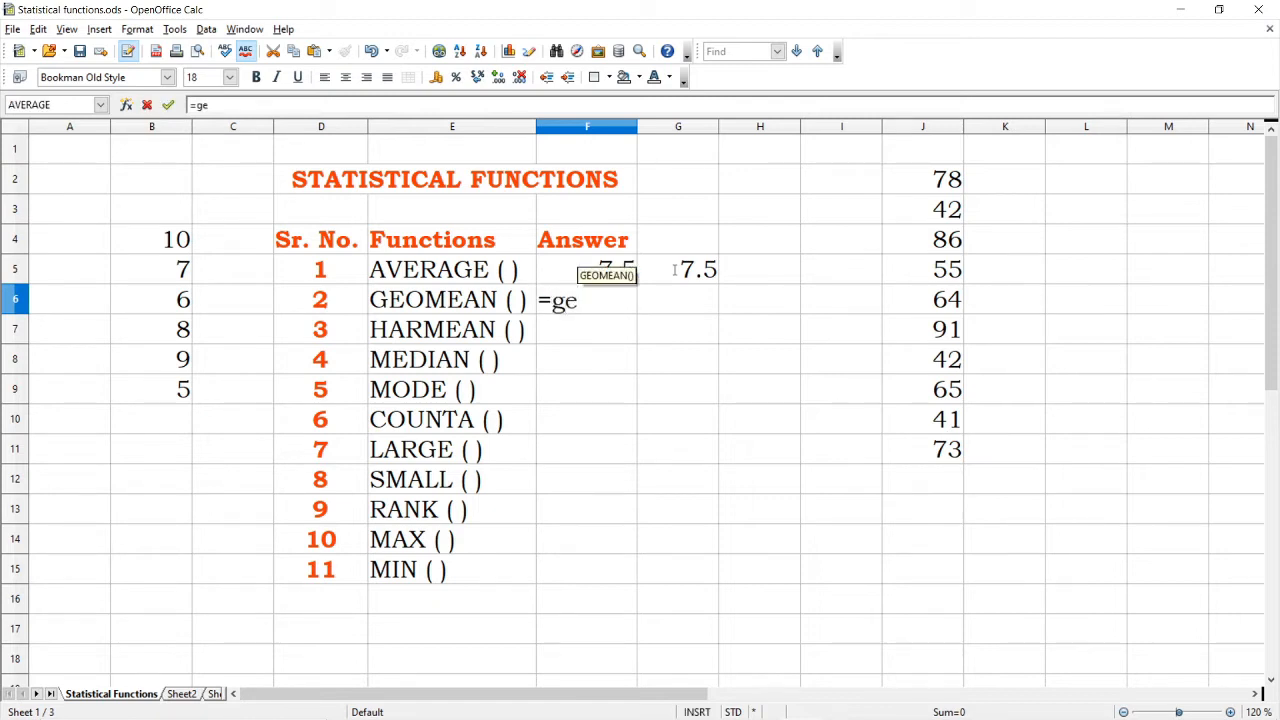
text(omean()
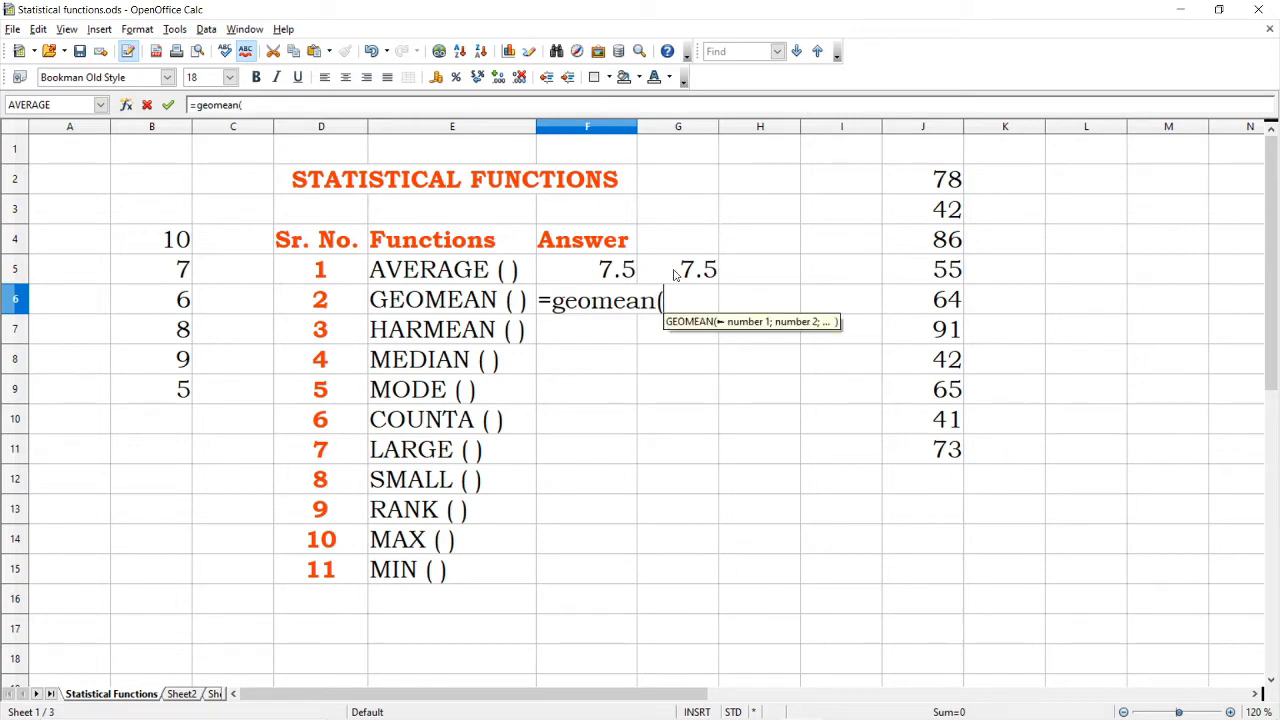
text(10;)
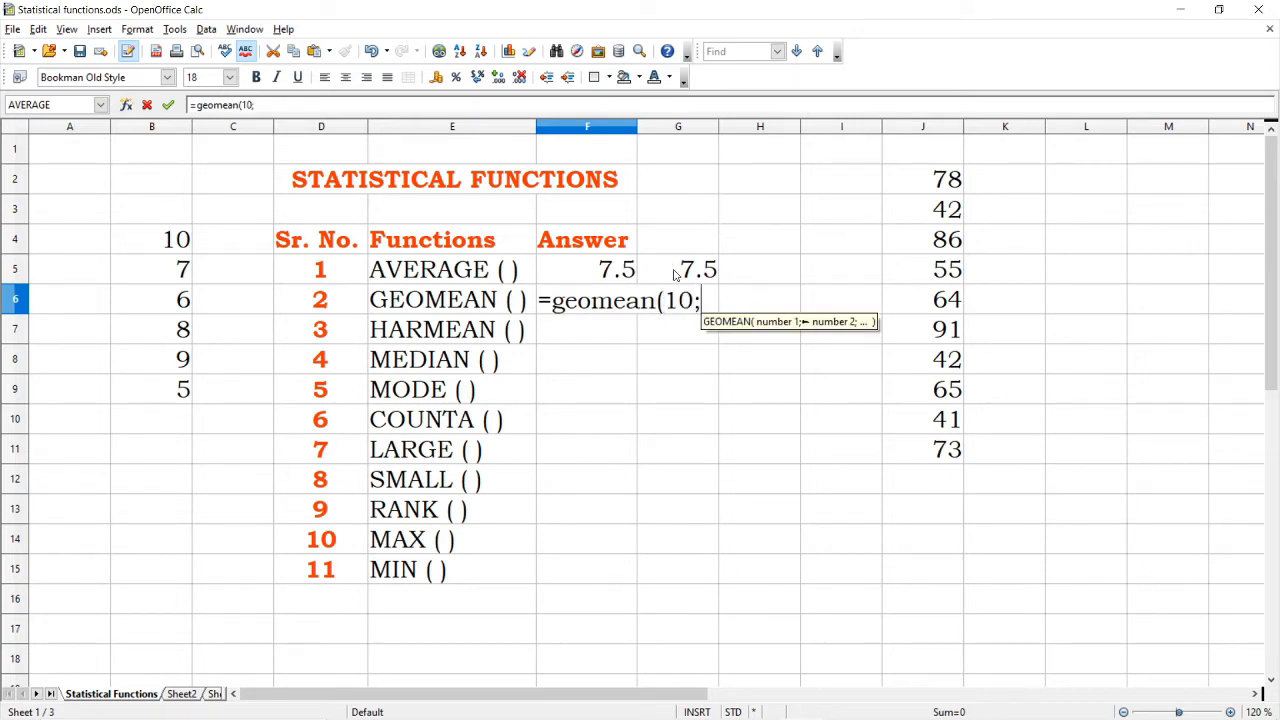
text(7;6)
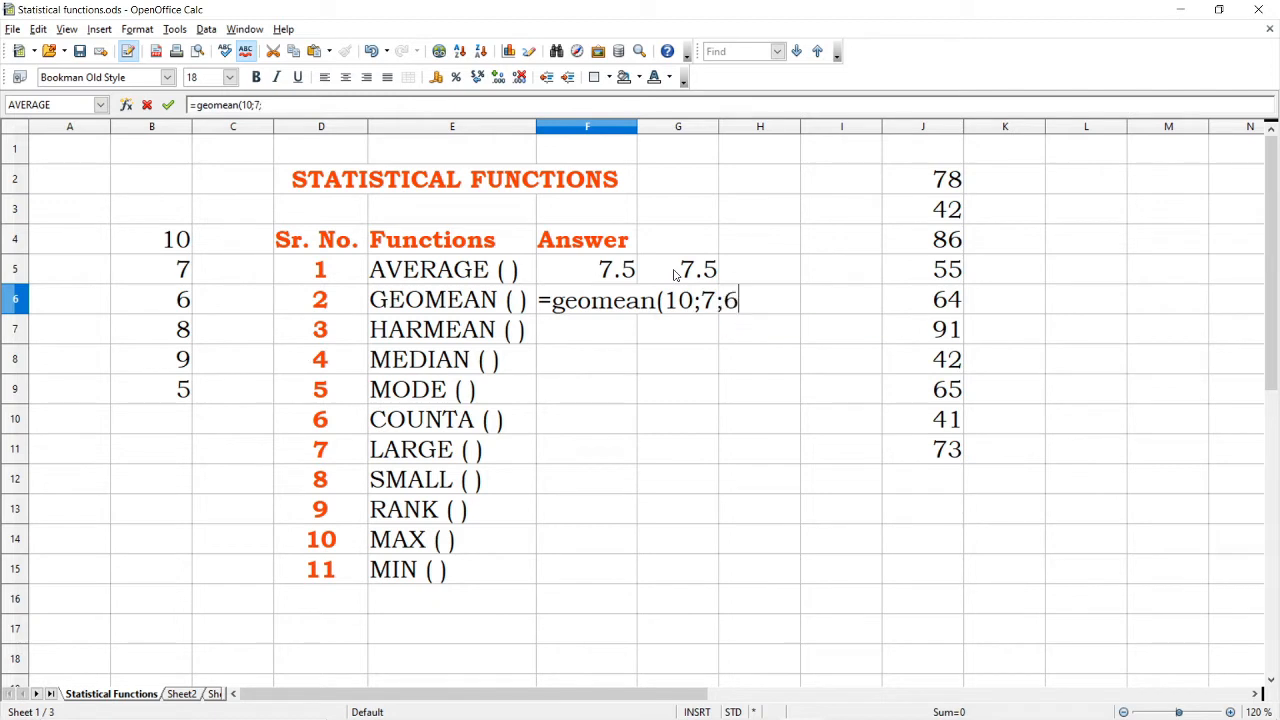
text(;8;6)
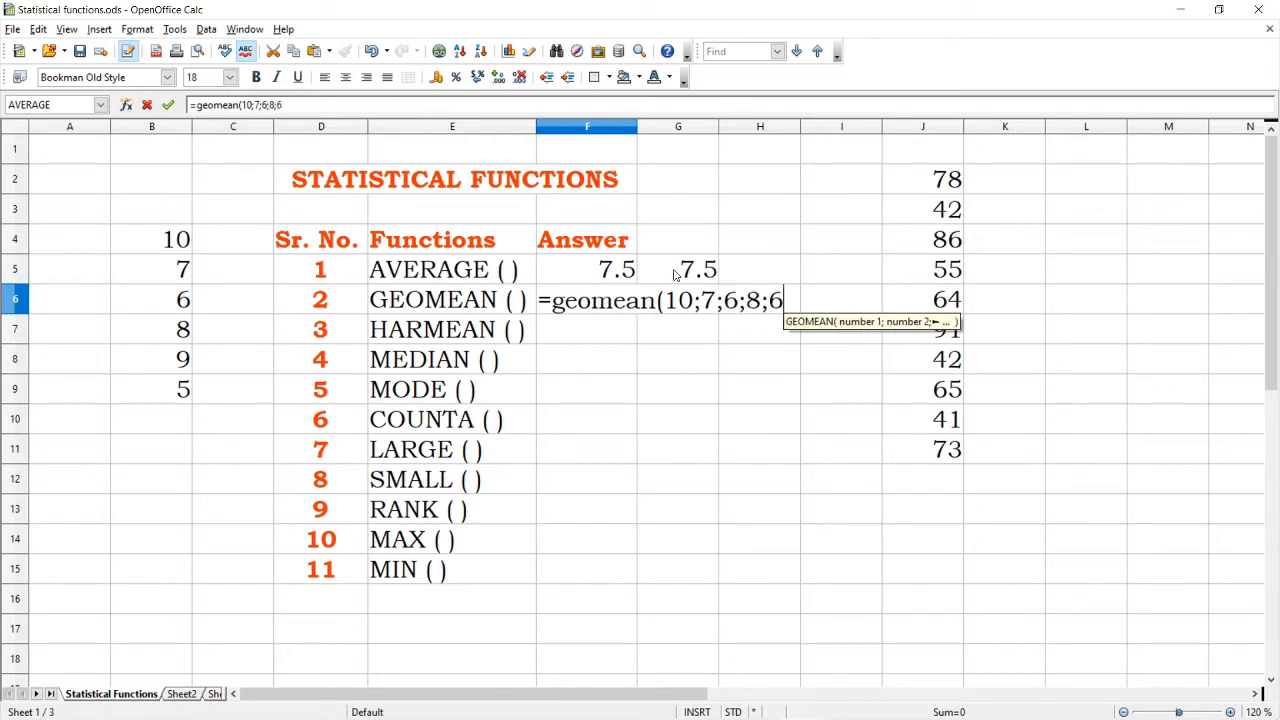
text(;5)
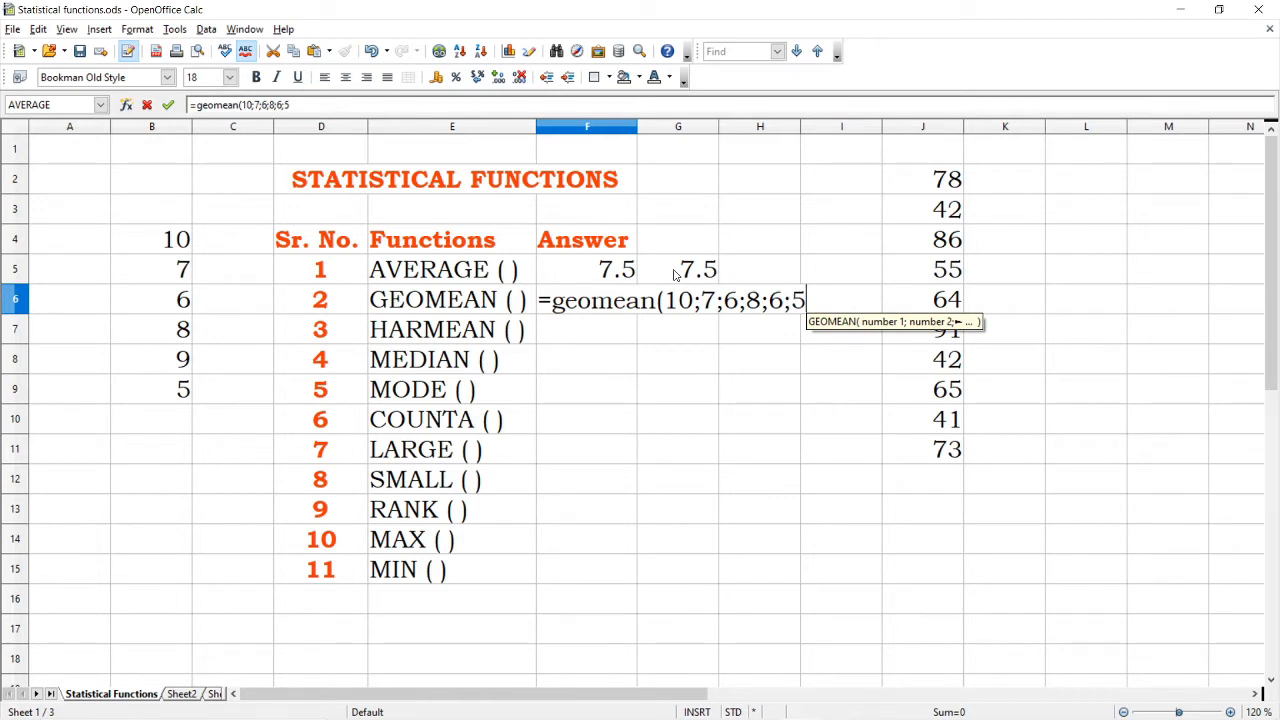
text())
key(Return)
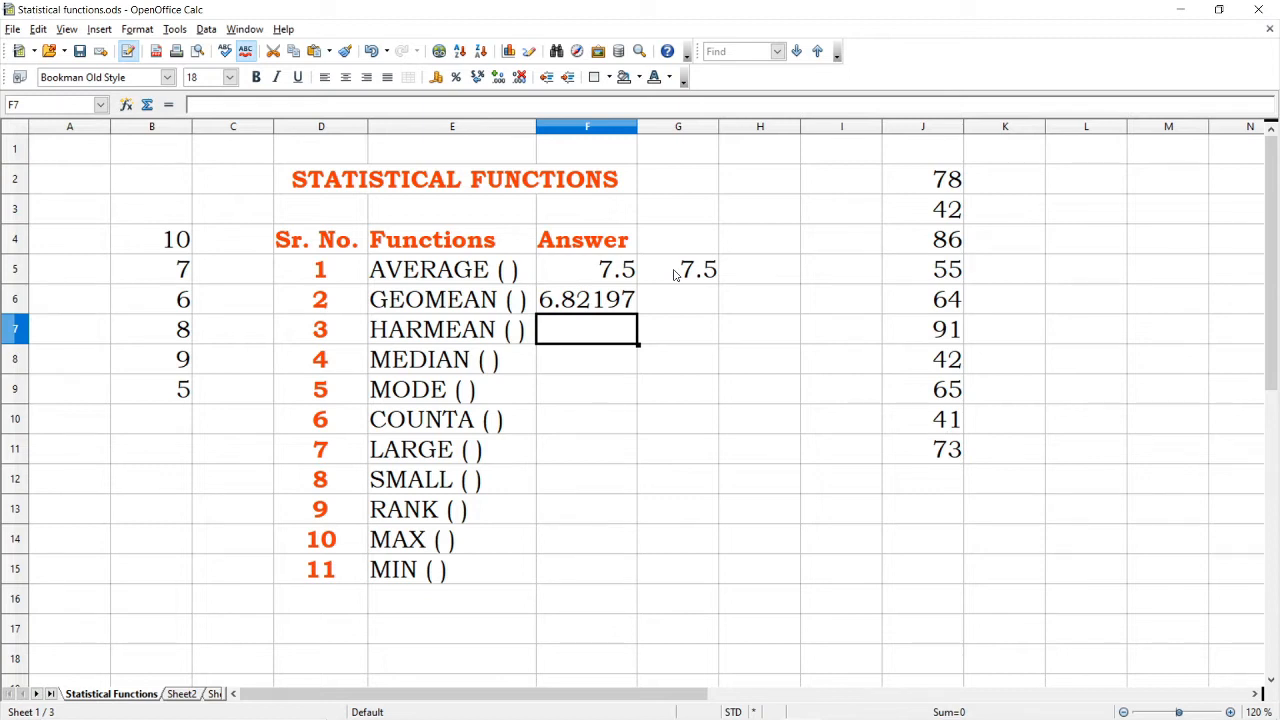
- Calculate the geometric mean of the cell range in G6 with the formula =geomean(b4:b9)
key(Up)
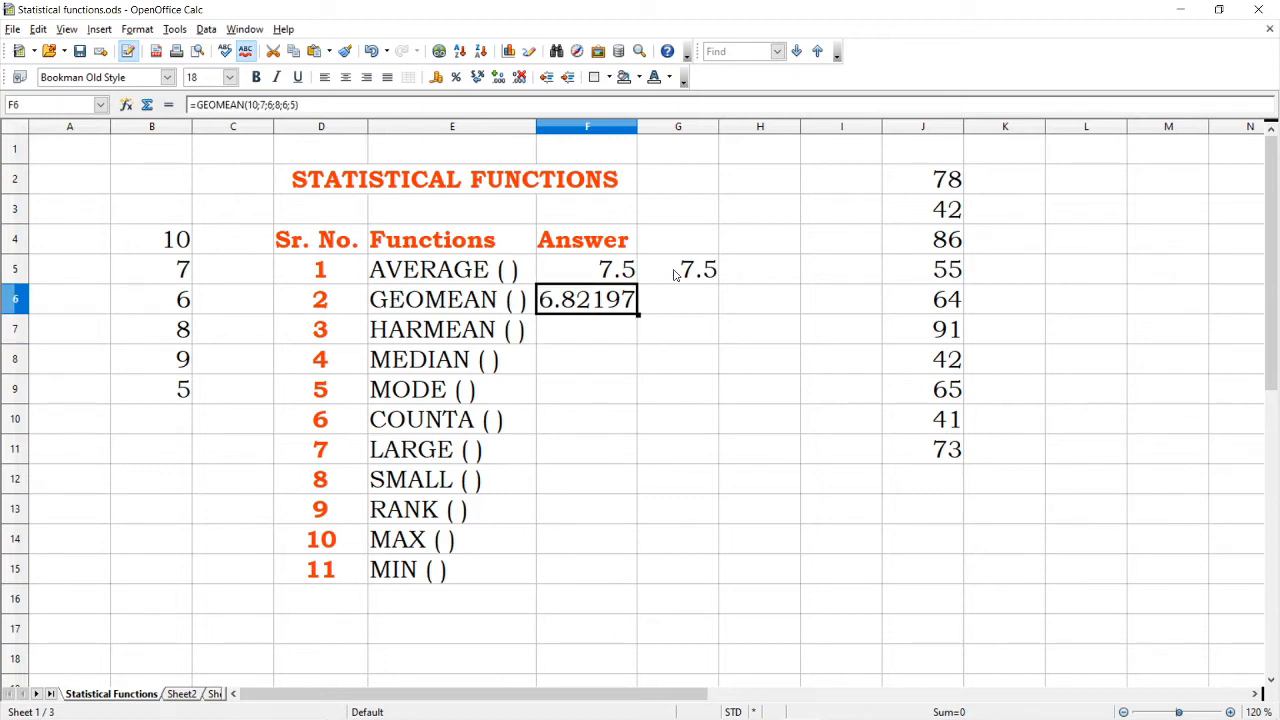
key(Right)
text(=)
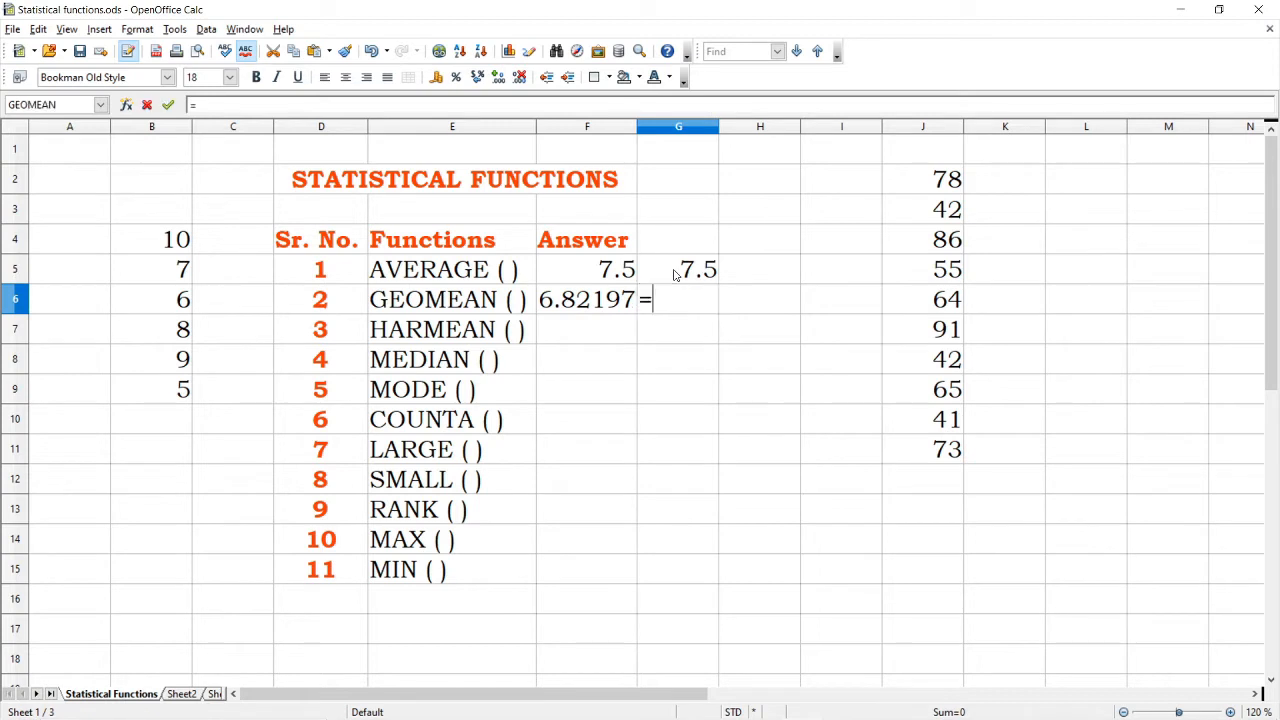
text(ge)
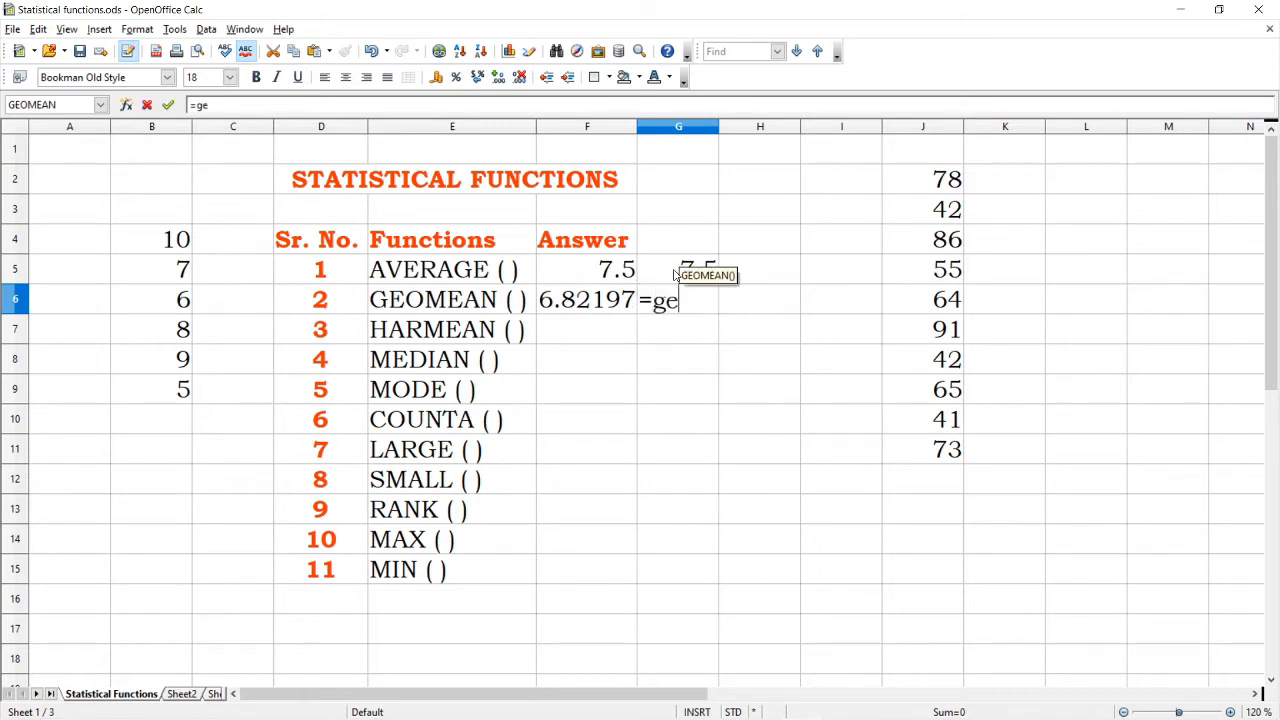
text(omean()
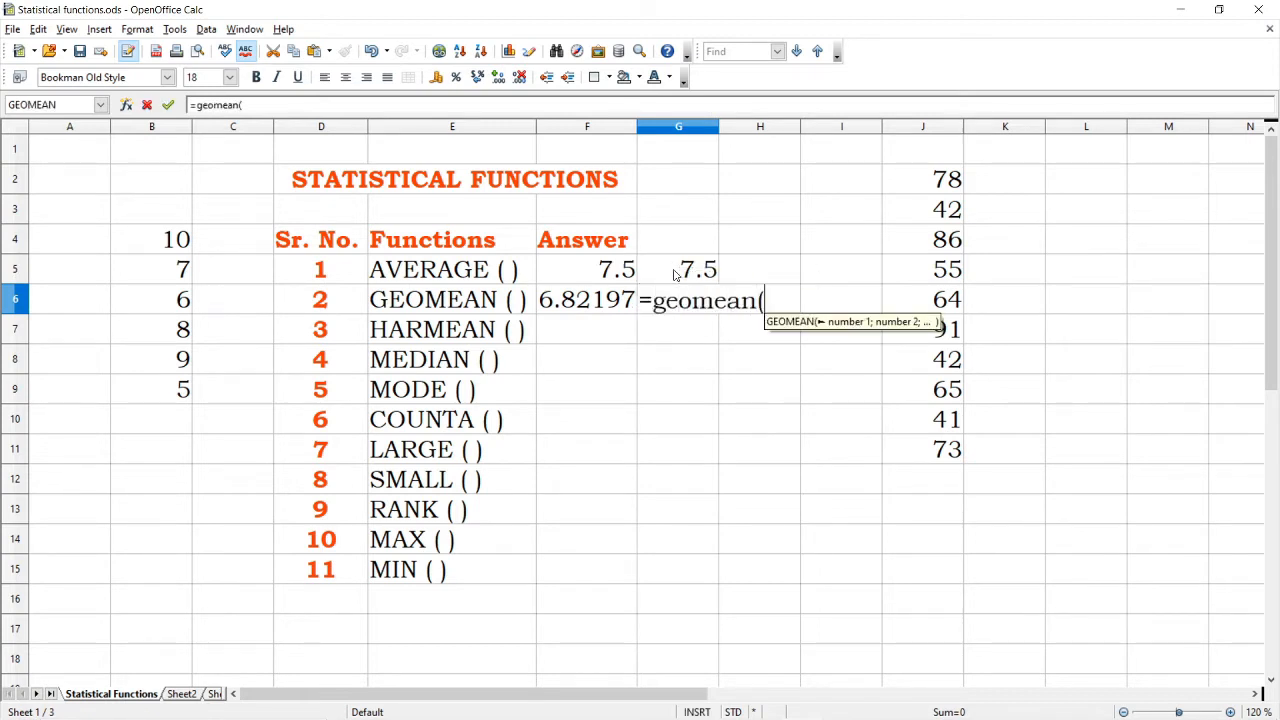
text(b4:)
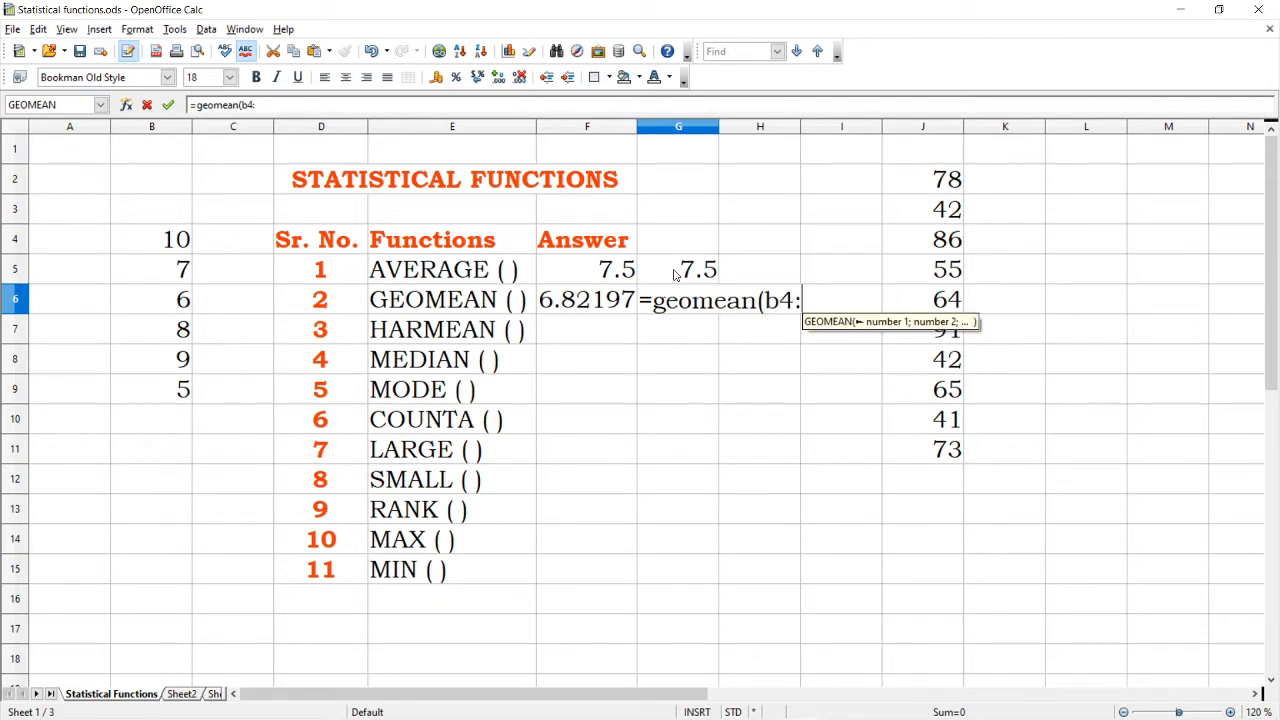
text(b9))
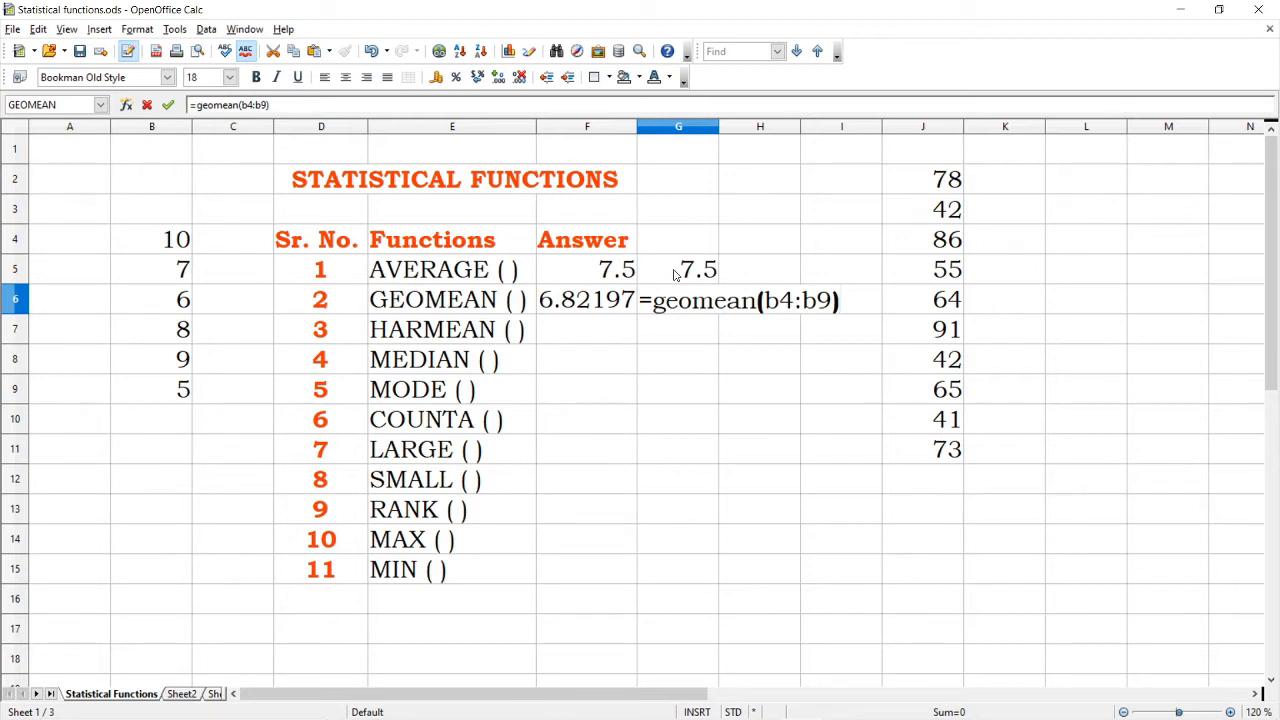
key(Return)
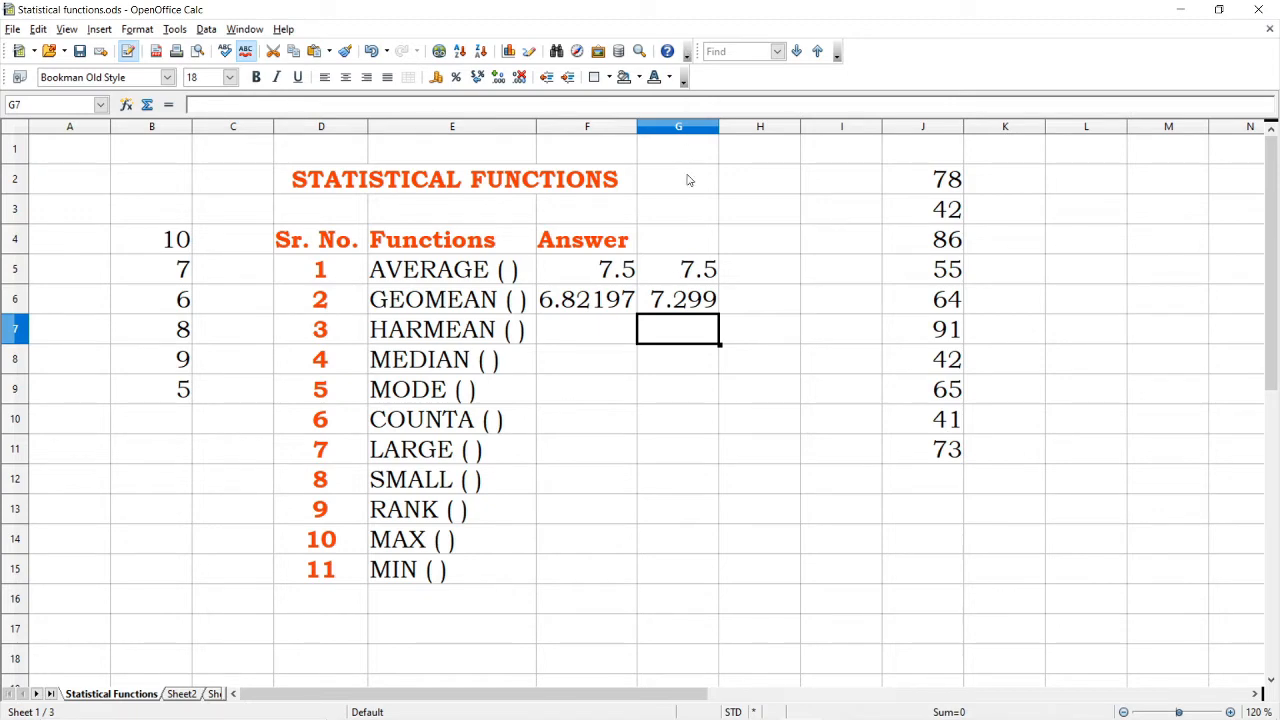
- Examine the GEOMEAN formula and its worked example in the GEOMEAN Word document, and return to the Calc spreadsheet
key(alt+Tab)
key(alt+Tab)
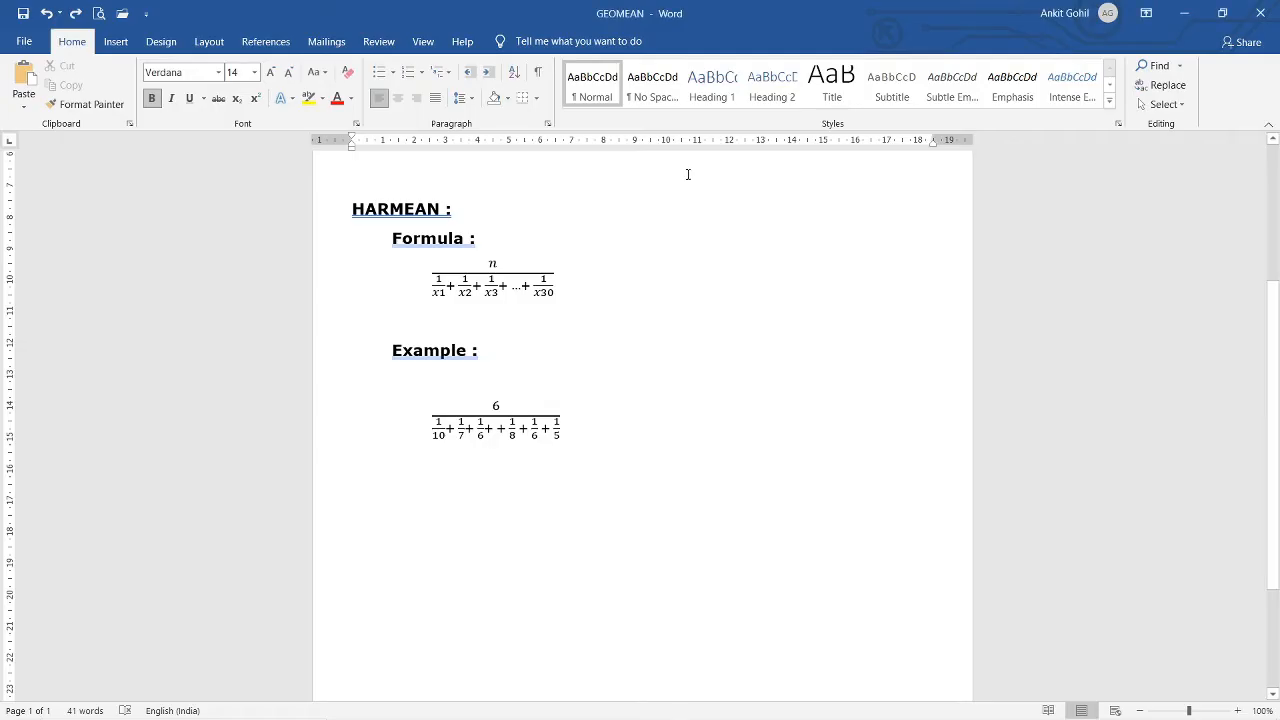
scroll(674, 226, up, 4)
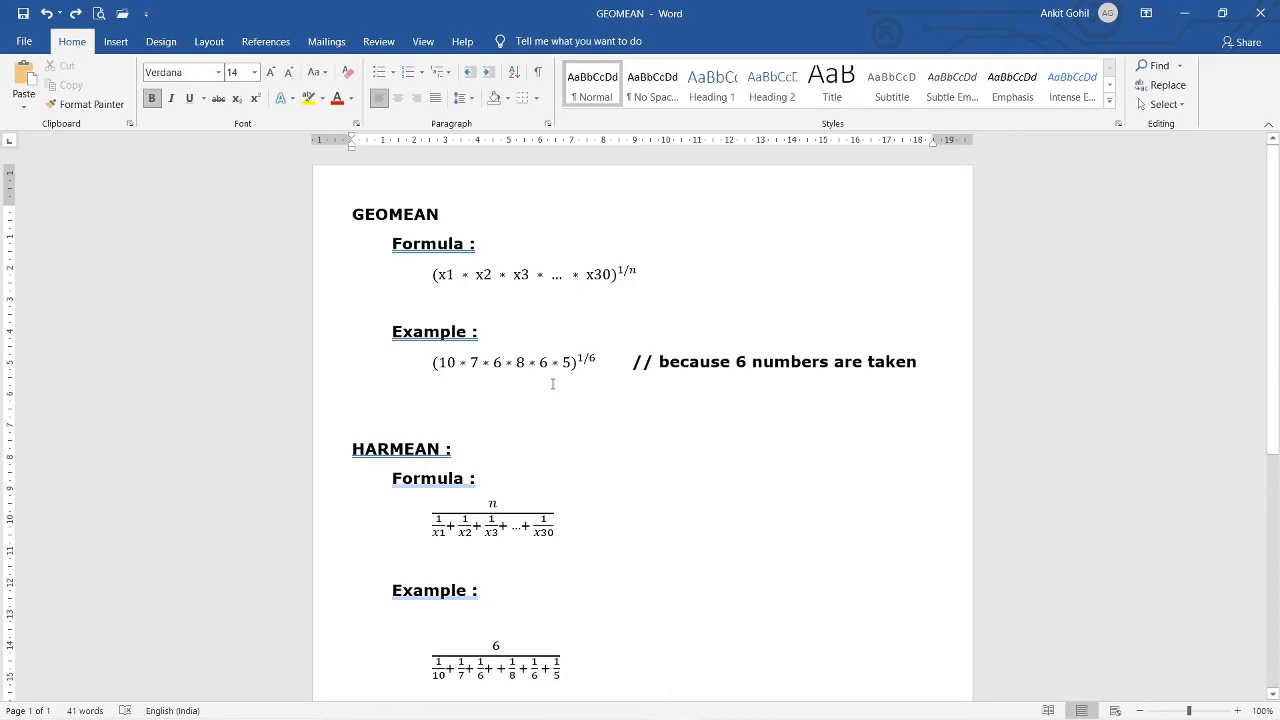
key(alt+Tab)
key(alt+Tab)
key(alt+Tab)
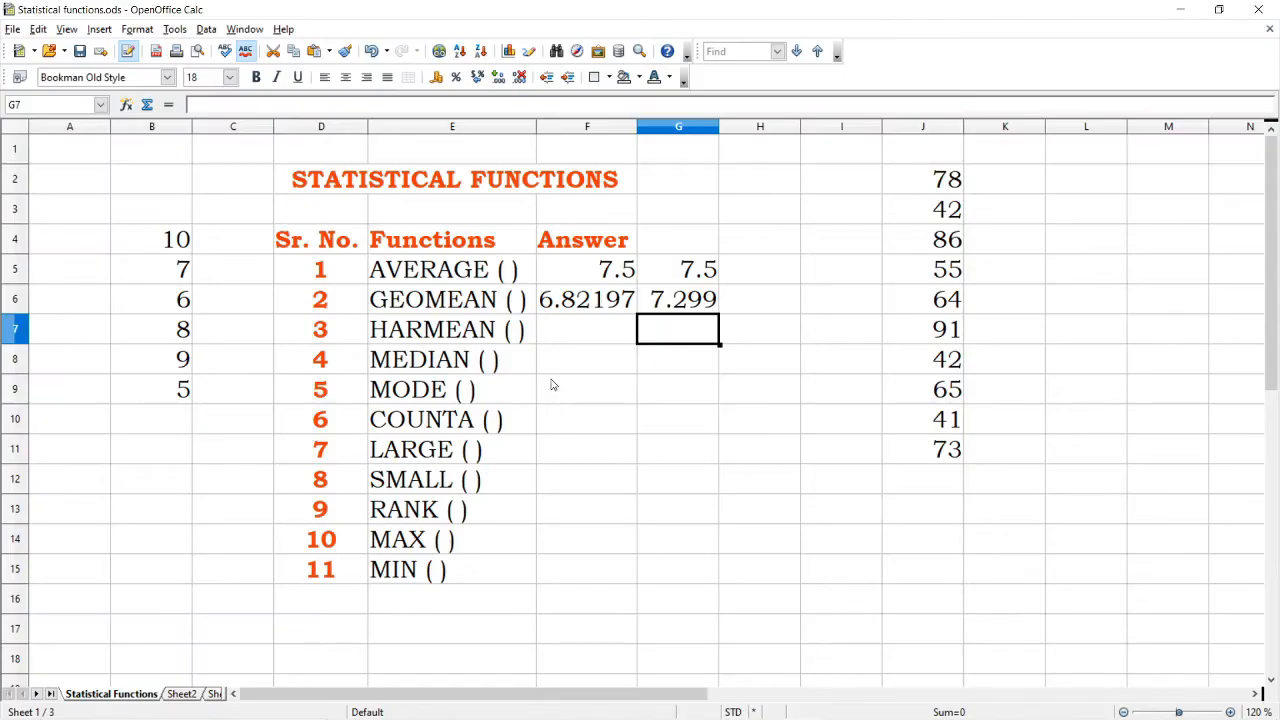
- Select the HARMEAN answer cell F7, and switch to the GEOMEAN Word document to examine the HARMEAN formula and example
click(605, 338)
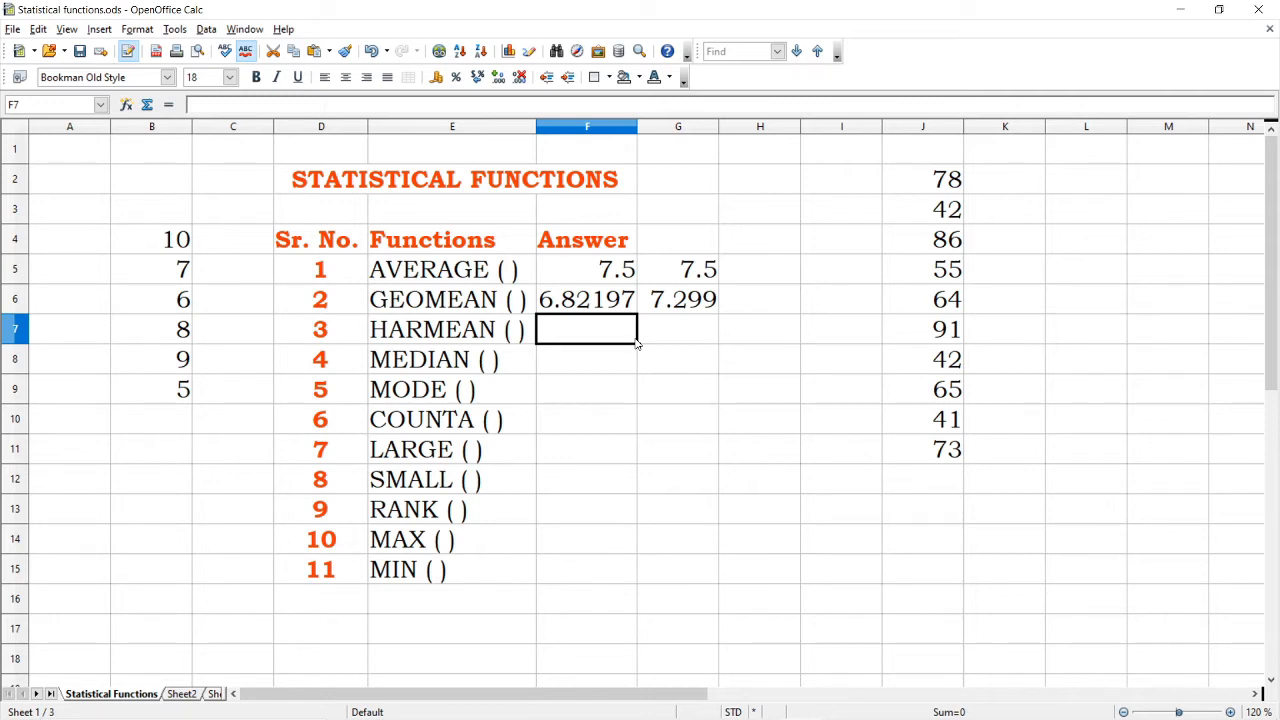
key(alt+Tab)
key(alt+Tab)
key(alt+Tab)
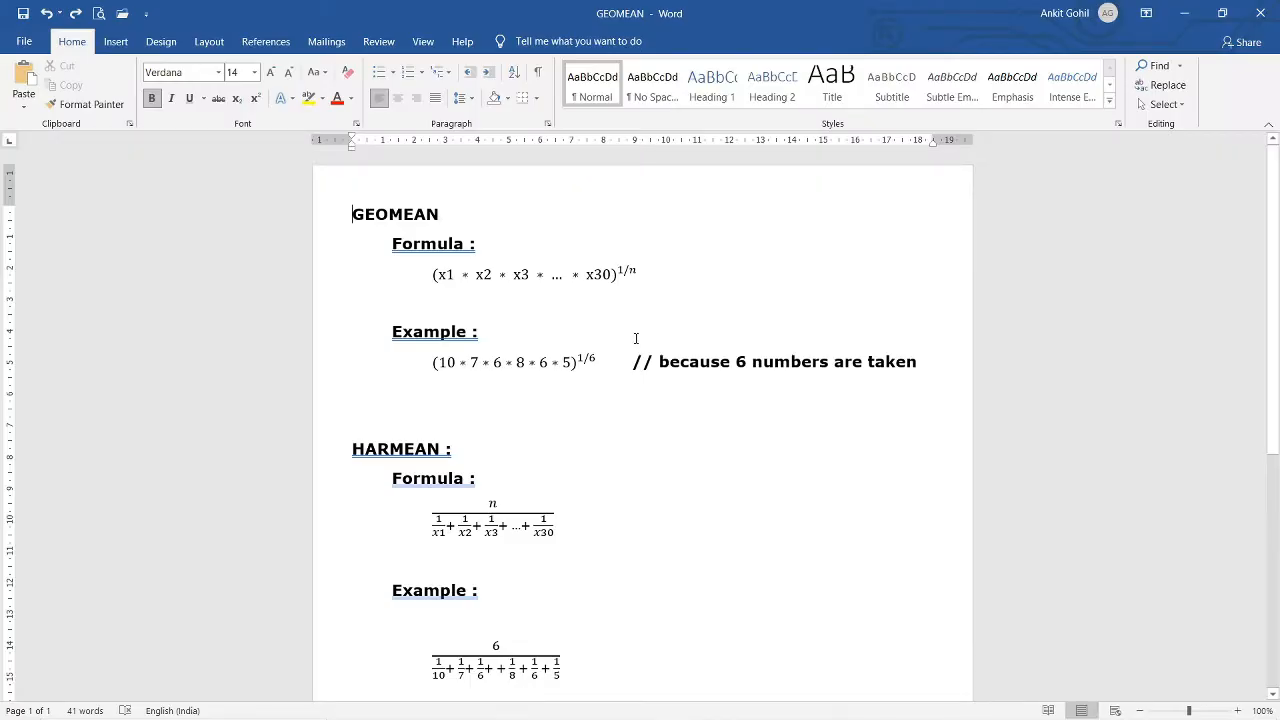
scroll(649, 423, down, 4)
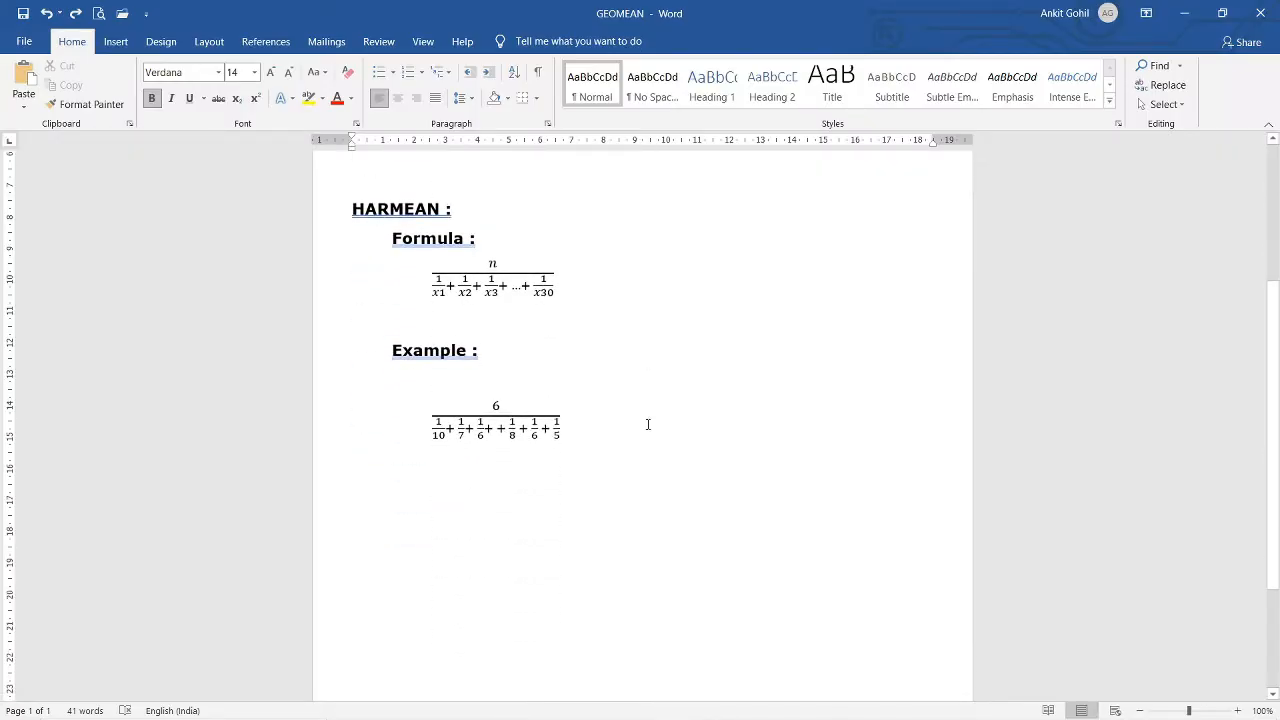
click(493, 262)
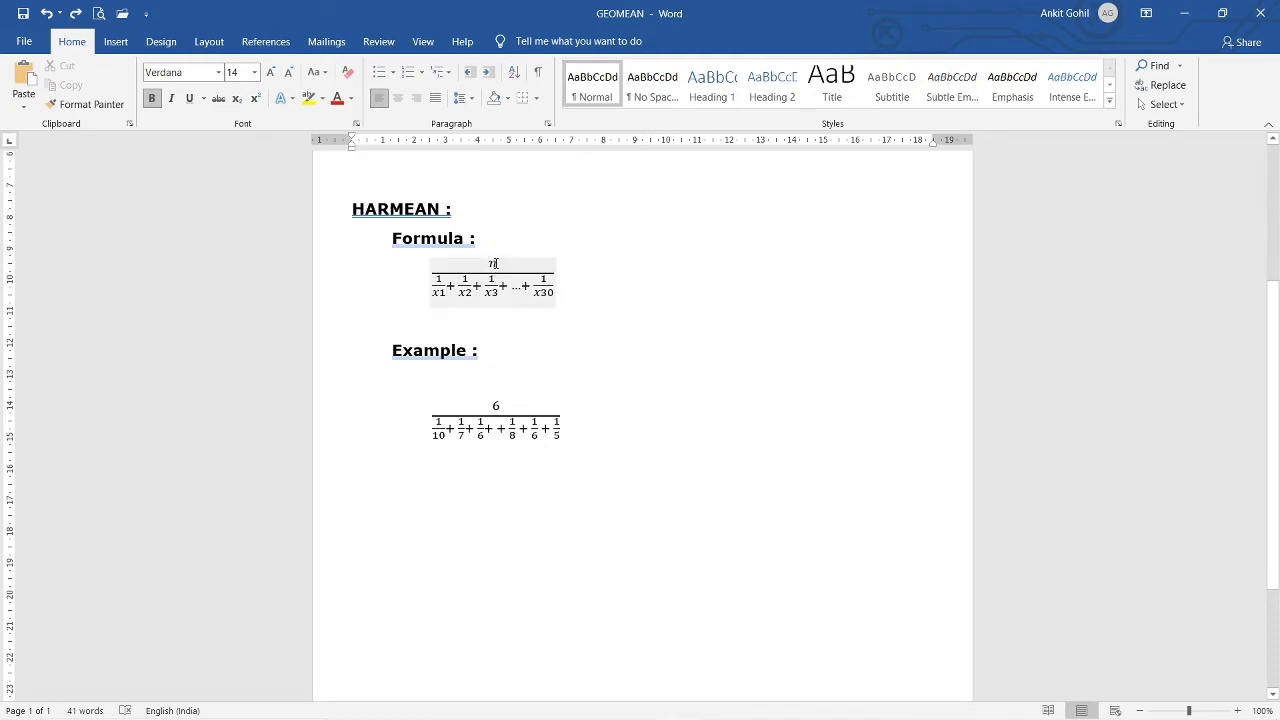
- Examine the HARMEAN formula and its worked example in the Word document, and return to the Calc spreadsheet
click(494, 293)
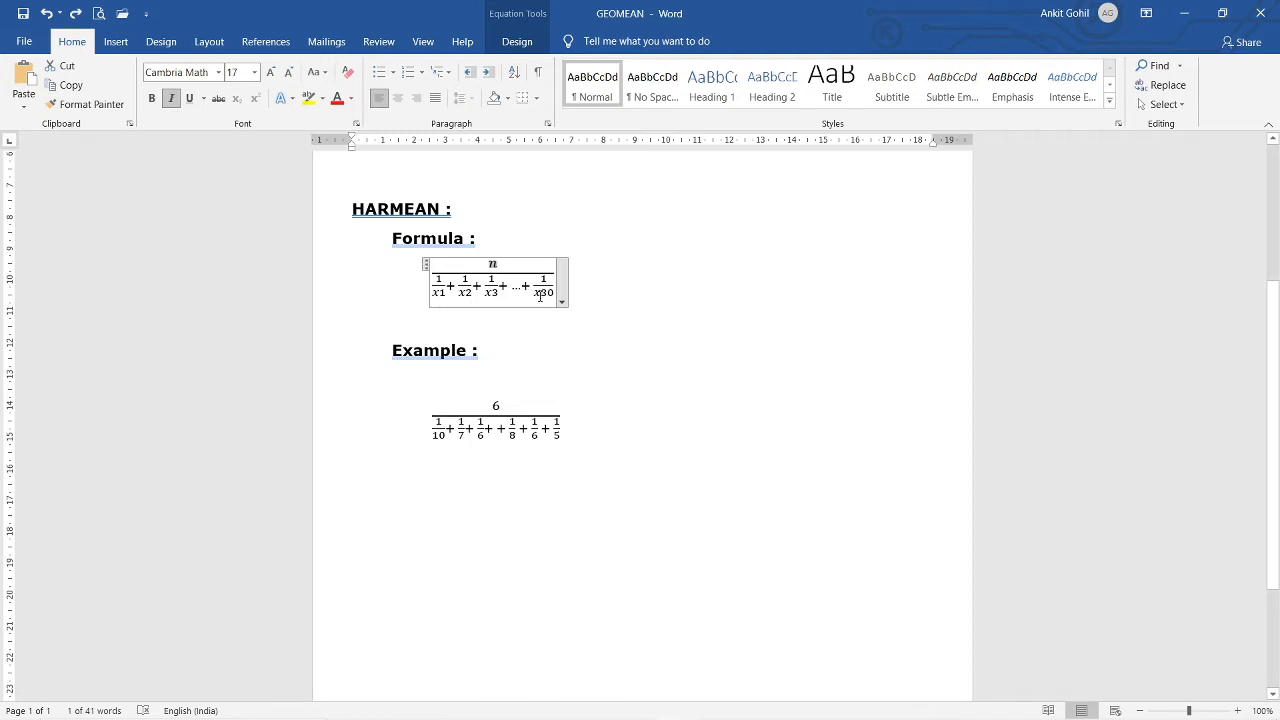
click(469, 354)
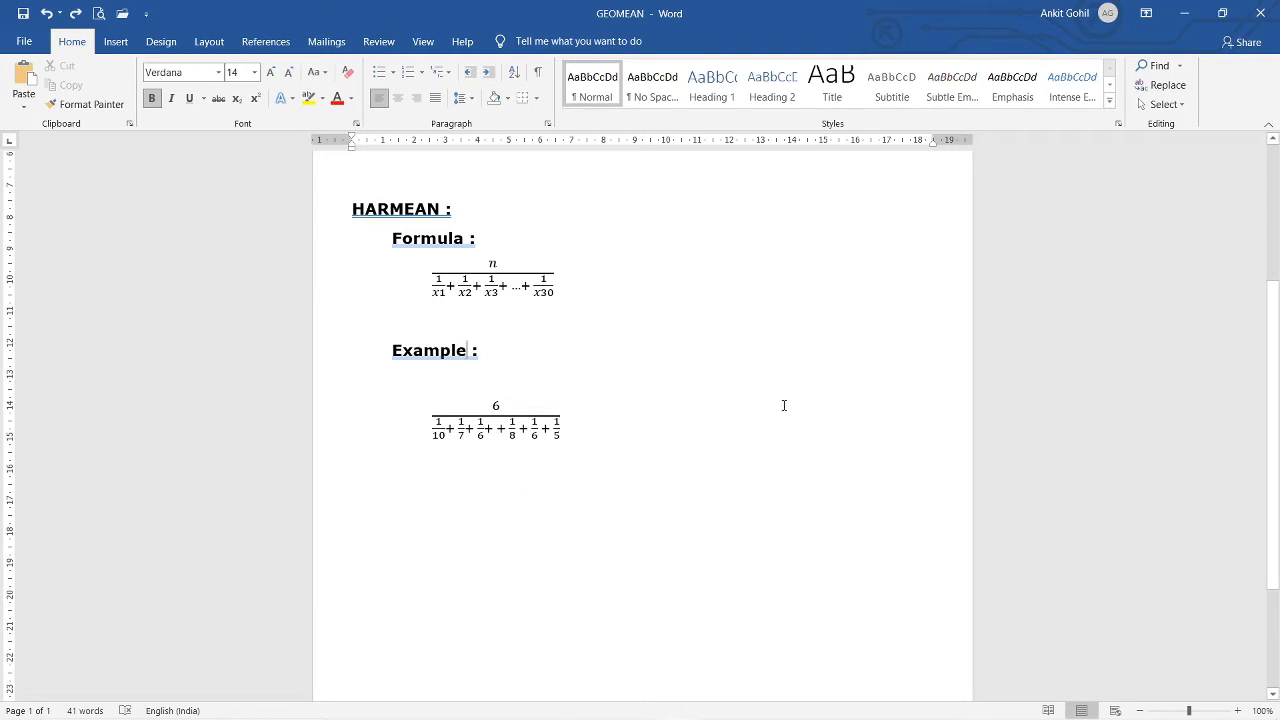
key(alt+Tab)
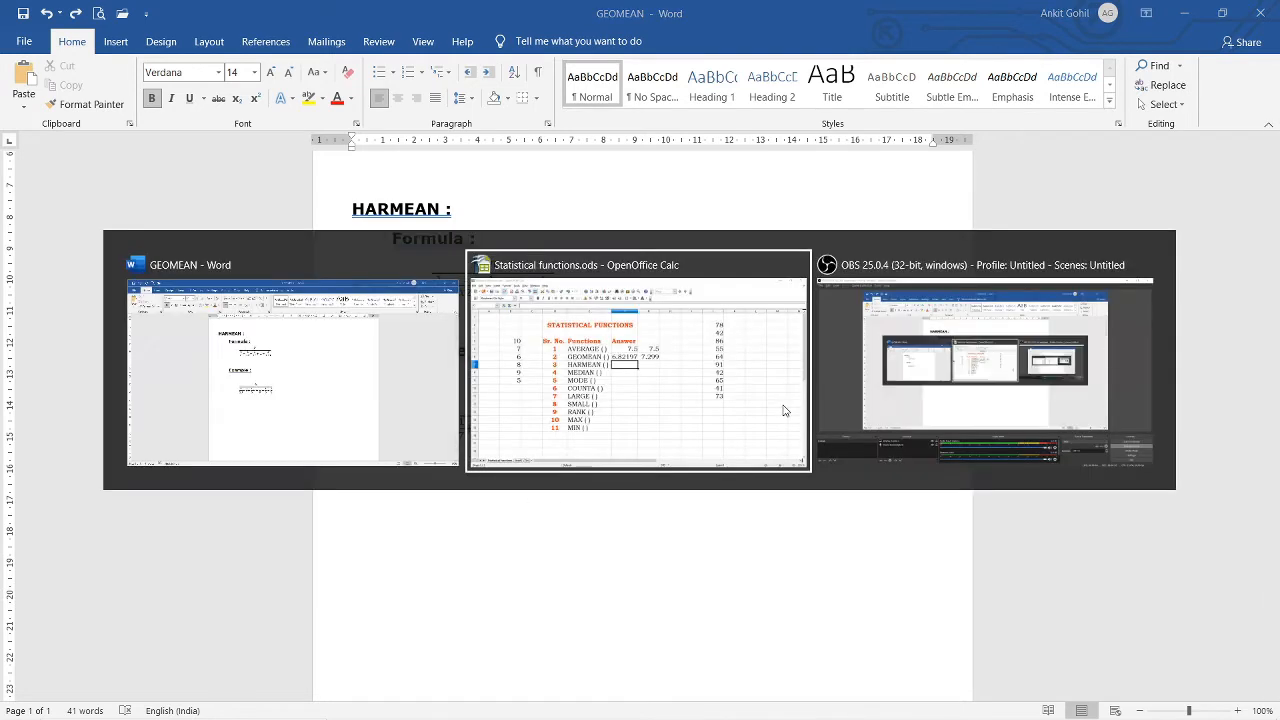
- Calculate the harmonic mean of typed numbers in cell F7 with the formula =harmean(10;7;6;8;6;5)
text(=h)
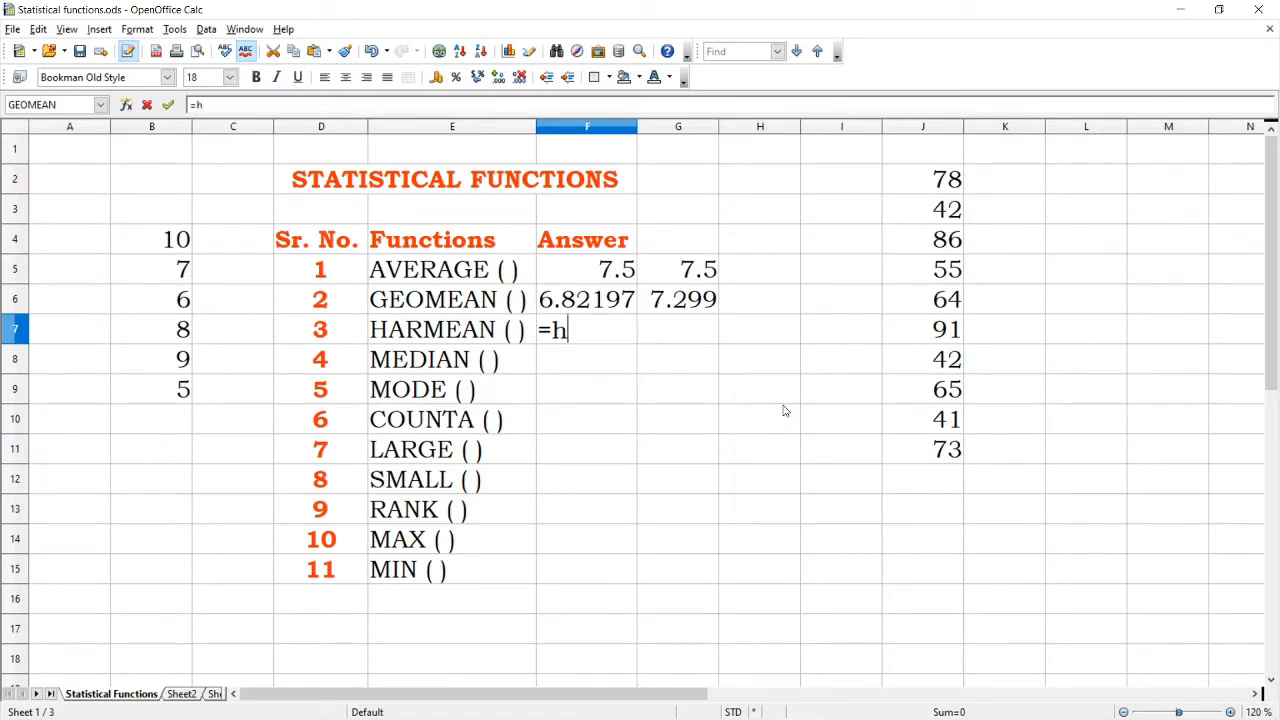
text(armean()
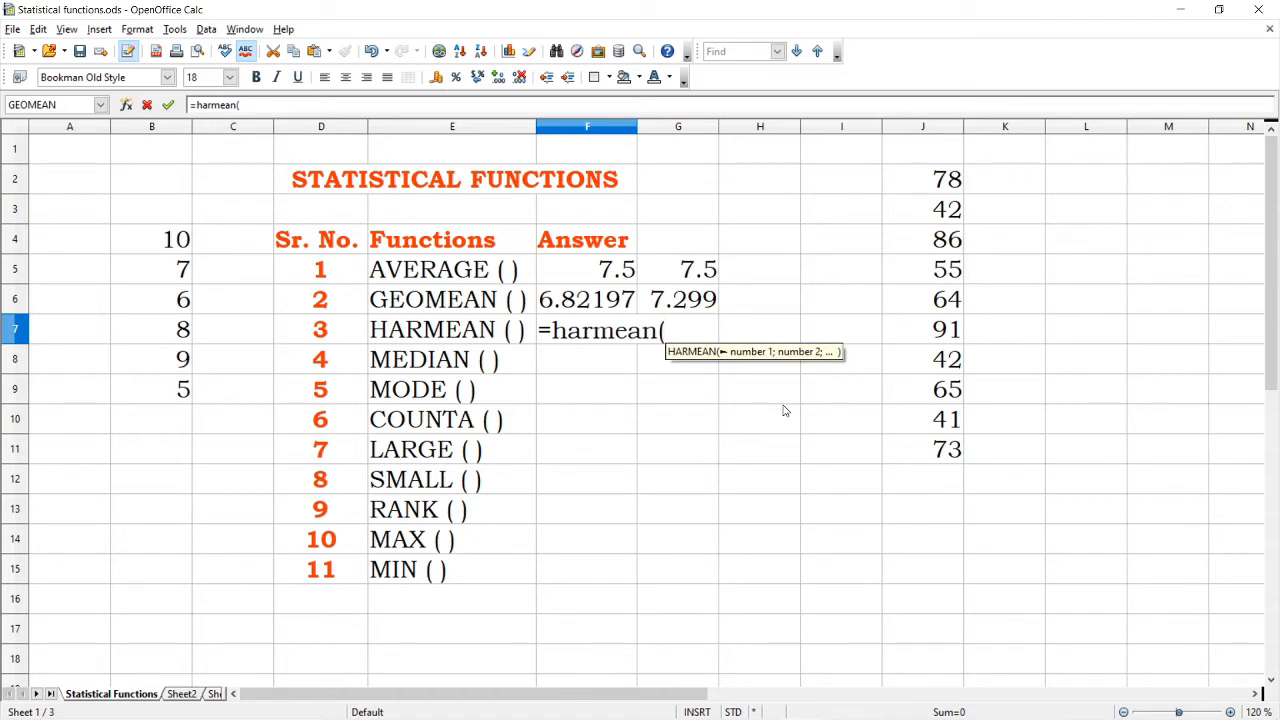
text(1)
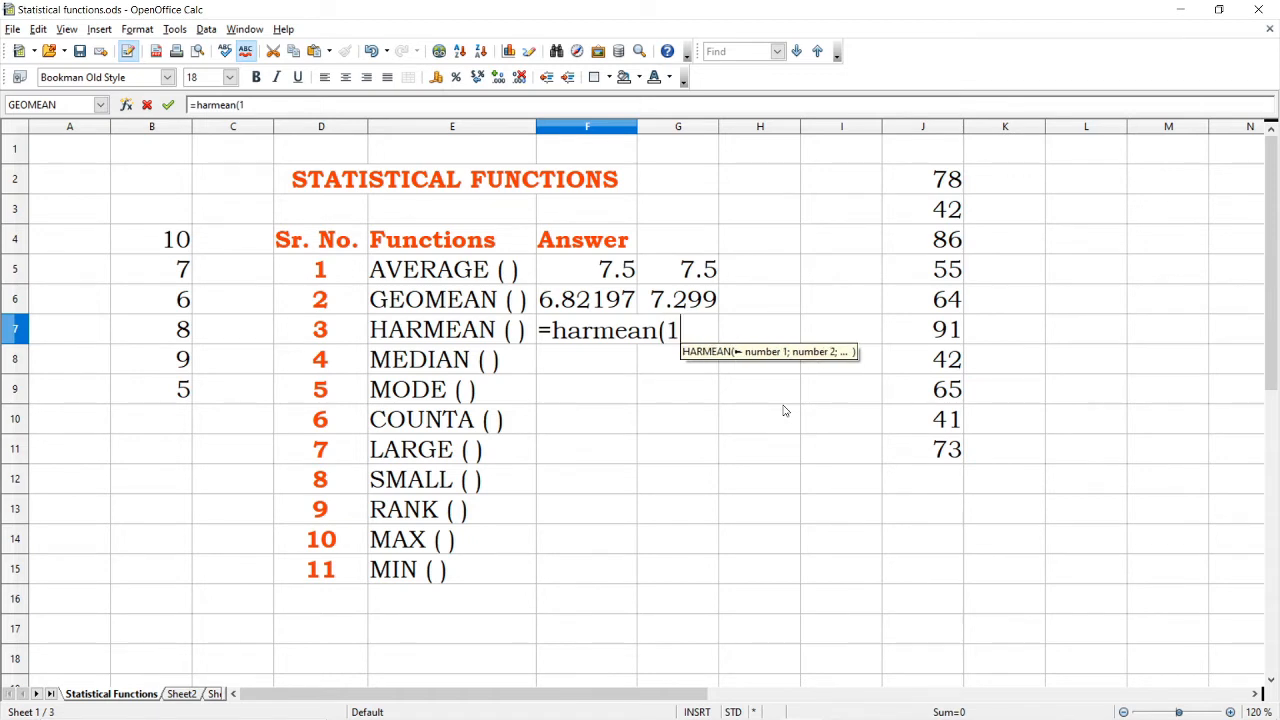
text(0;7)
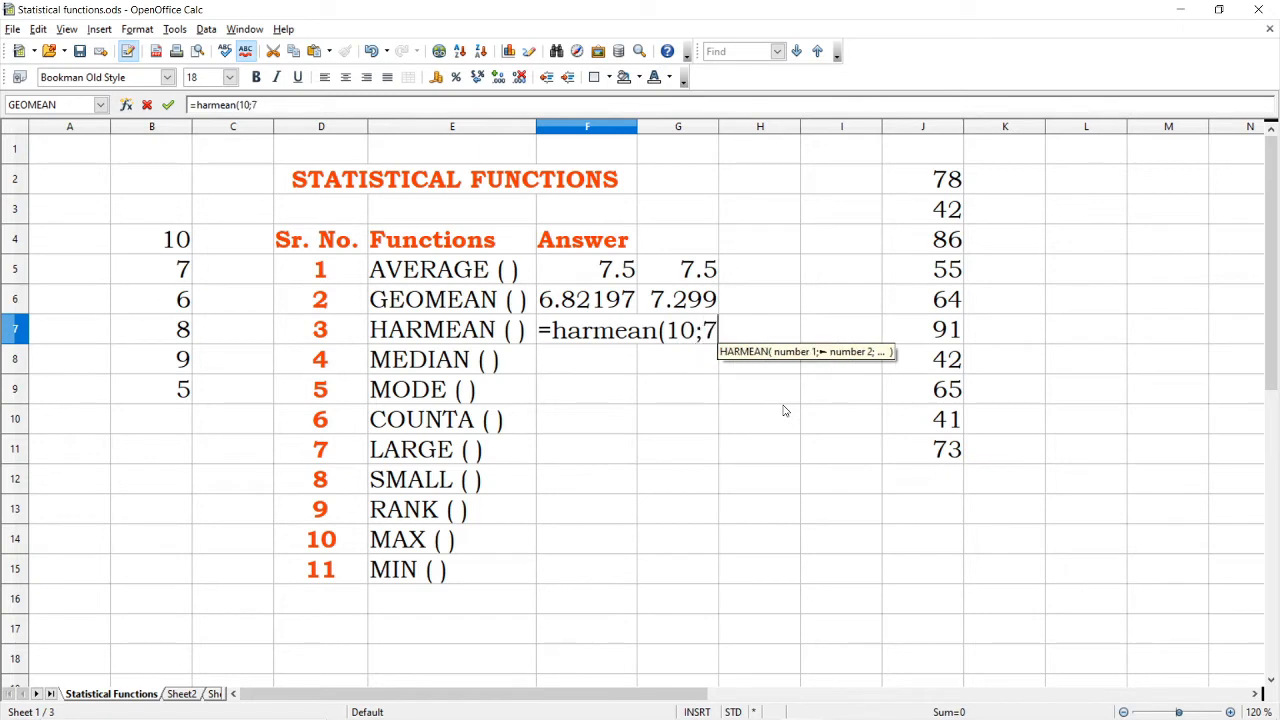
text(;6;)
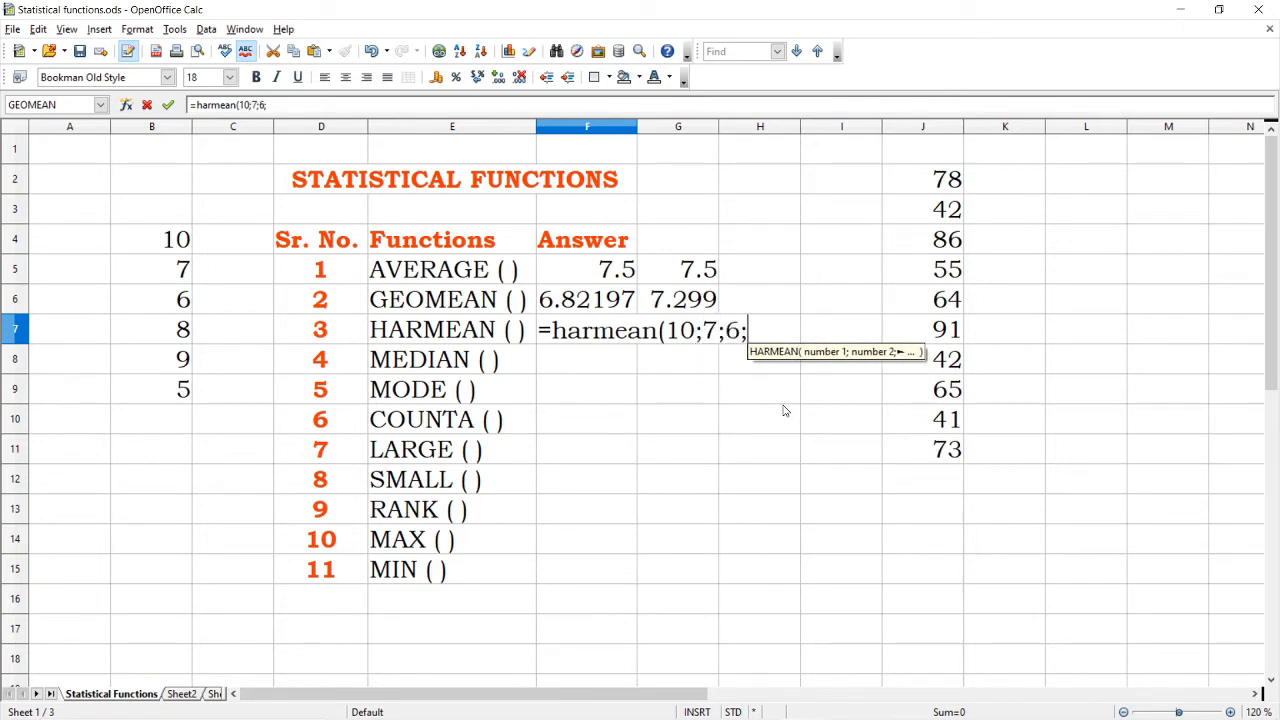
text(8;6;5)
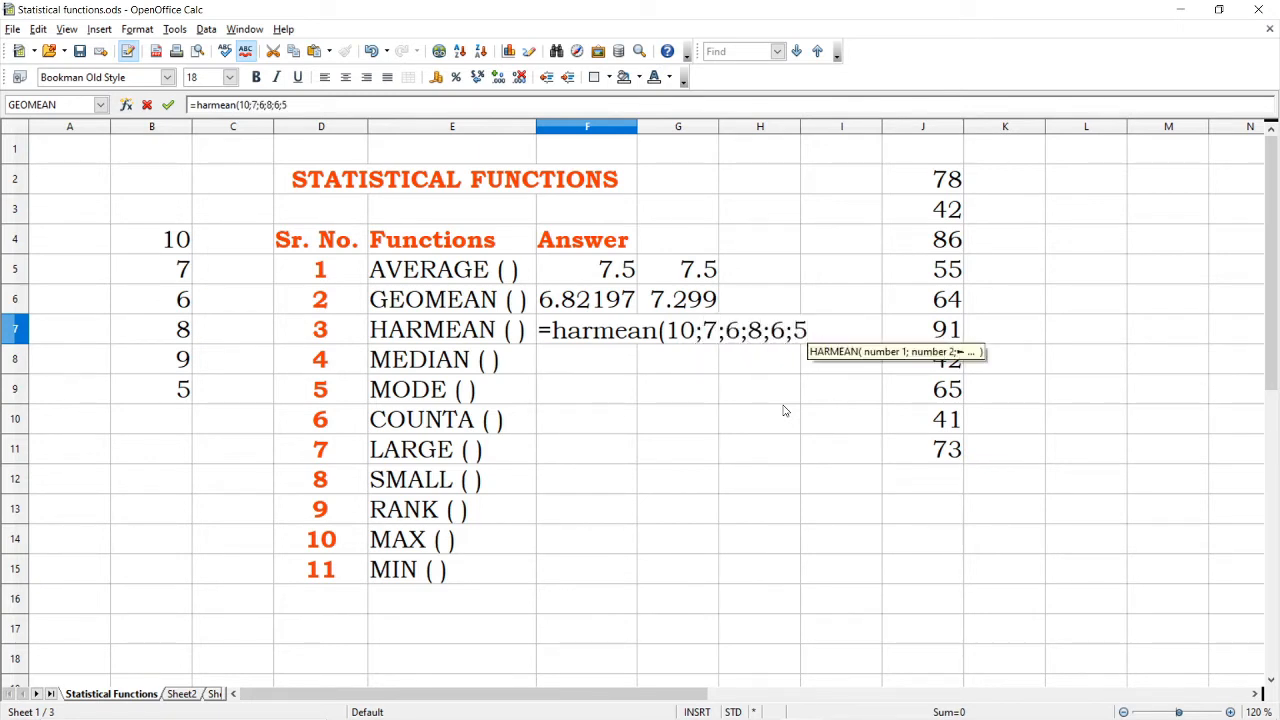
text())
key(Return)
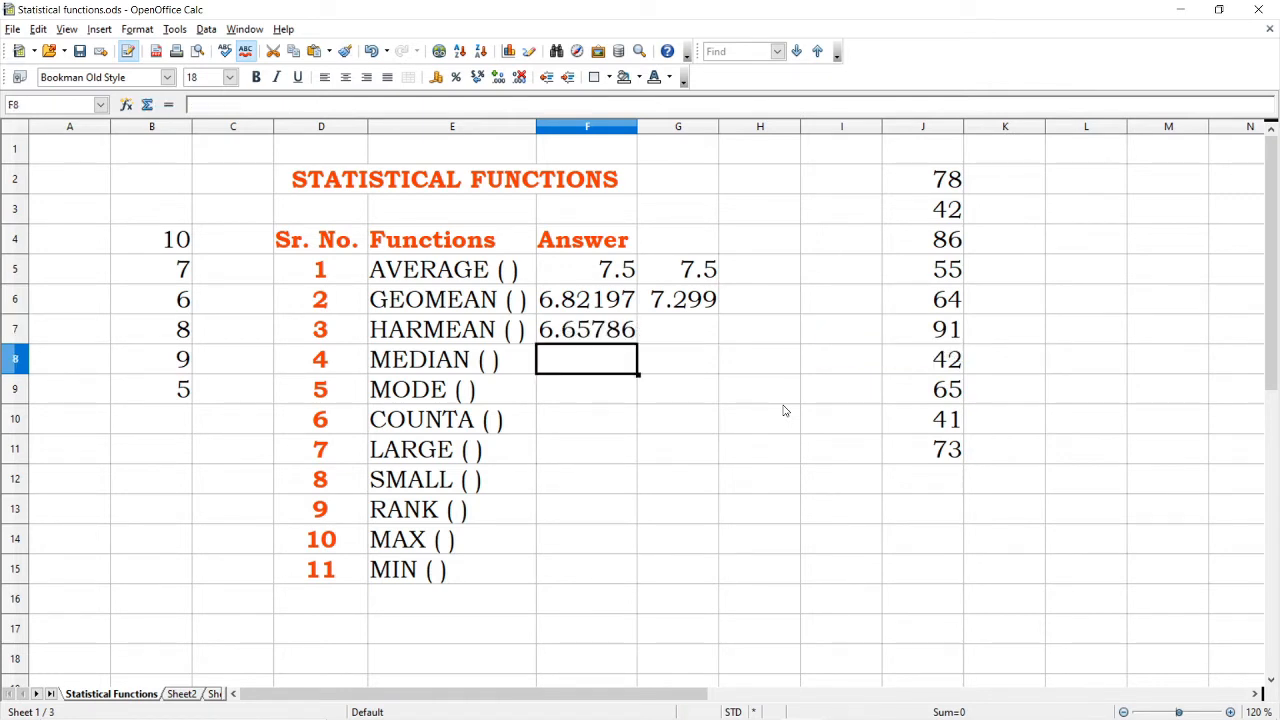
- Calculate the harmonic mean of the cell range in G7 with the formula =harmean(b4:b9)
key(Right)
key(Up)
text(=)
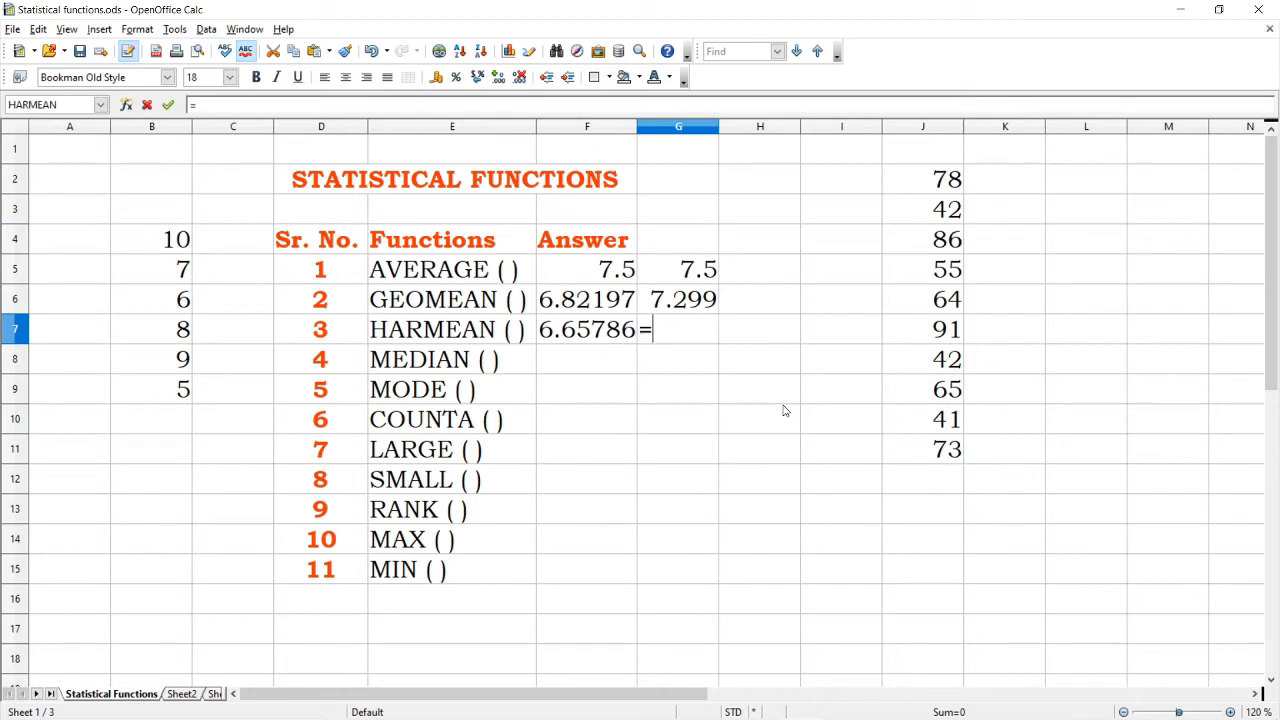
text(ha)
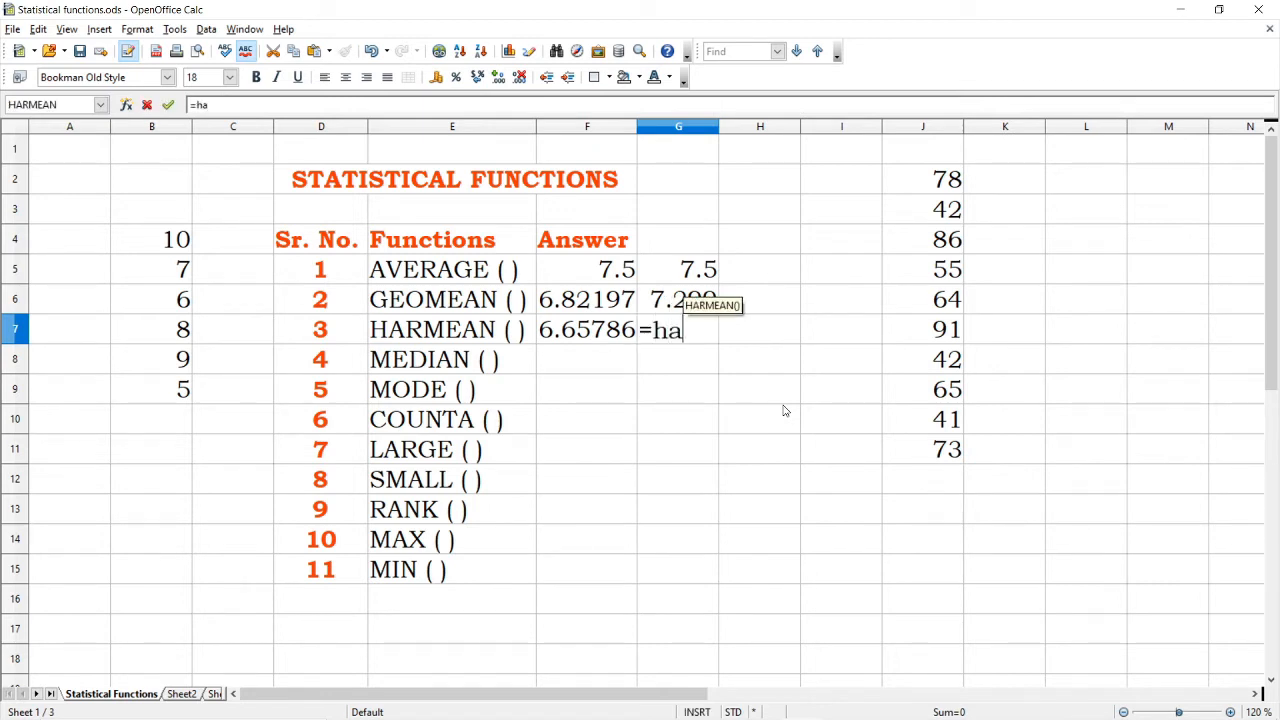
text(rmean()
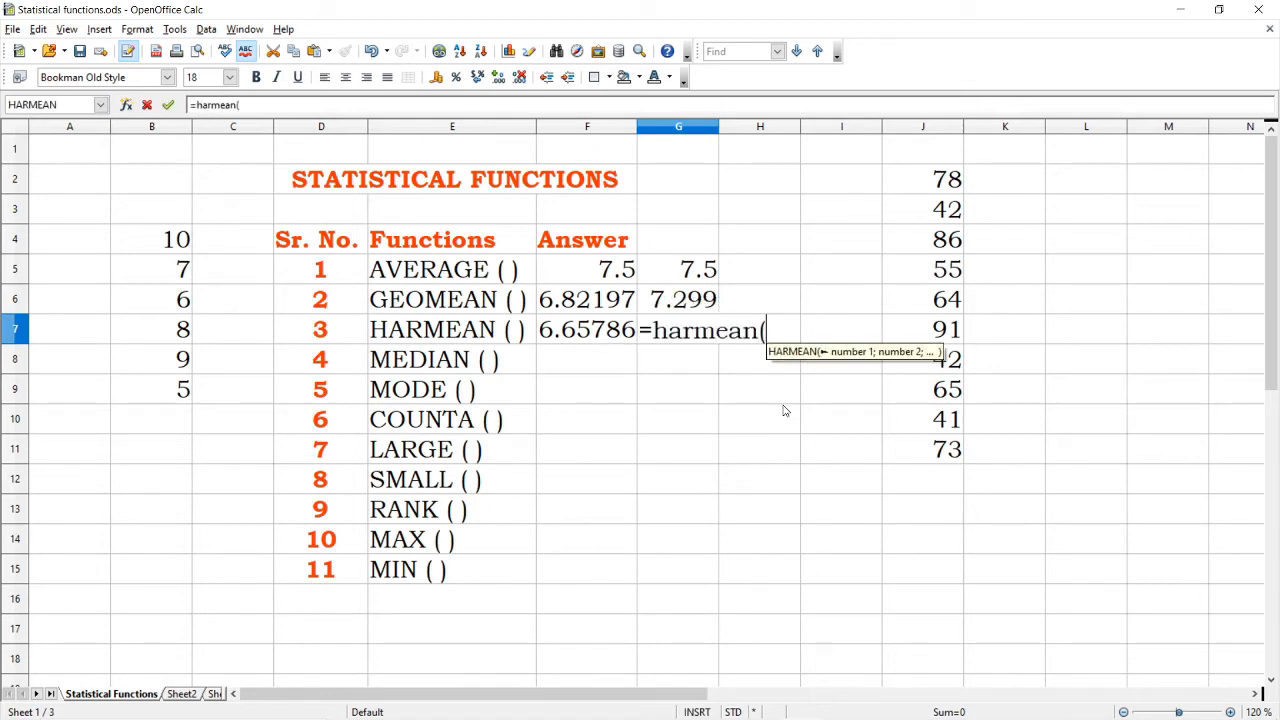
text(b4)
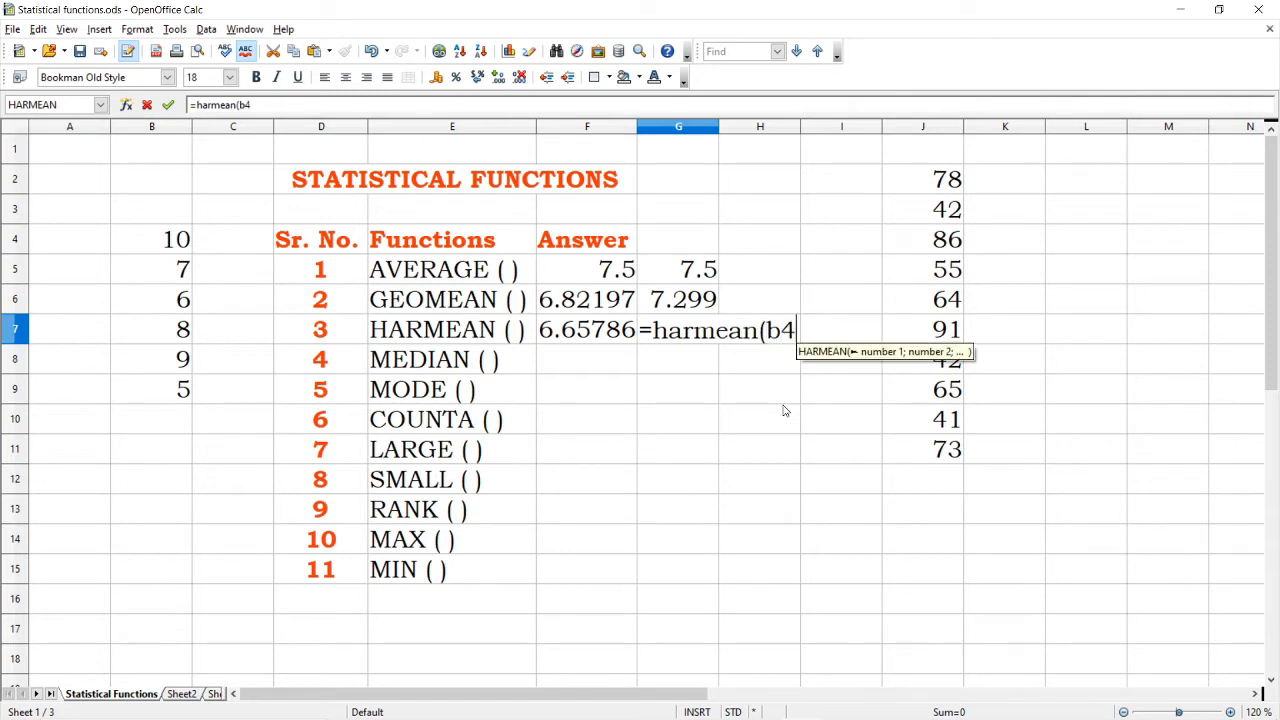
text(:b9))
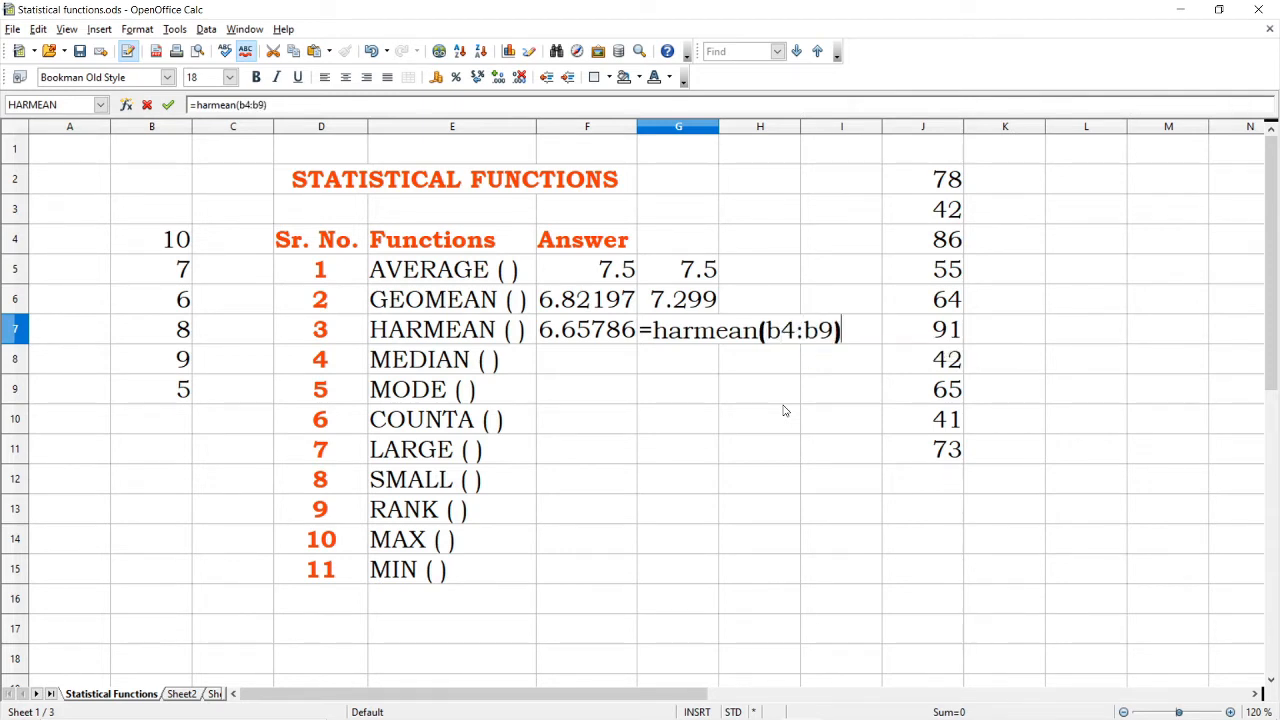
key(Return)
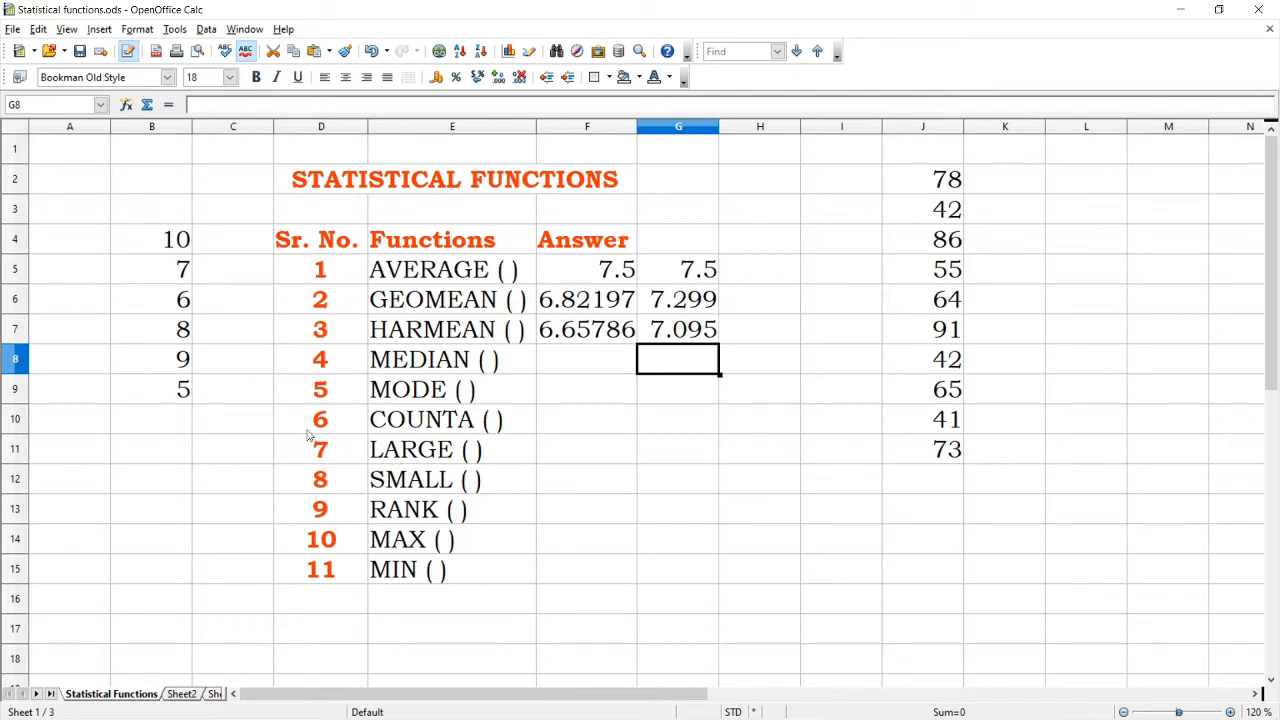
- Delete the contents of cell B9, keeping the default content types selected for deletion
click(179, 399)
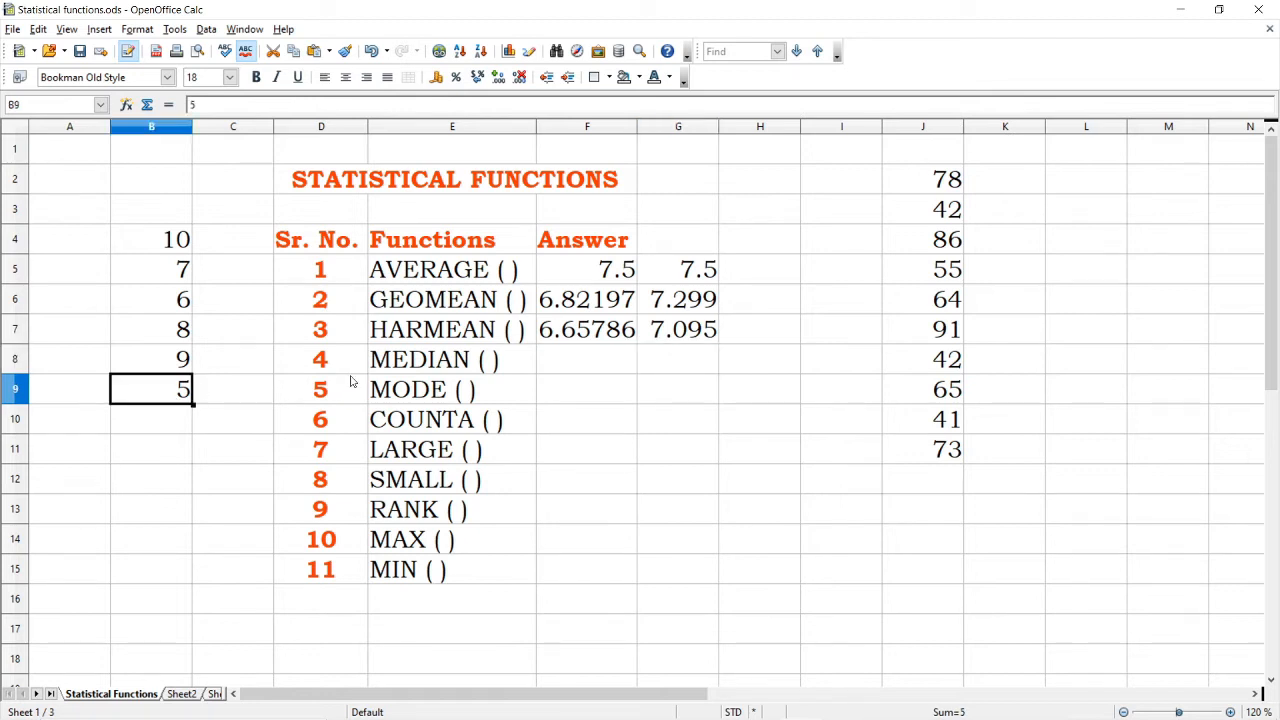
key(Delete)
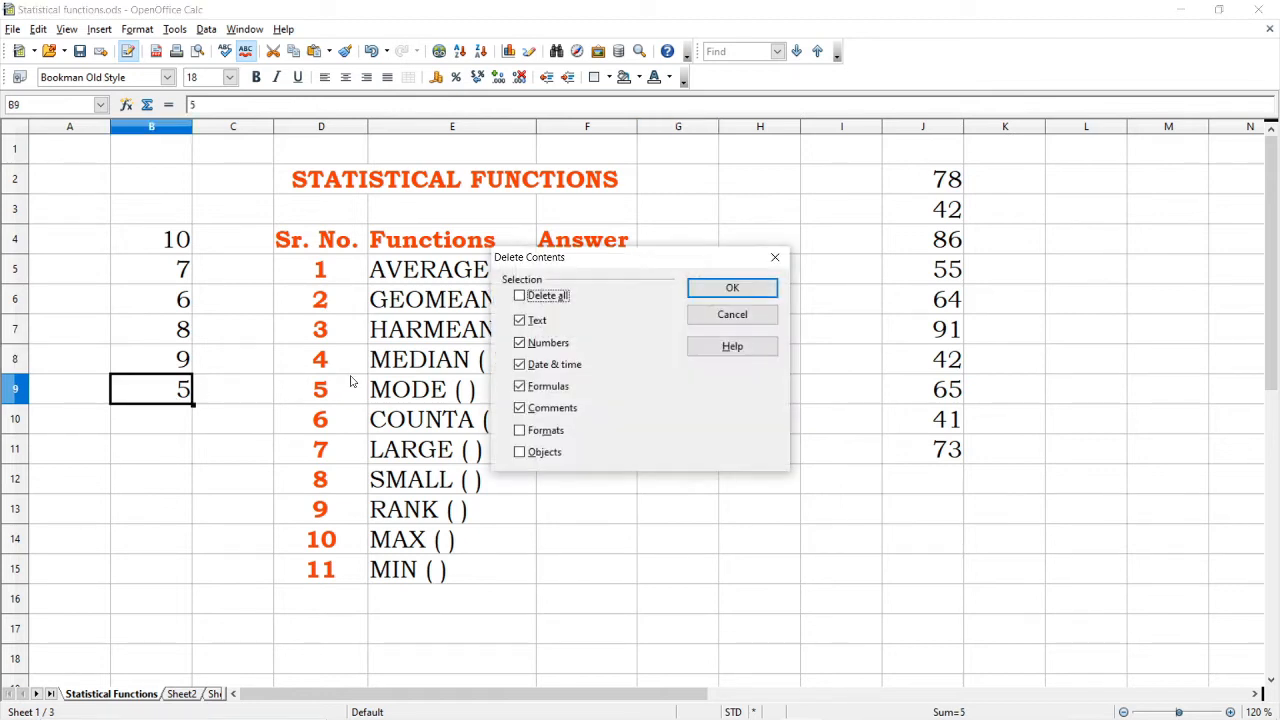
click(690, 292)
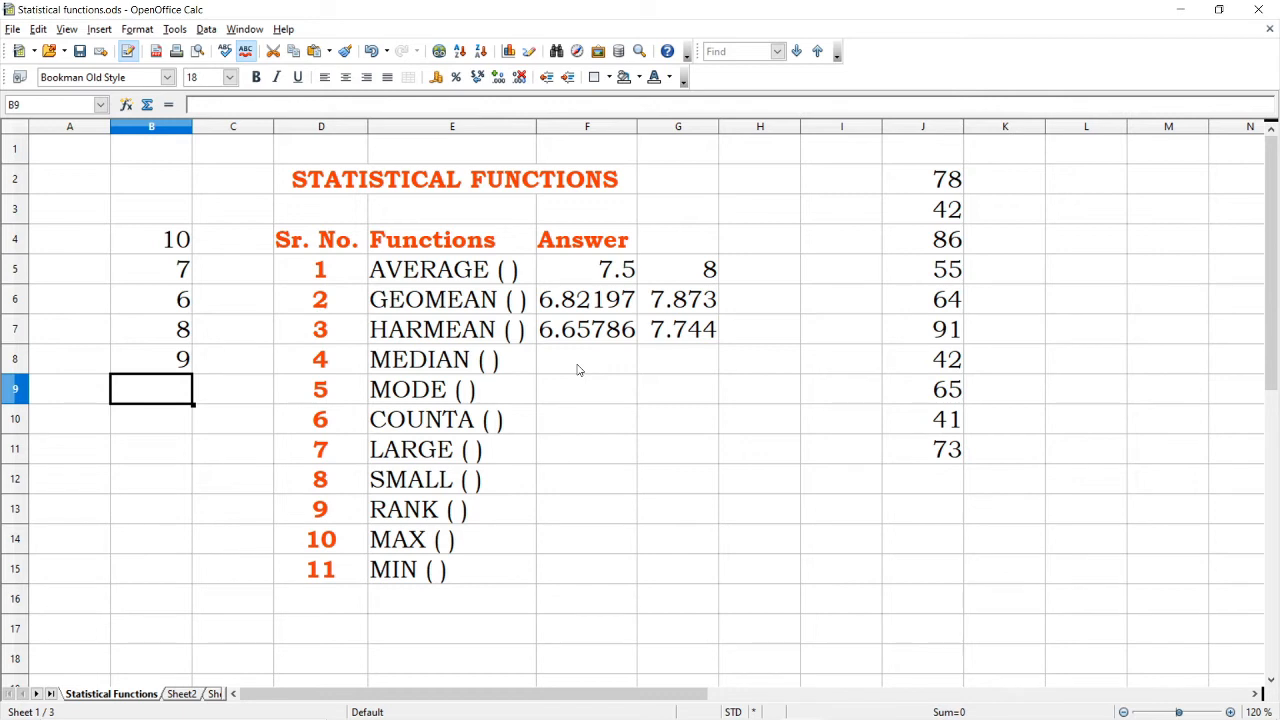
- Calculate the median of typed numbers in cell F8 with the formula =median(10;7;6;8;6;5)
click(577, 368)
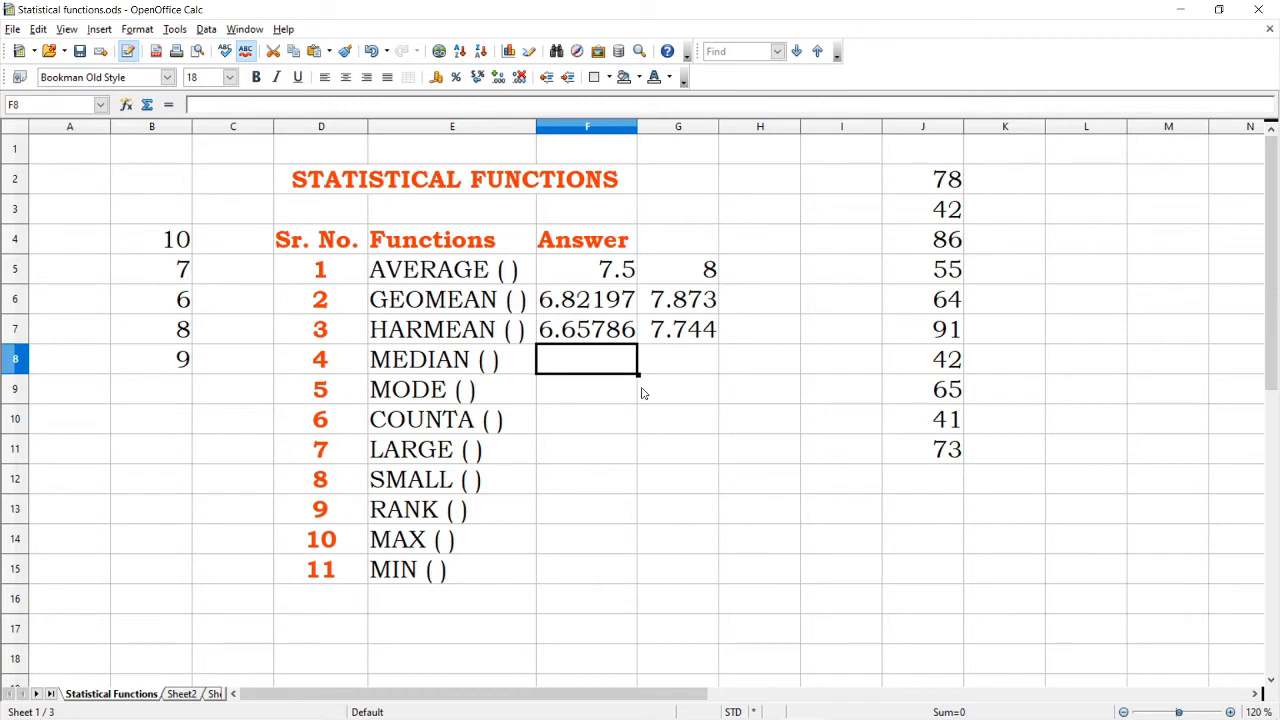
text(=)
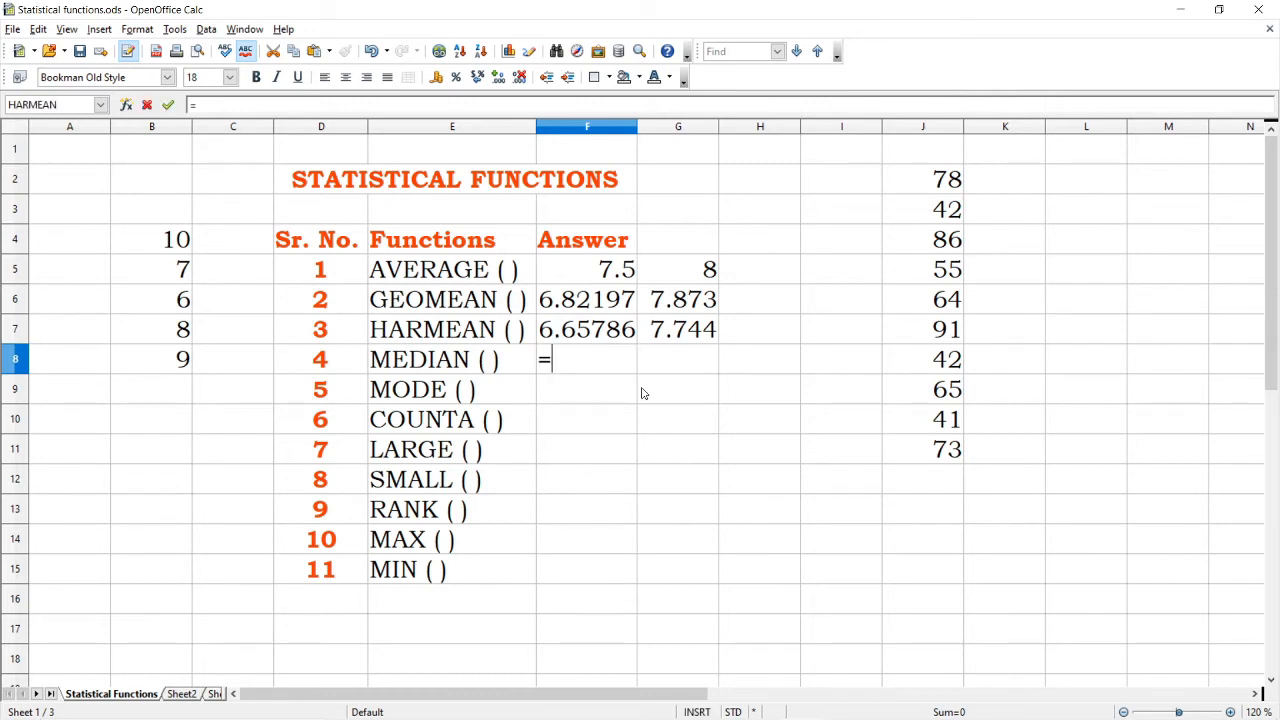
text(me)
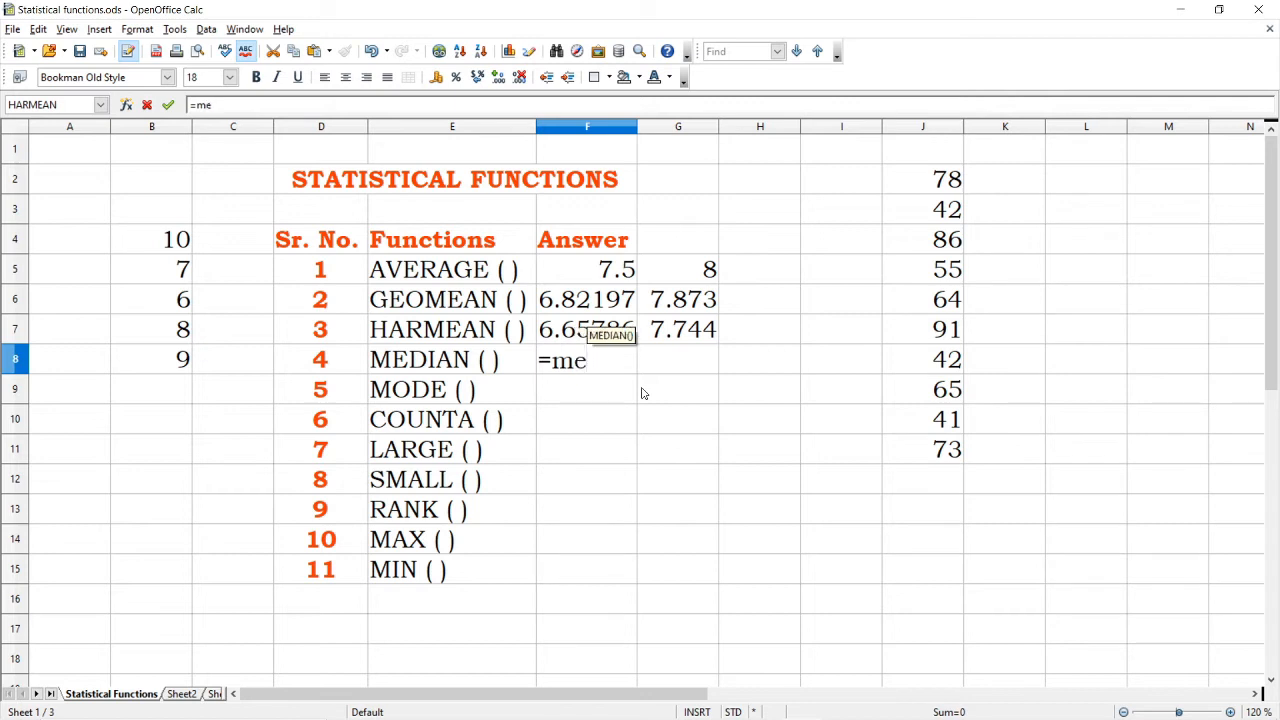
text(dian)
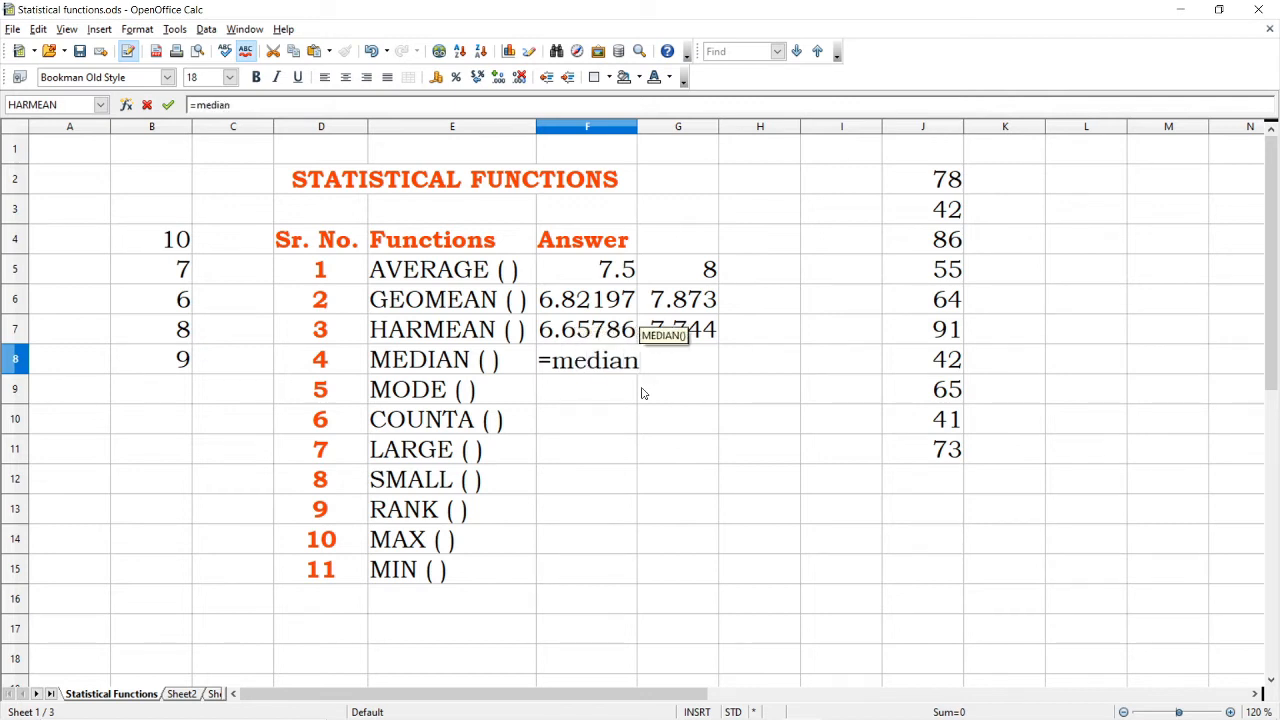
text((10)
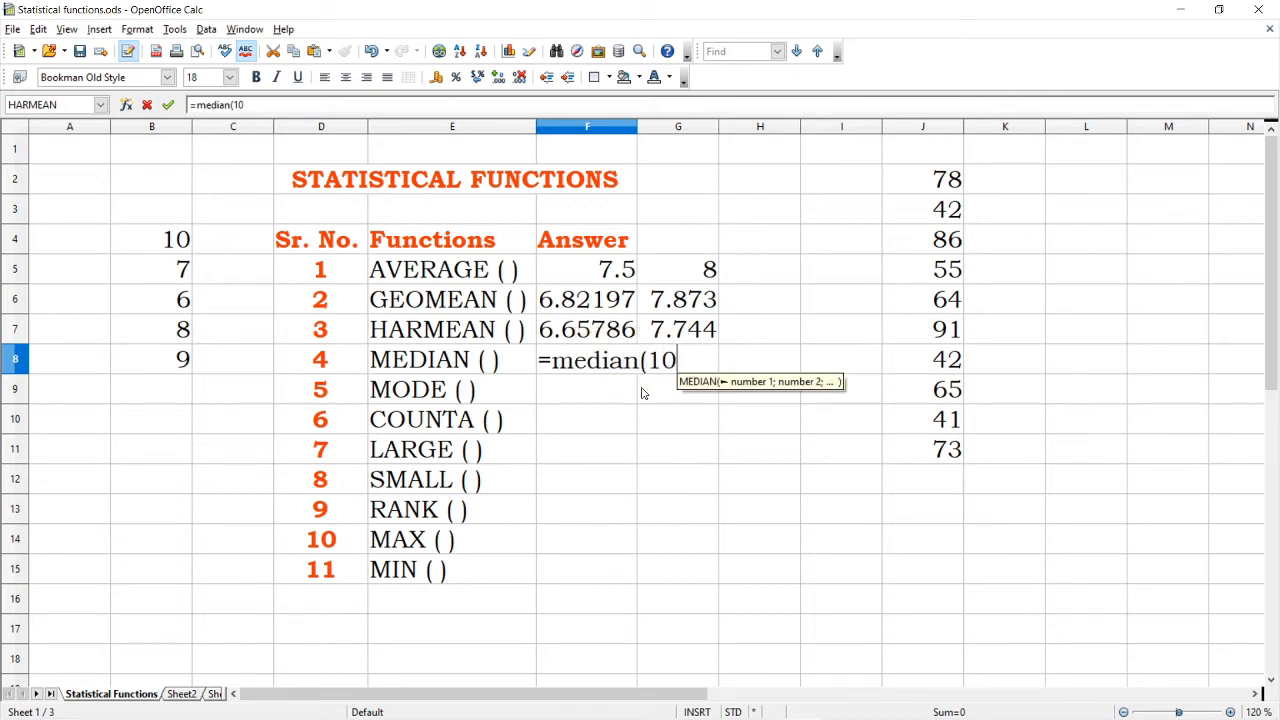
text(;7;6;)
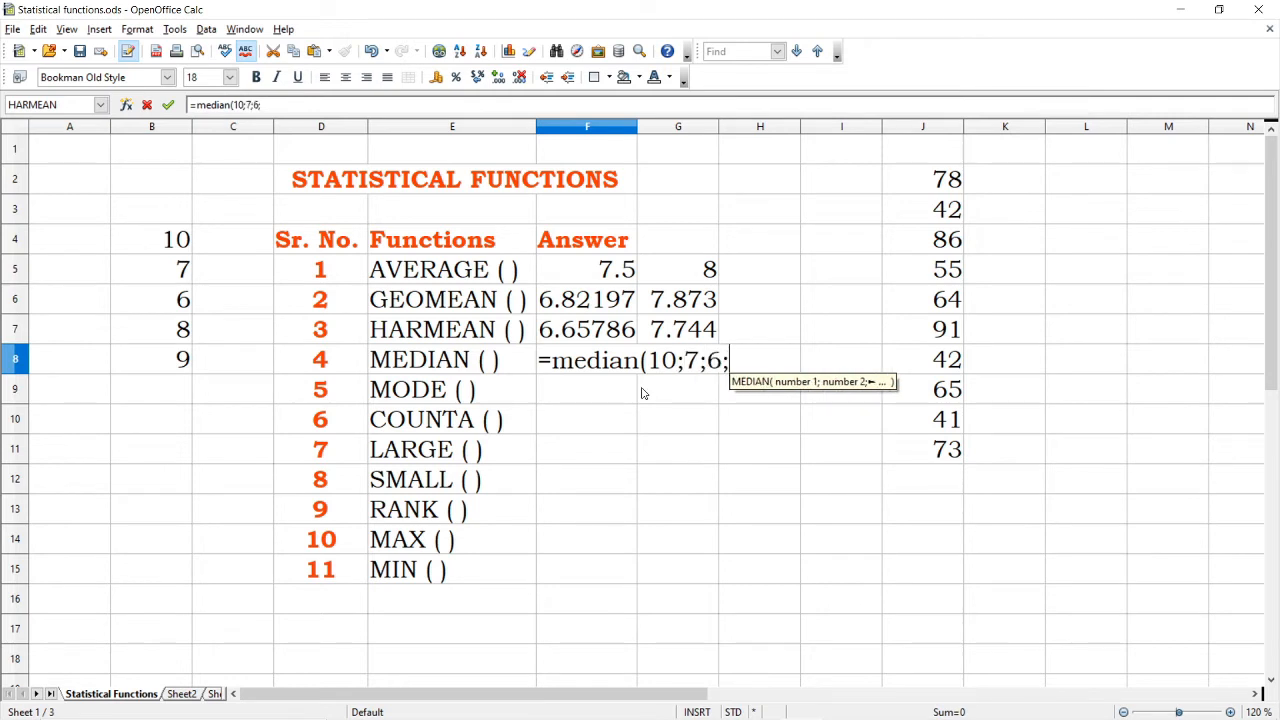
text(8;6;5)
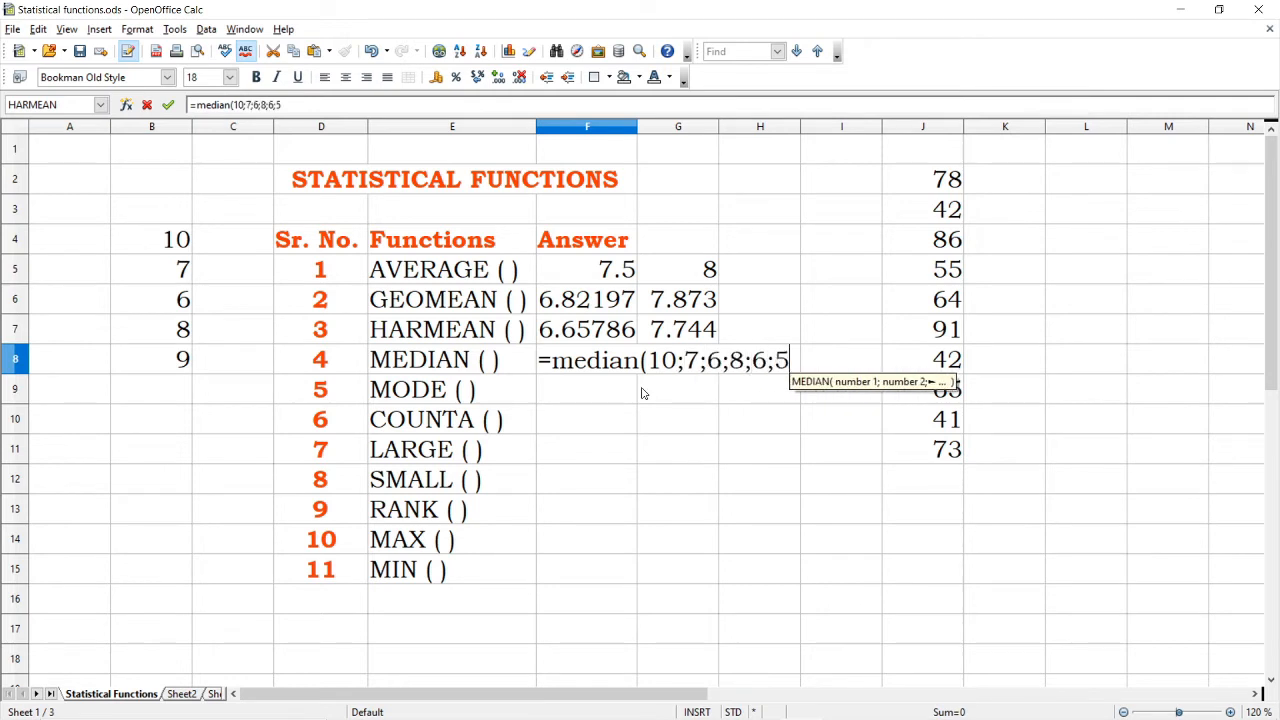
text())
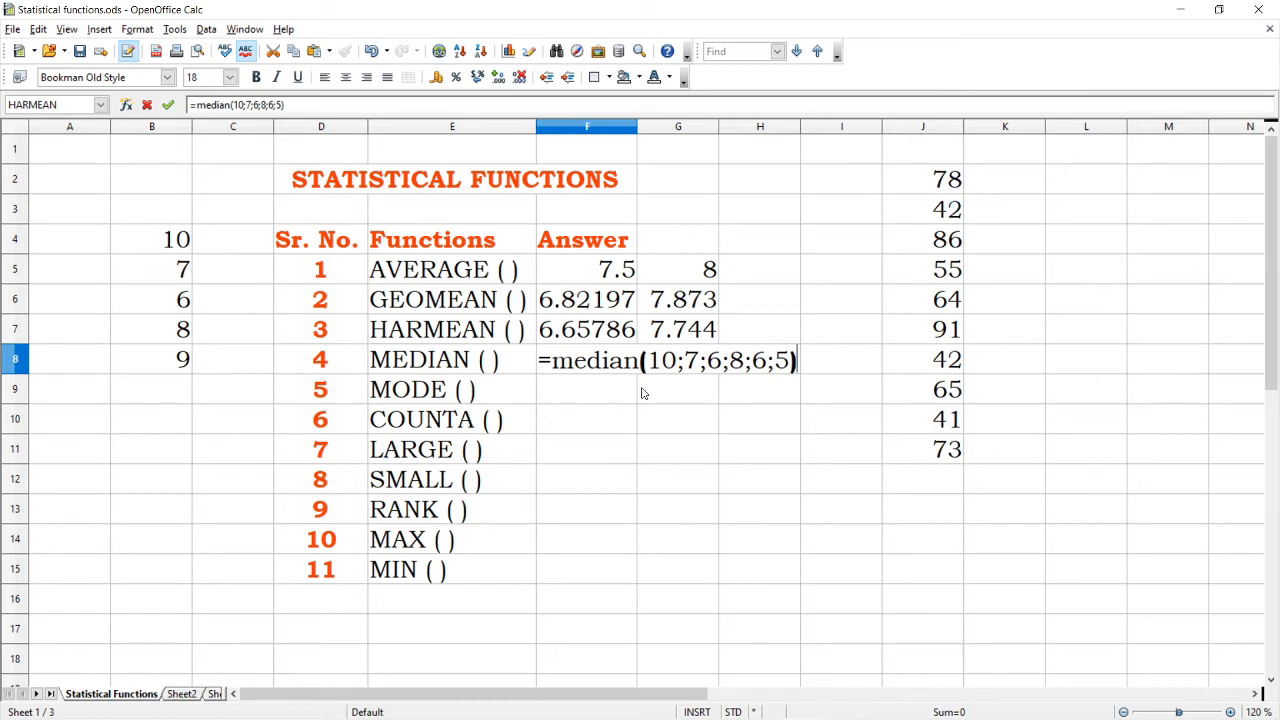
key(Return)
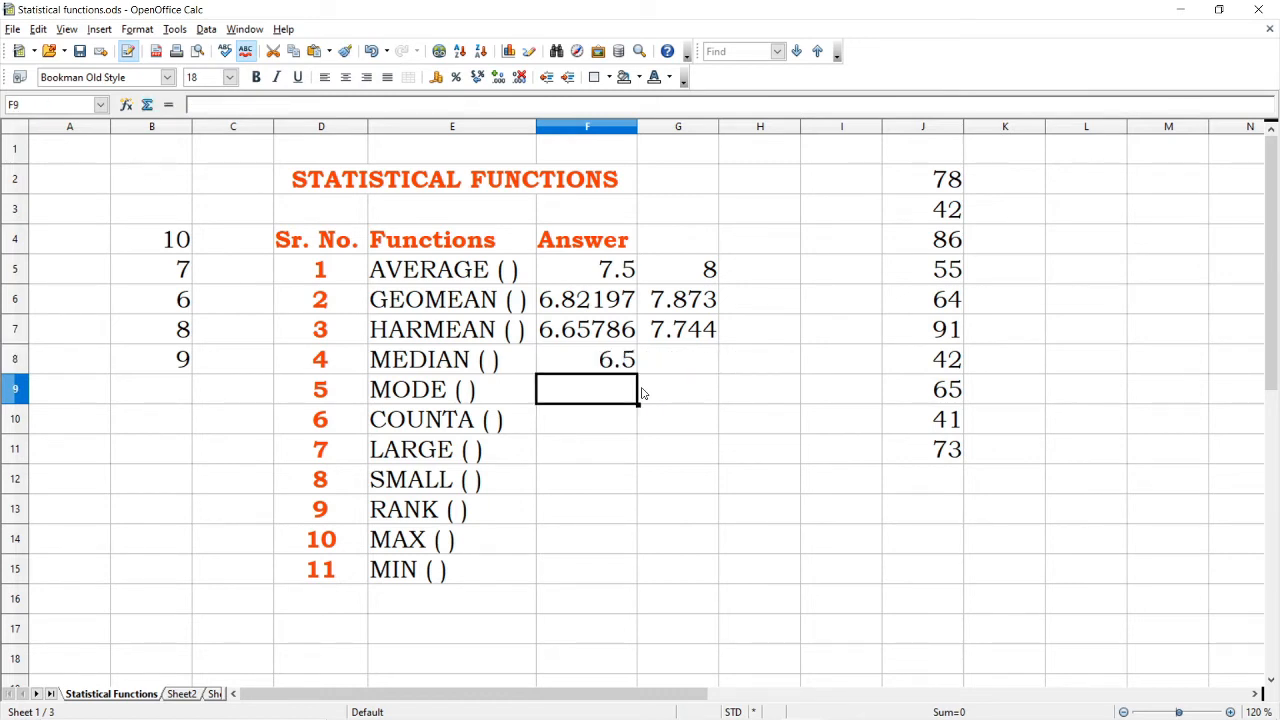
- Calculate the median of the cell range in G8 with the formula =median(b4:b8)
key(Right)
key(Up)
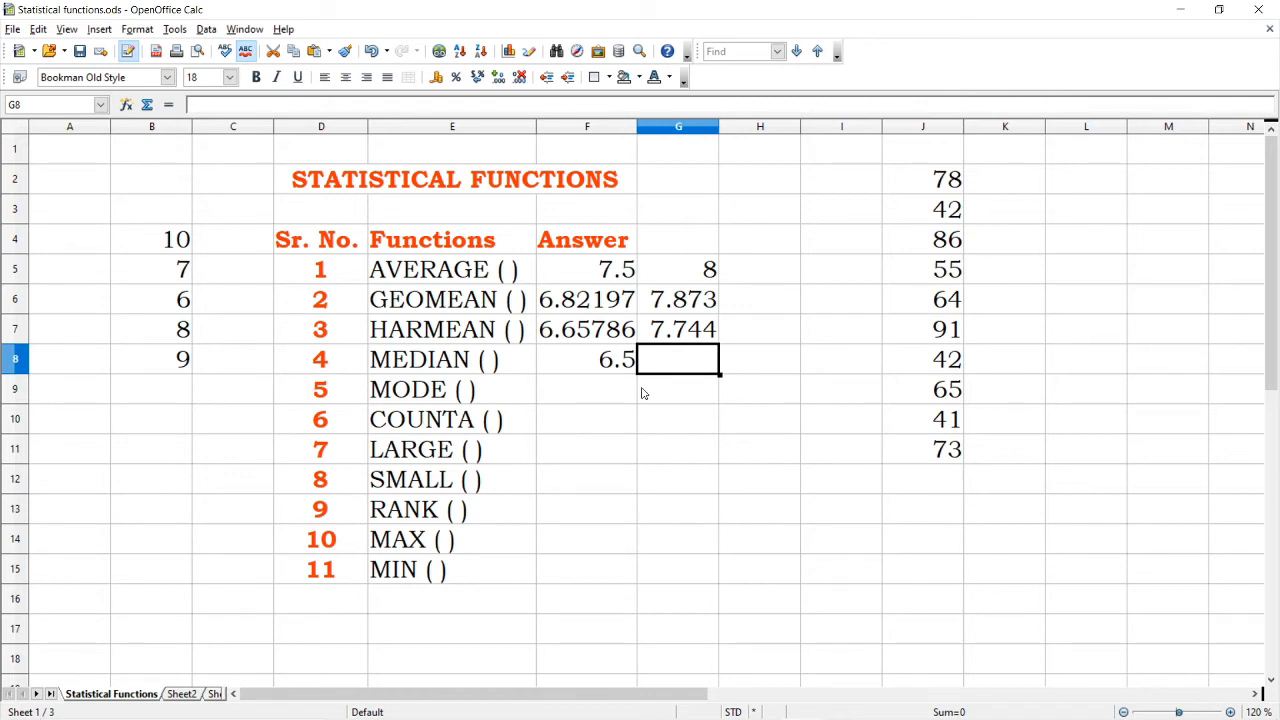
text(=)
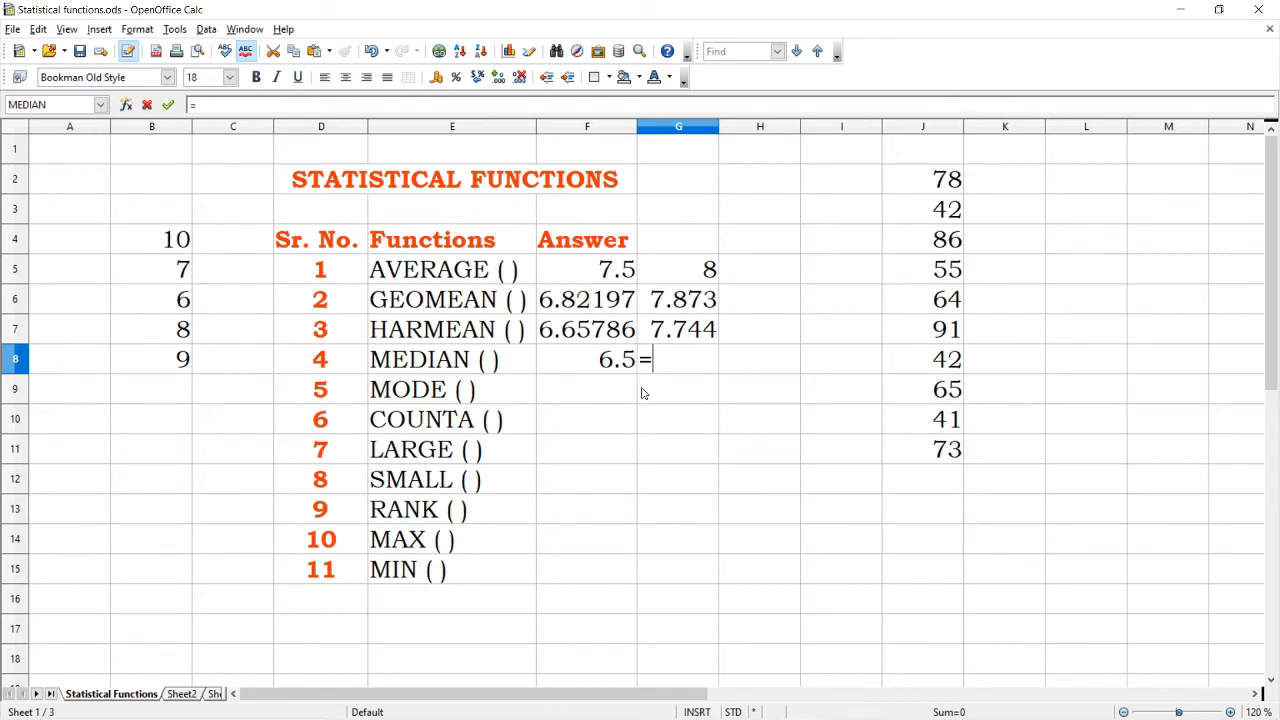
text(median()
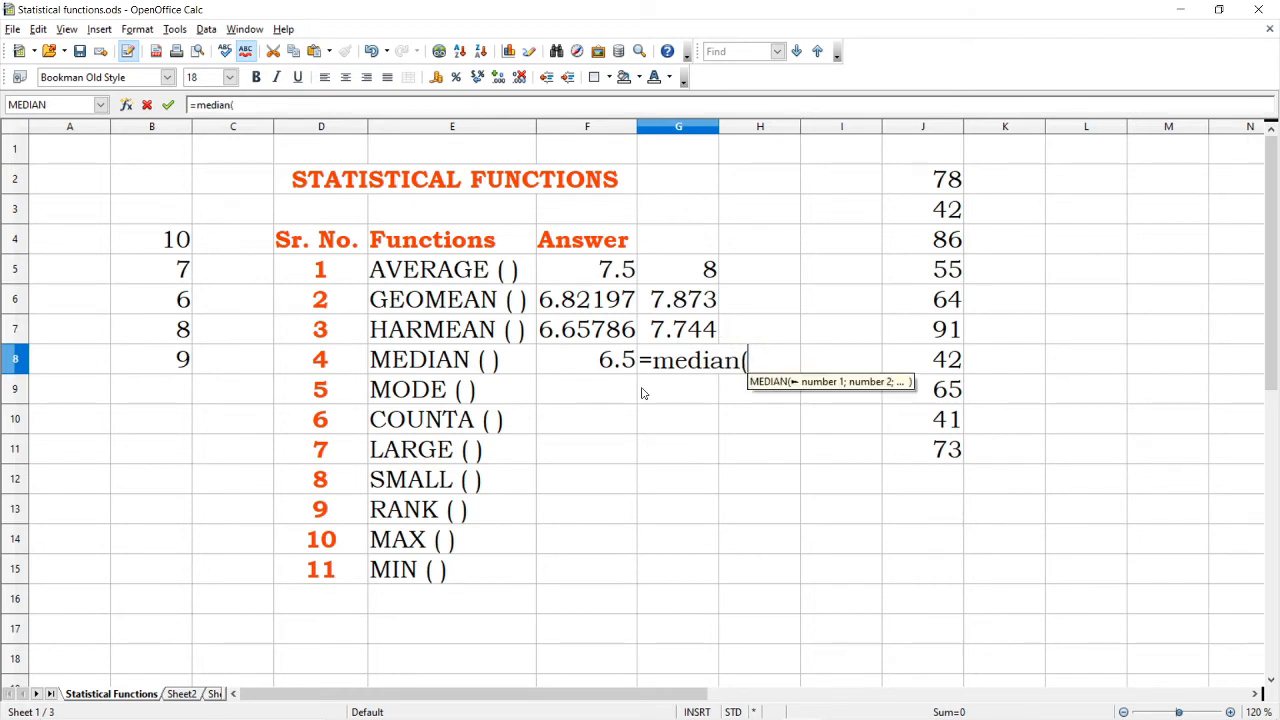
text(b4:)
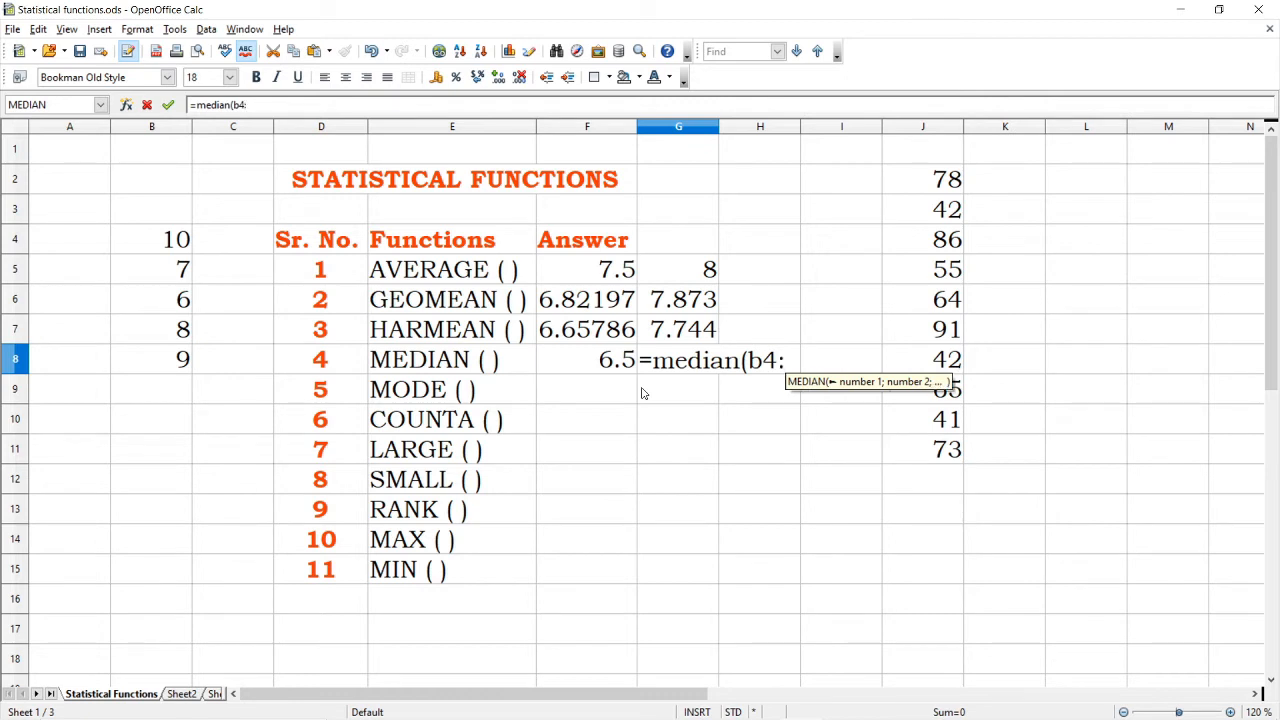
text(b8)
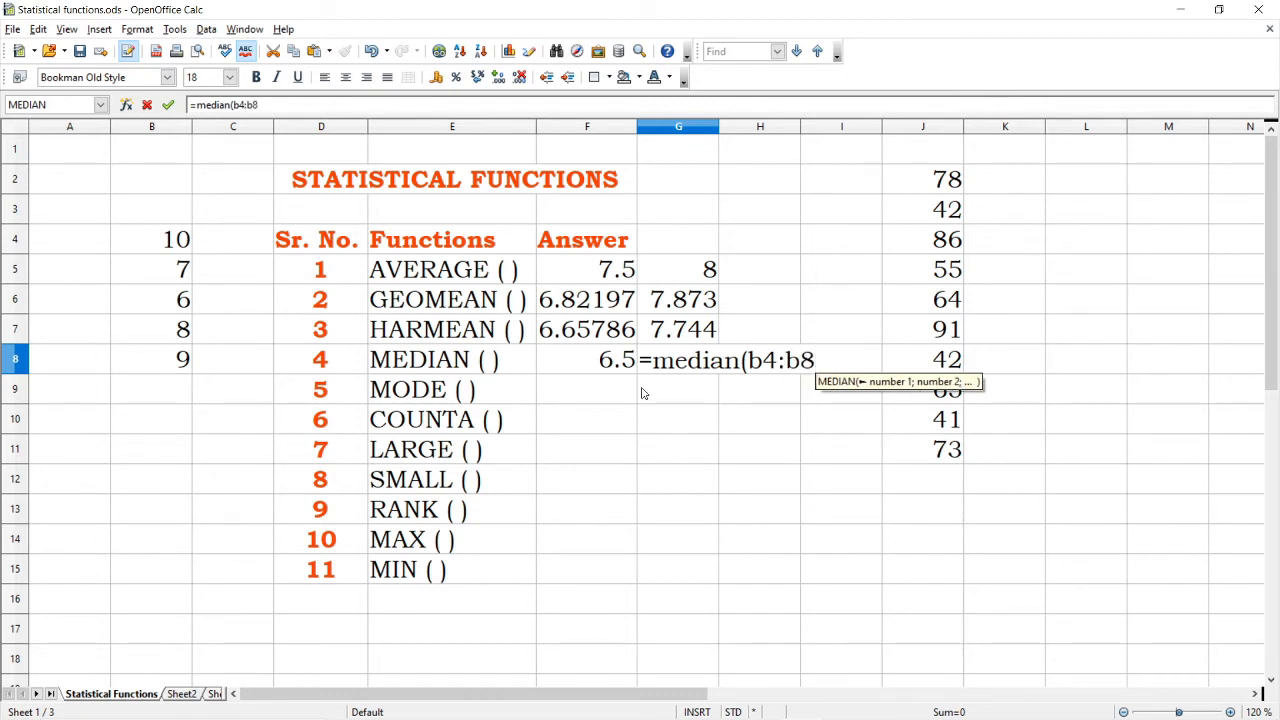
text())
key(Return)
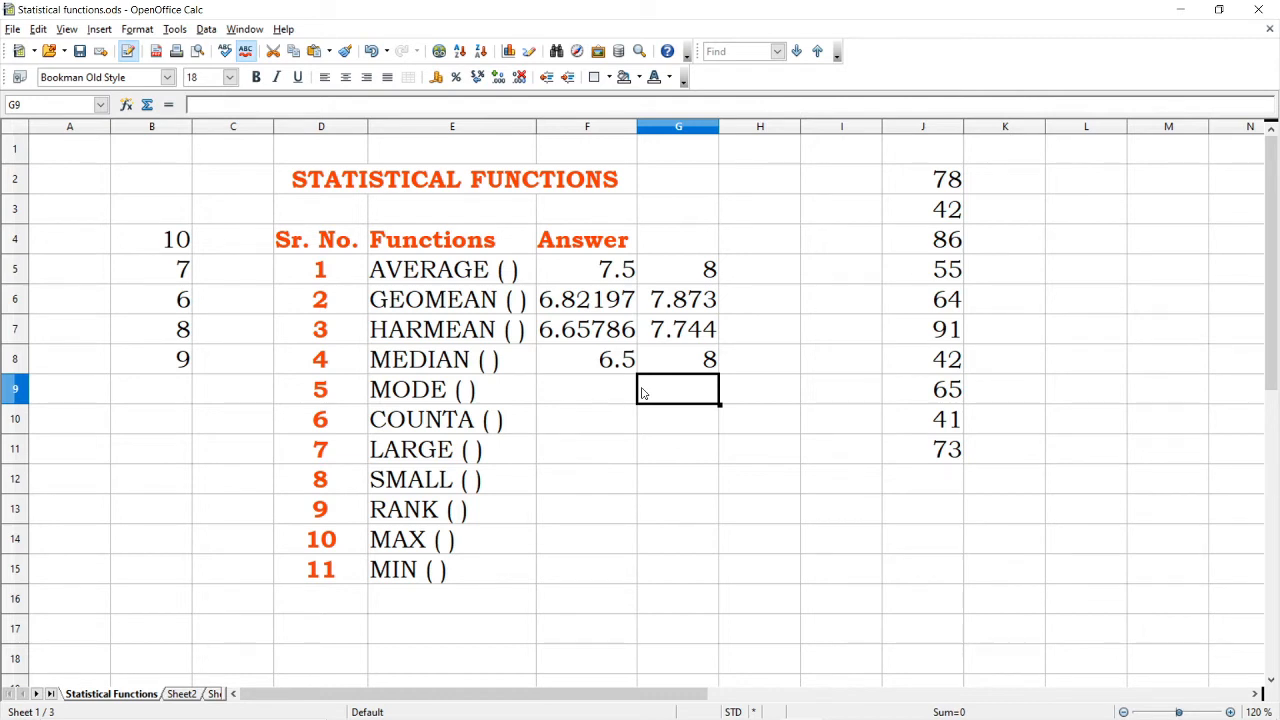
- Calculate the mode of typed numbers in cell F9 with the formula =mode(10;7;6;8;6;5)
key(Left)
text(=)
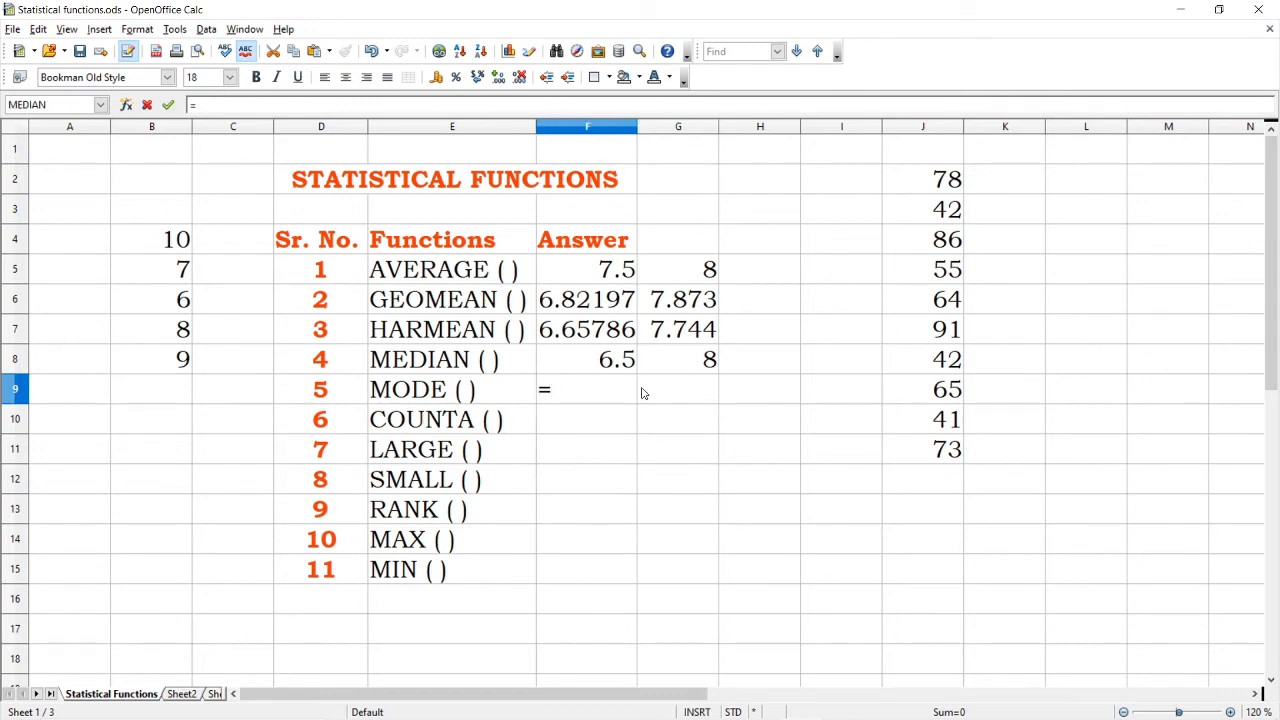
text(mode()
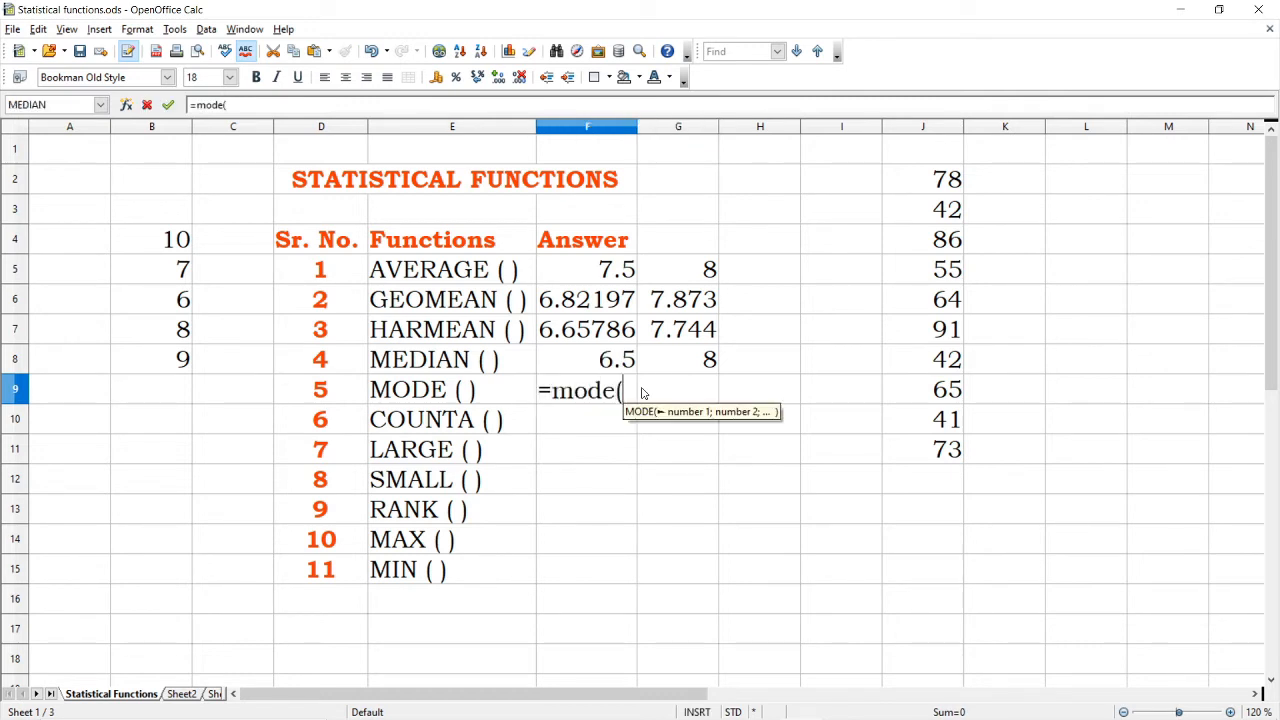
text(1)
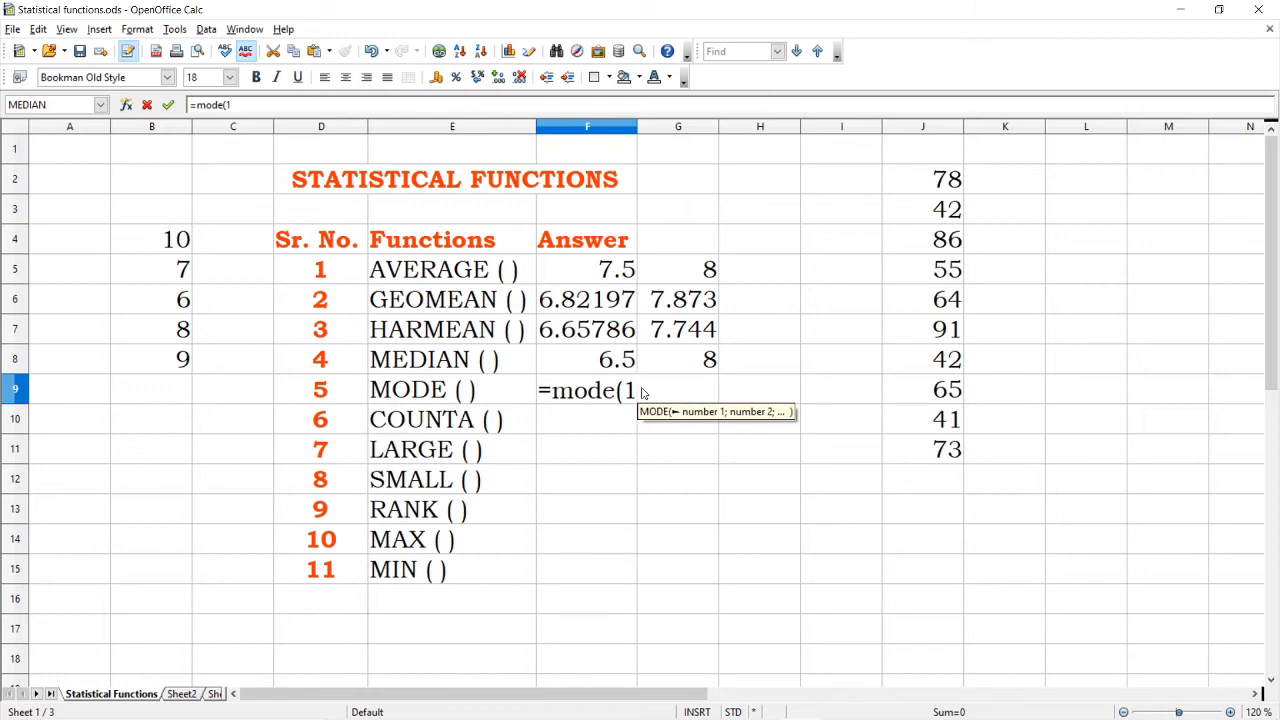
text(0;)
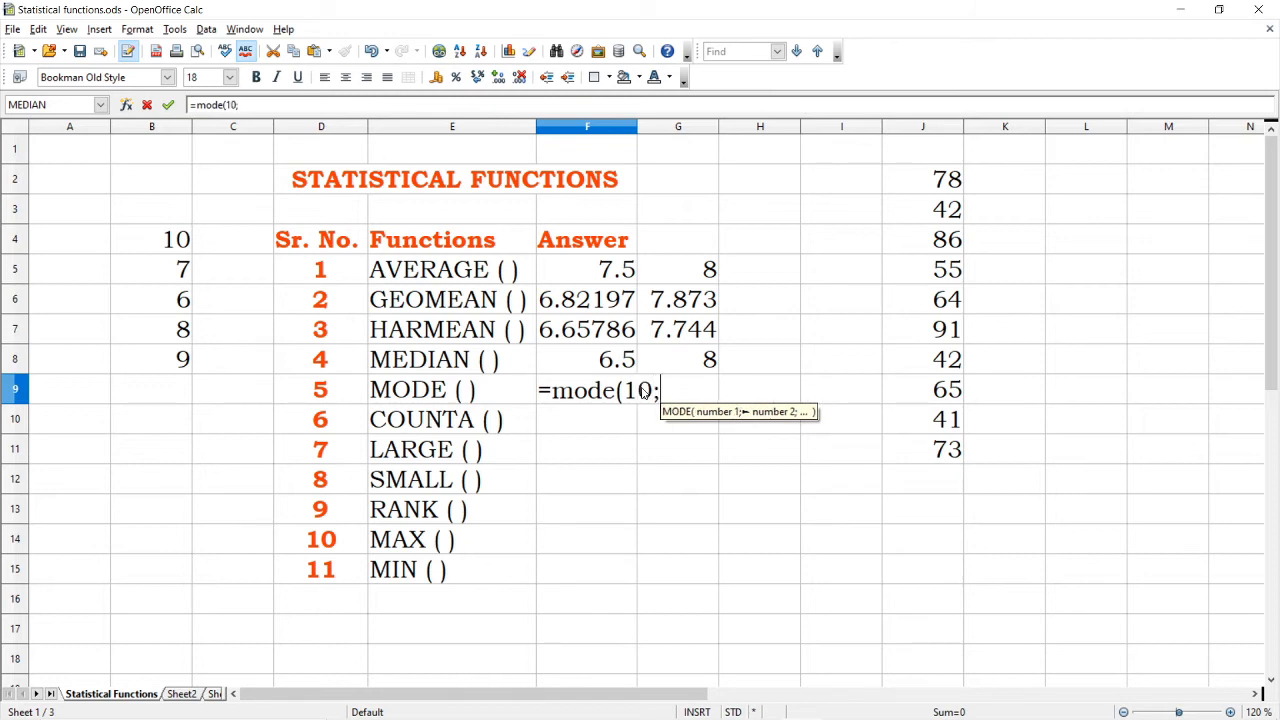
text(7;6;8;)
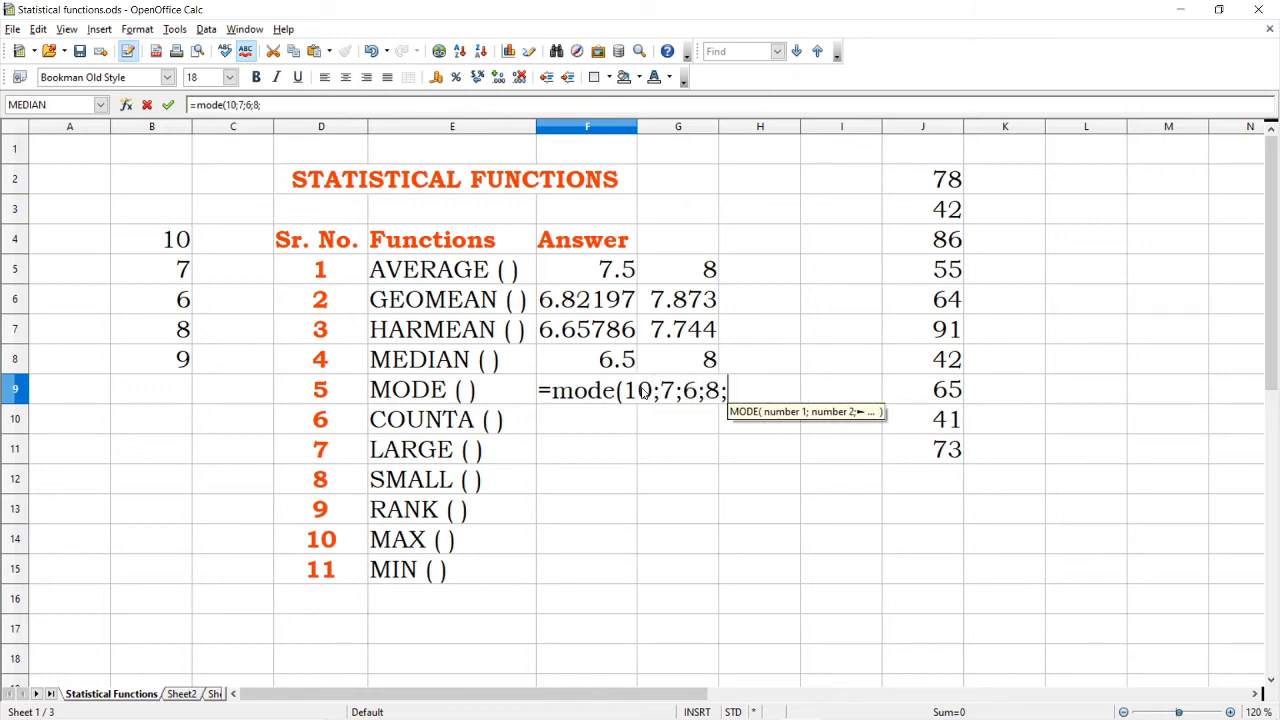
text(6;5))
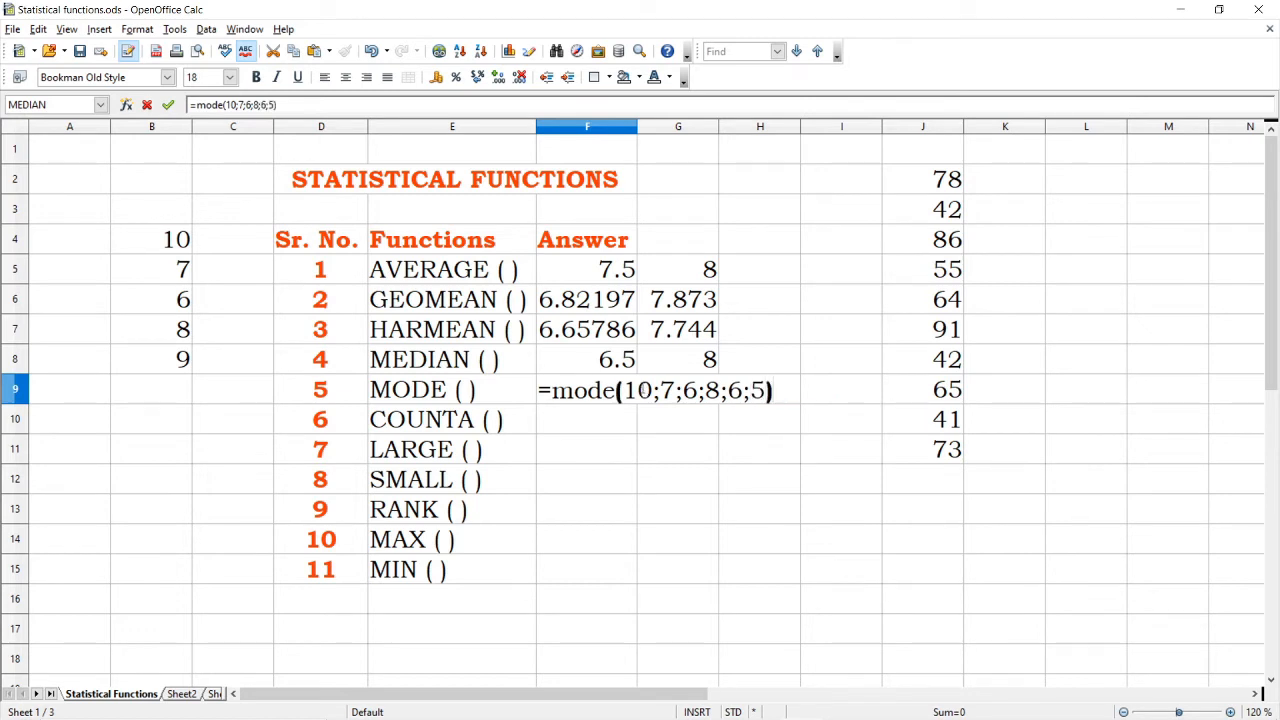
key(Return)
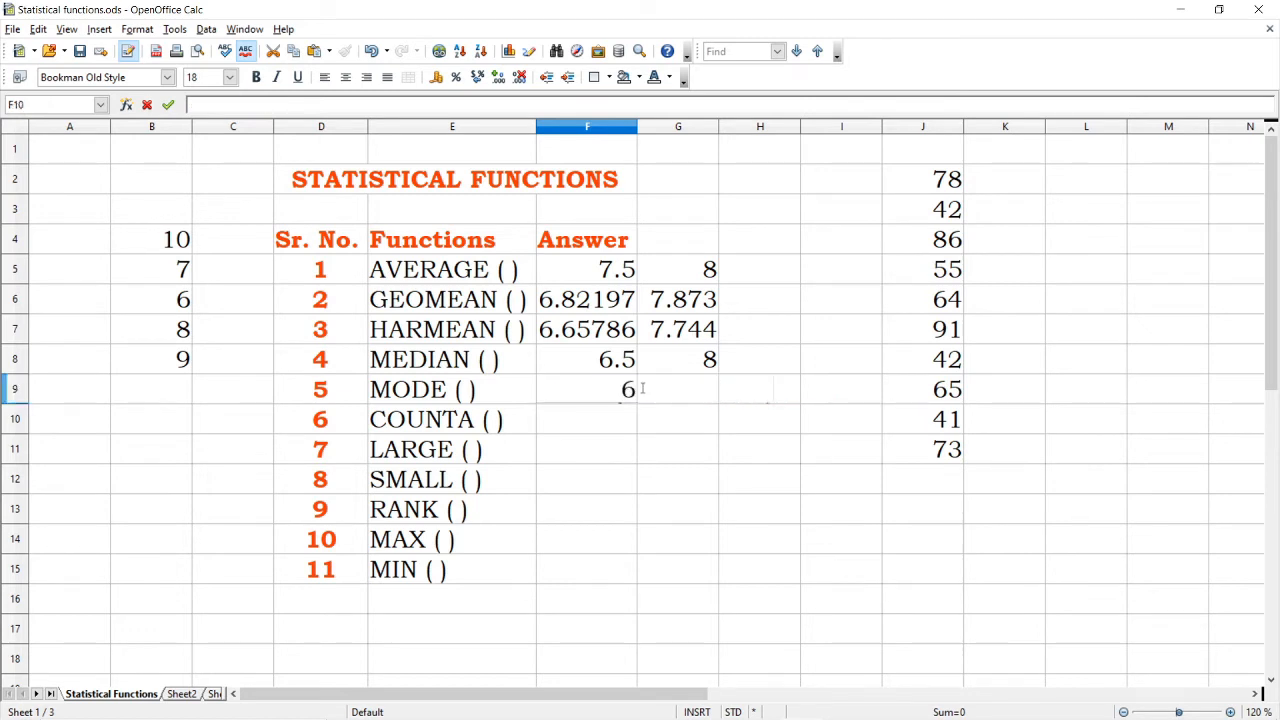
- Extend the number list in column B by entering 8, 7, 8 and 8 in cells B9 to B12
key(Right)
click(643, 390)
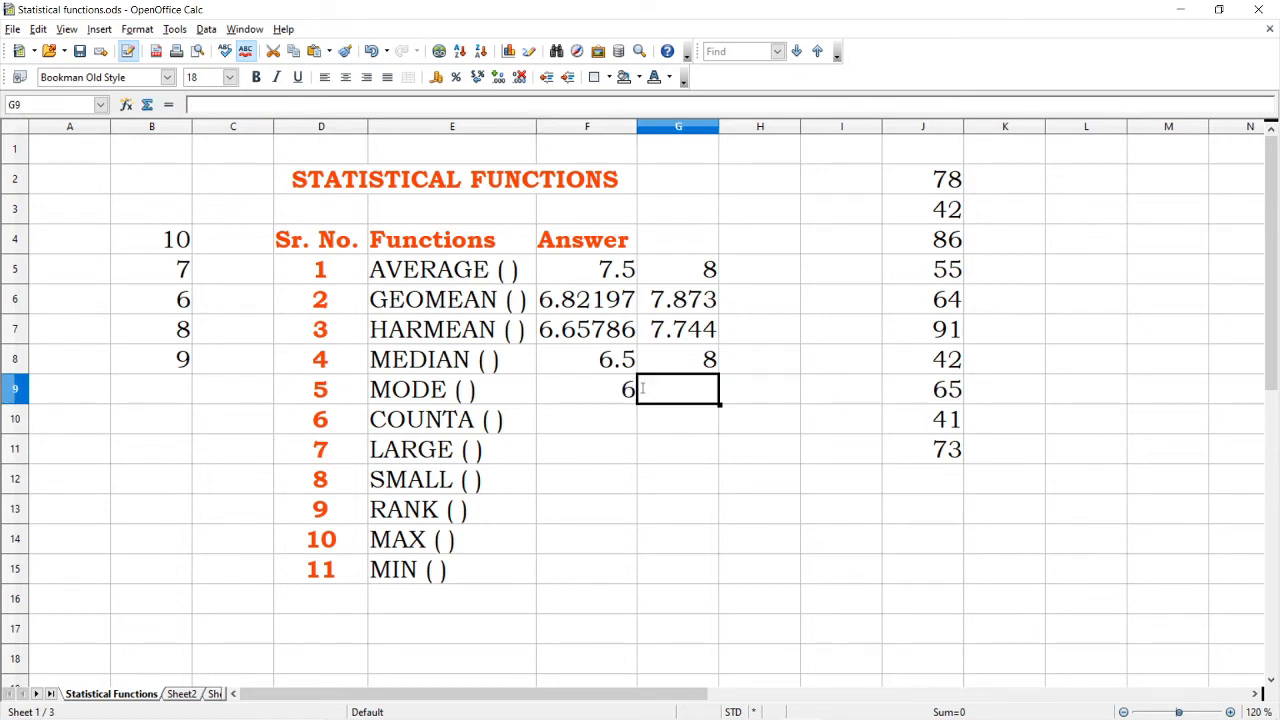
key(Left)
key(Left)
key(Left)
key(Left)
key(Left)
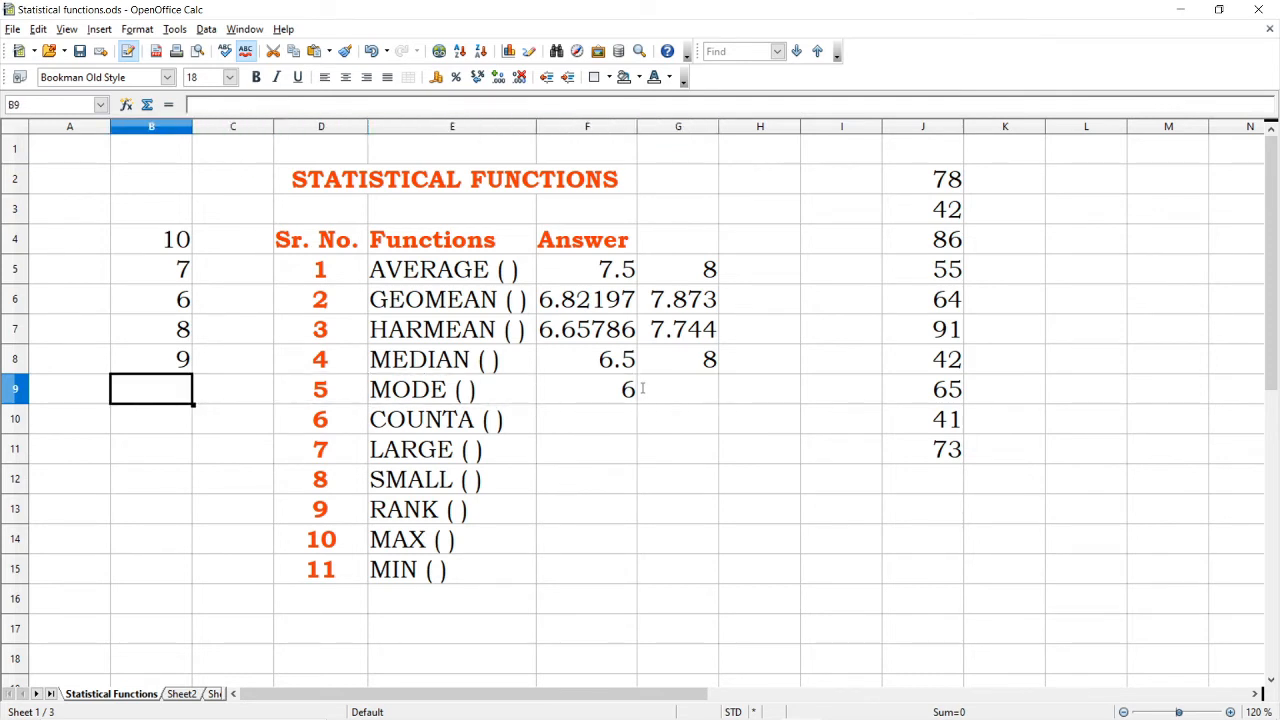
text(8)
key(Return)
text(7)
key(Return)
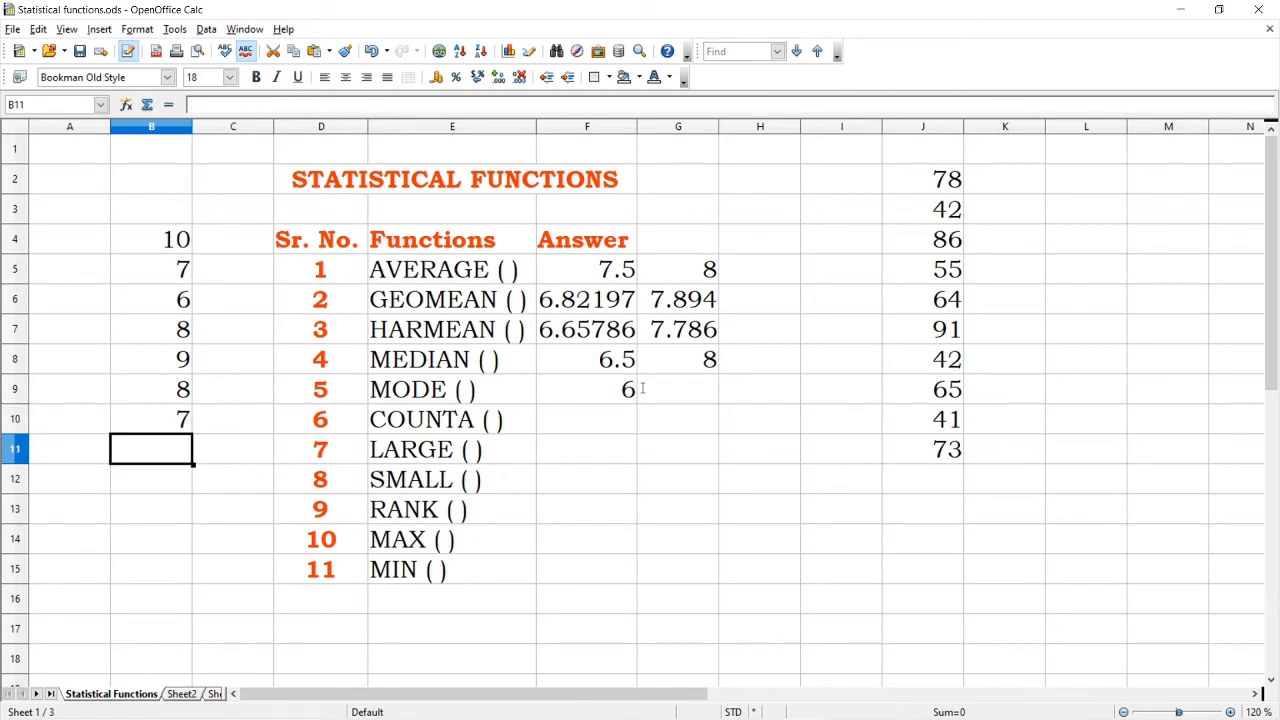
text(8)
key(Return)
text(8)
key(Right)
- Calculate the mode of the cell range in G9 with the formula =mode(b4:b12)
key(Right)
key(Right)
key(Right)
key(Right)
key(Right)
key(Right)
key(Right)
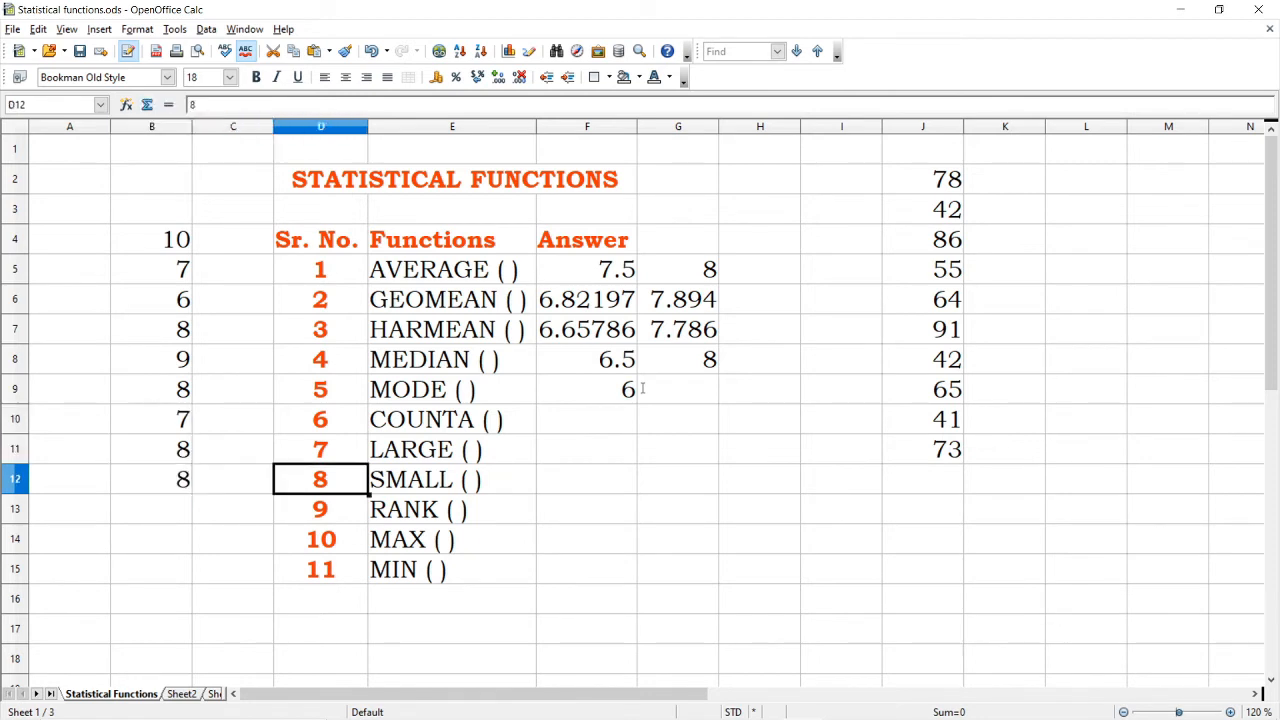
key(Up)
key(Left)
key(Up)
key(Left)
key(Up)
key(Left)
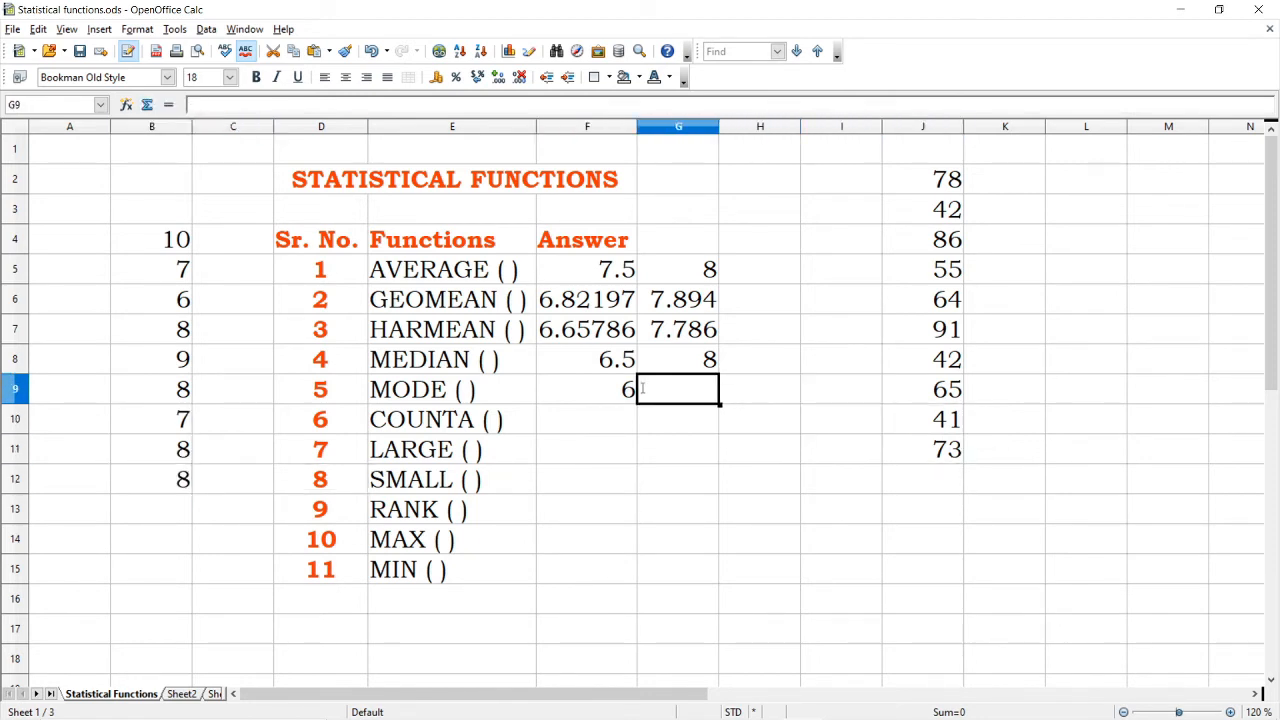
text(=mod)
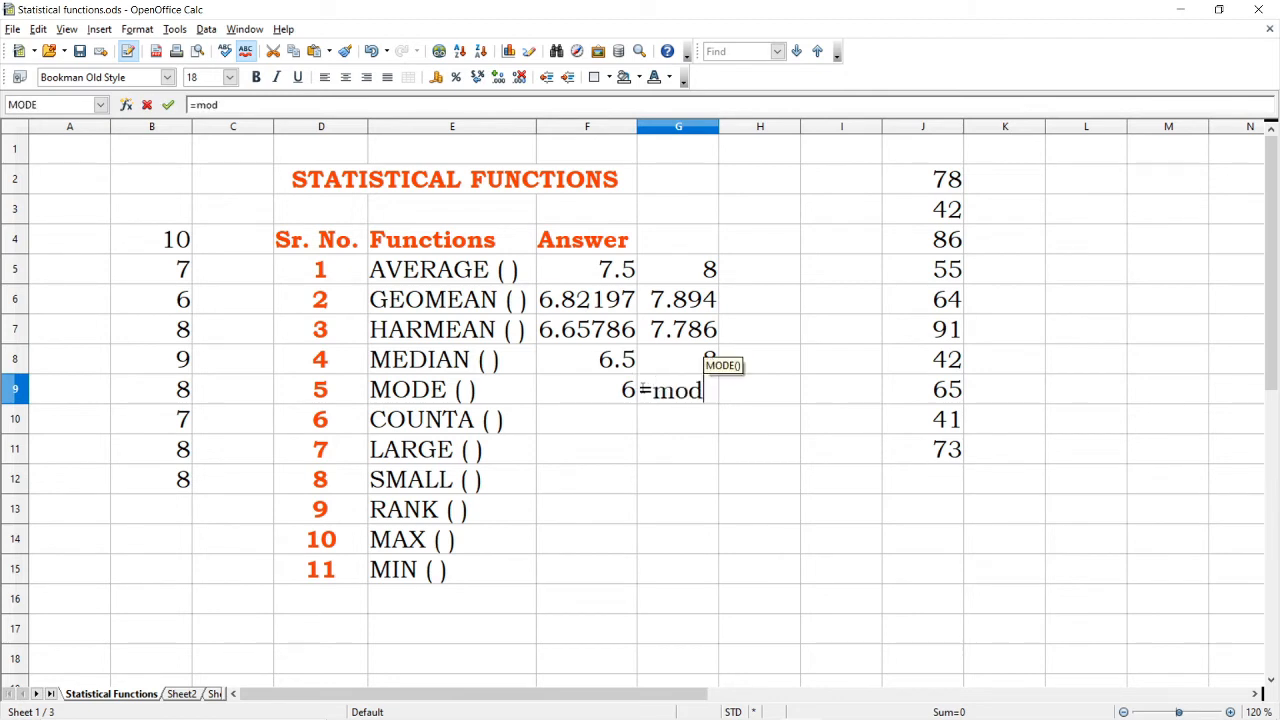
text(e(b)
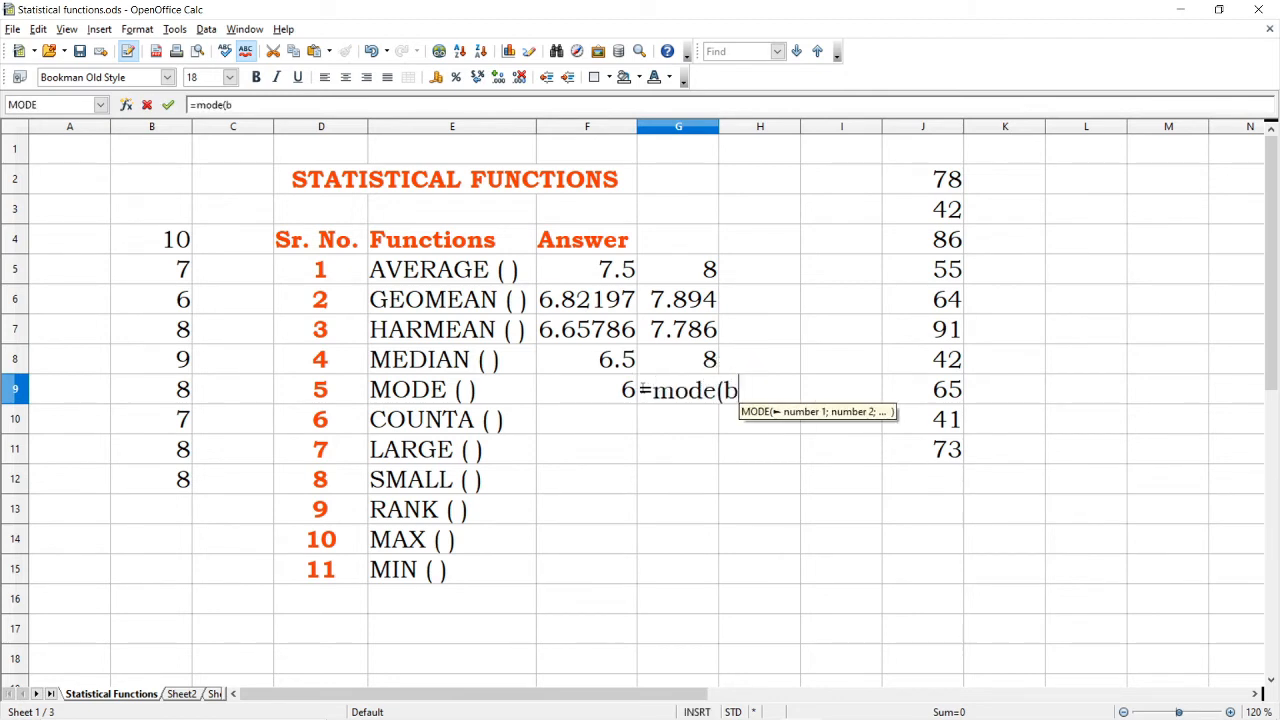
text(4:b)
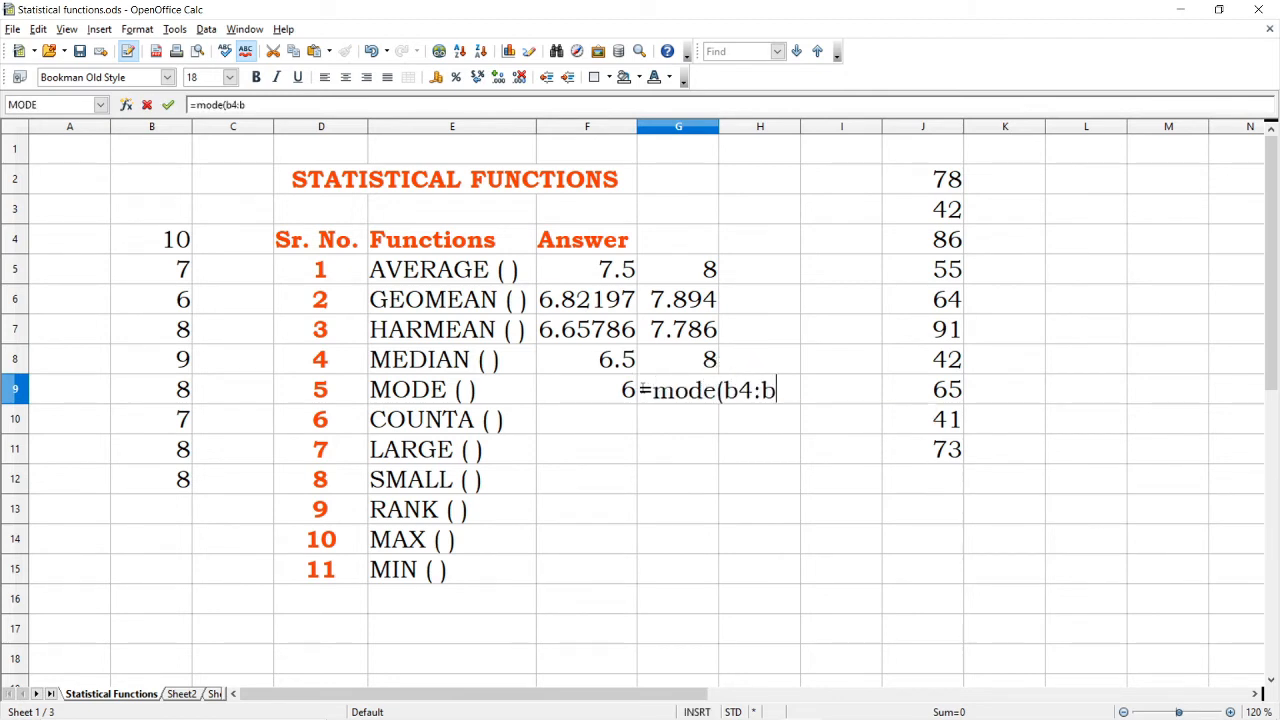
text(12))
key(Return)
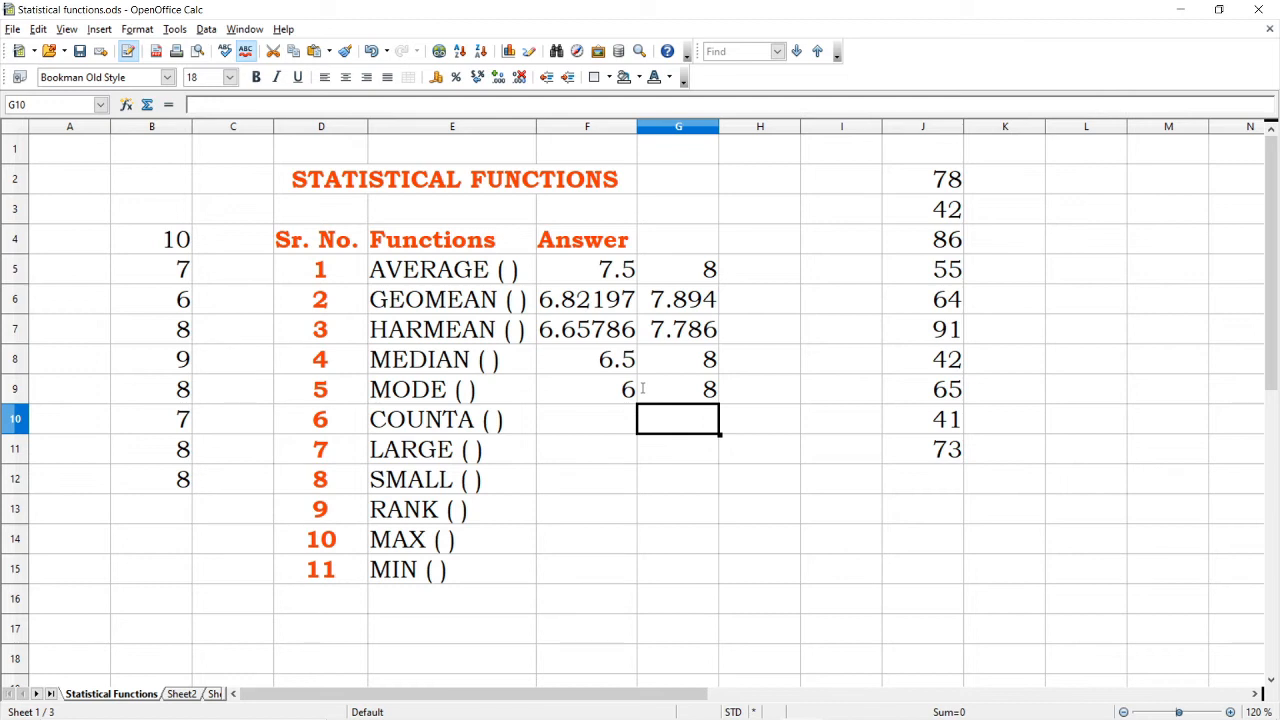
- Enter 7 in B14, 1 in B15 and 2 in B18, leaving blank cells between the entries
key(Left)
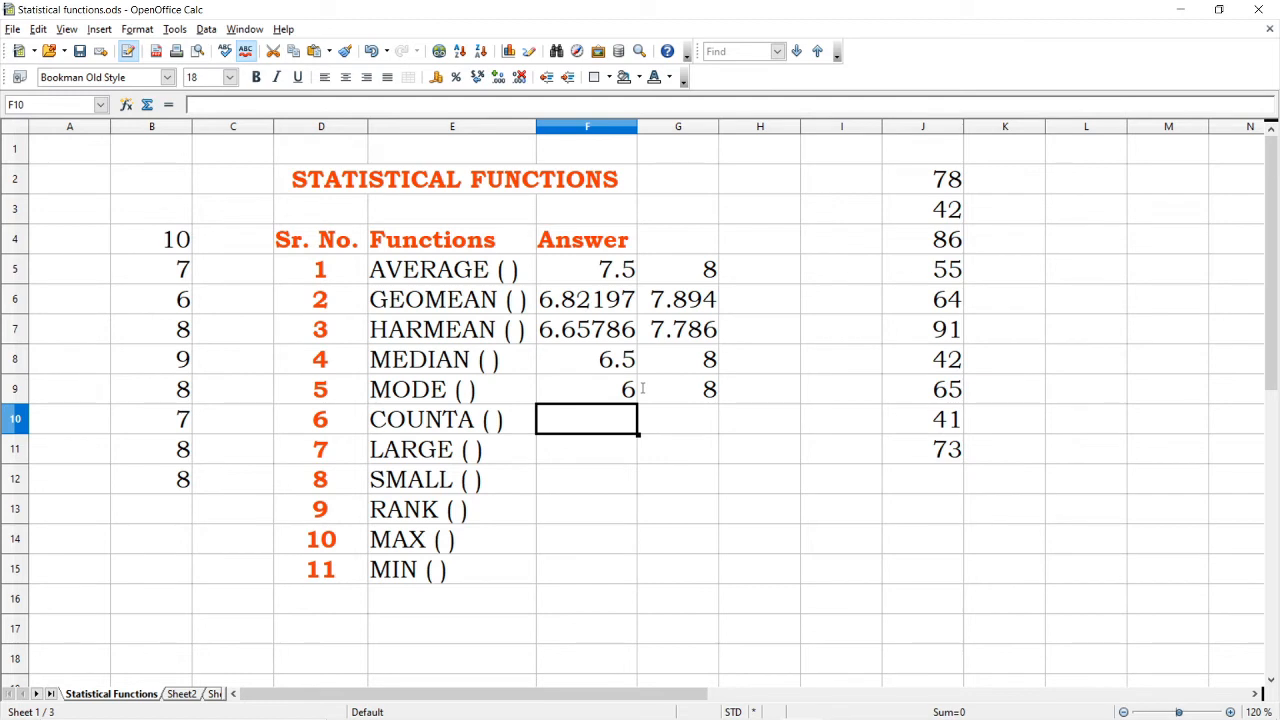
key(Down)
key(Down)
key(Left)
key(Left)
key(Left)
key(Down)
key(Down)
key(Down)
key(Left)
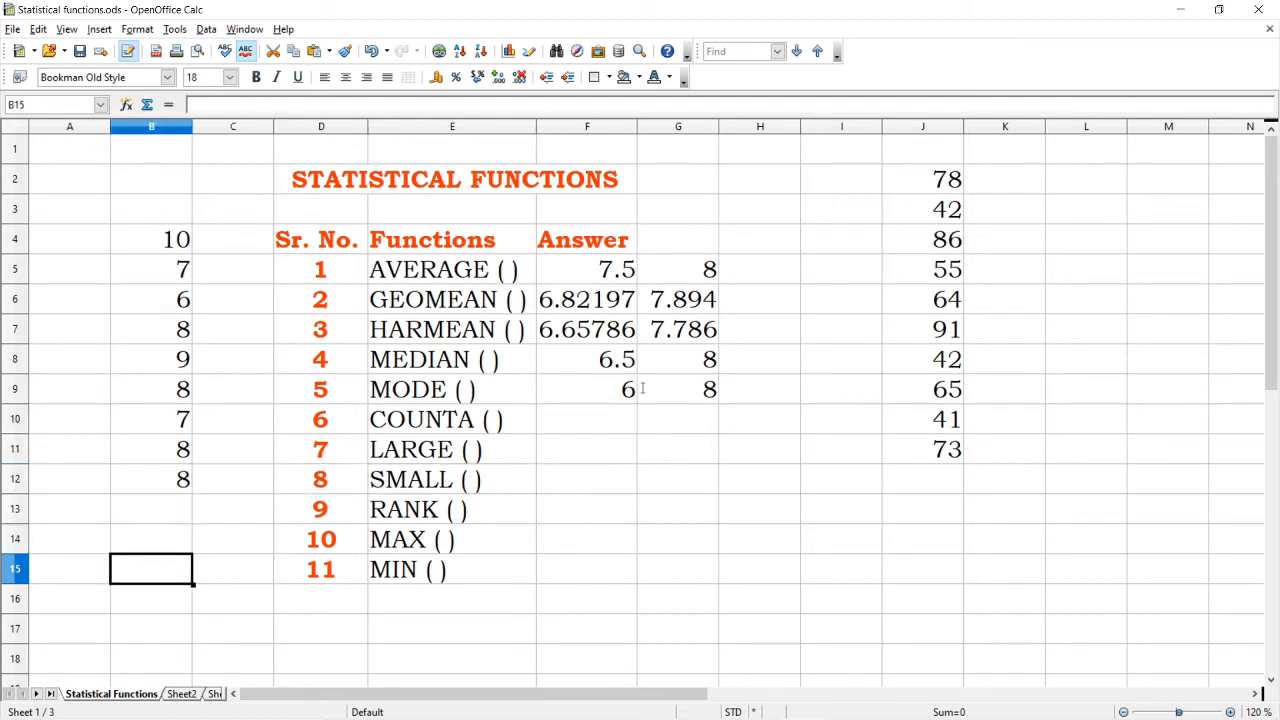
key(Up)
text(7)
key(Return)
text(1)
key(Left)
key(Right)
key(Down)
key(Down)
key(Down)
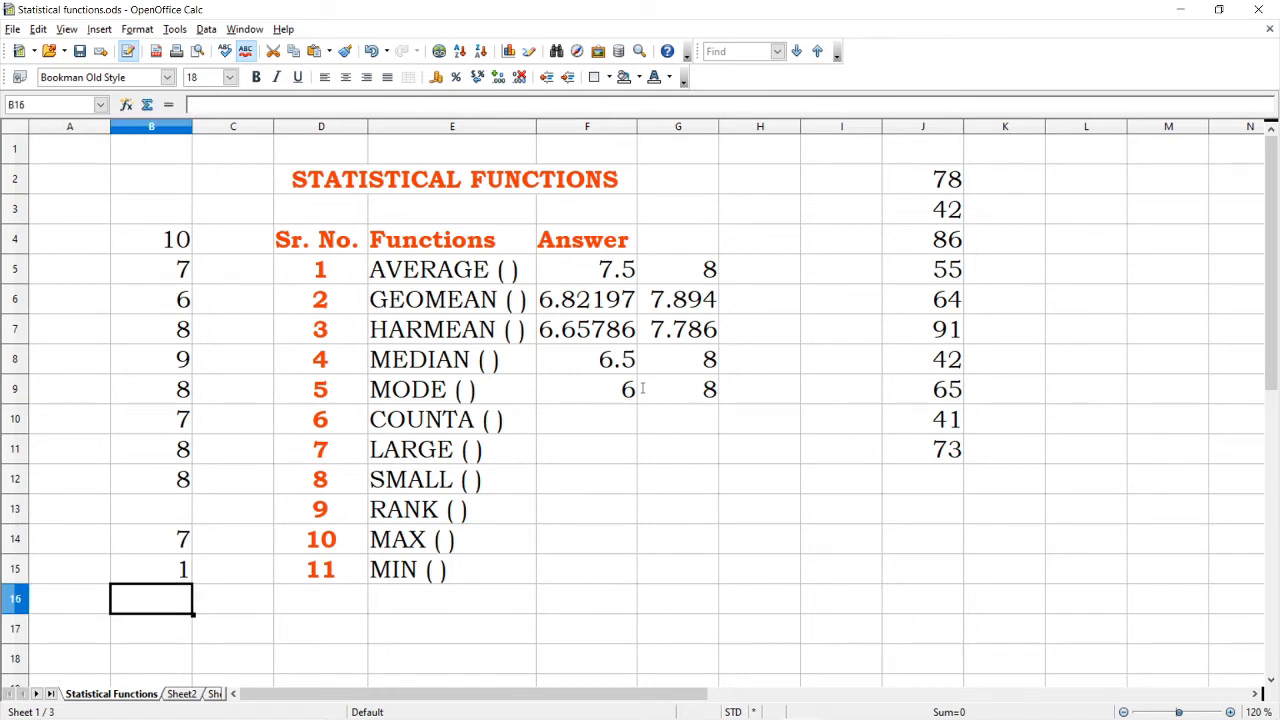
text(2)
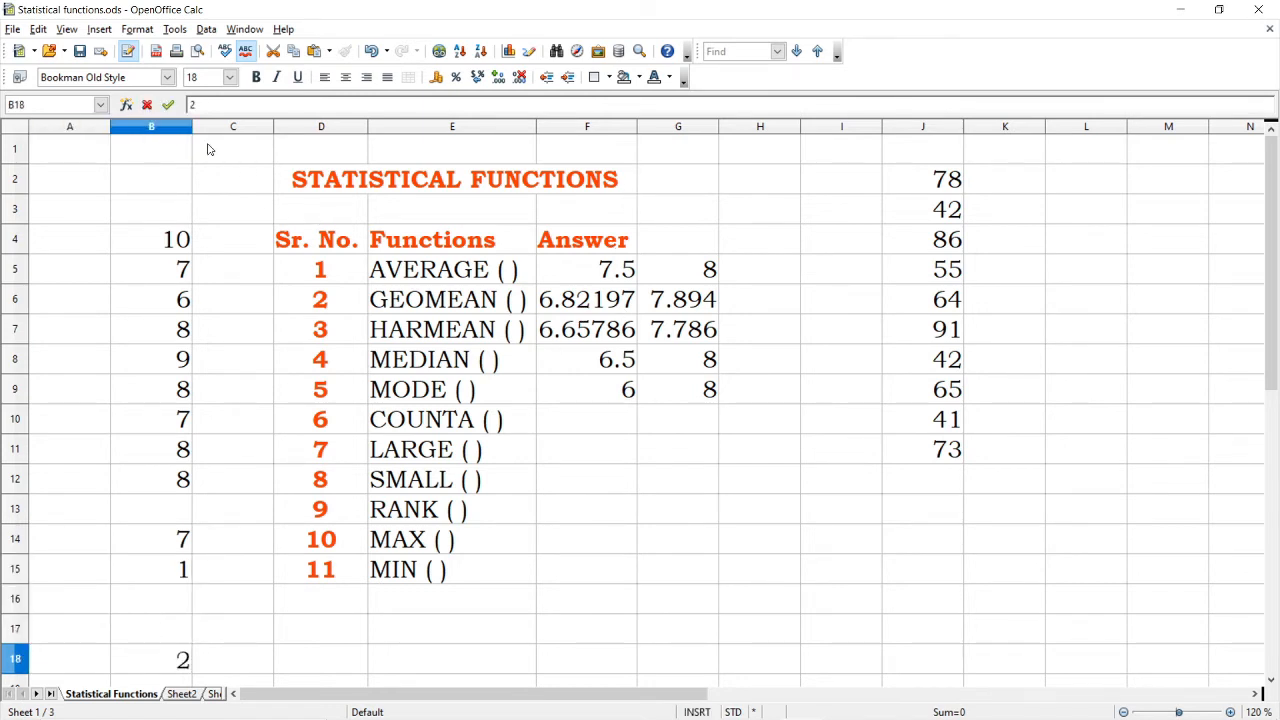
- Enter 5 in cell B1 and 7 in cell B2
click(171, 155)
text(5)
key(Return)
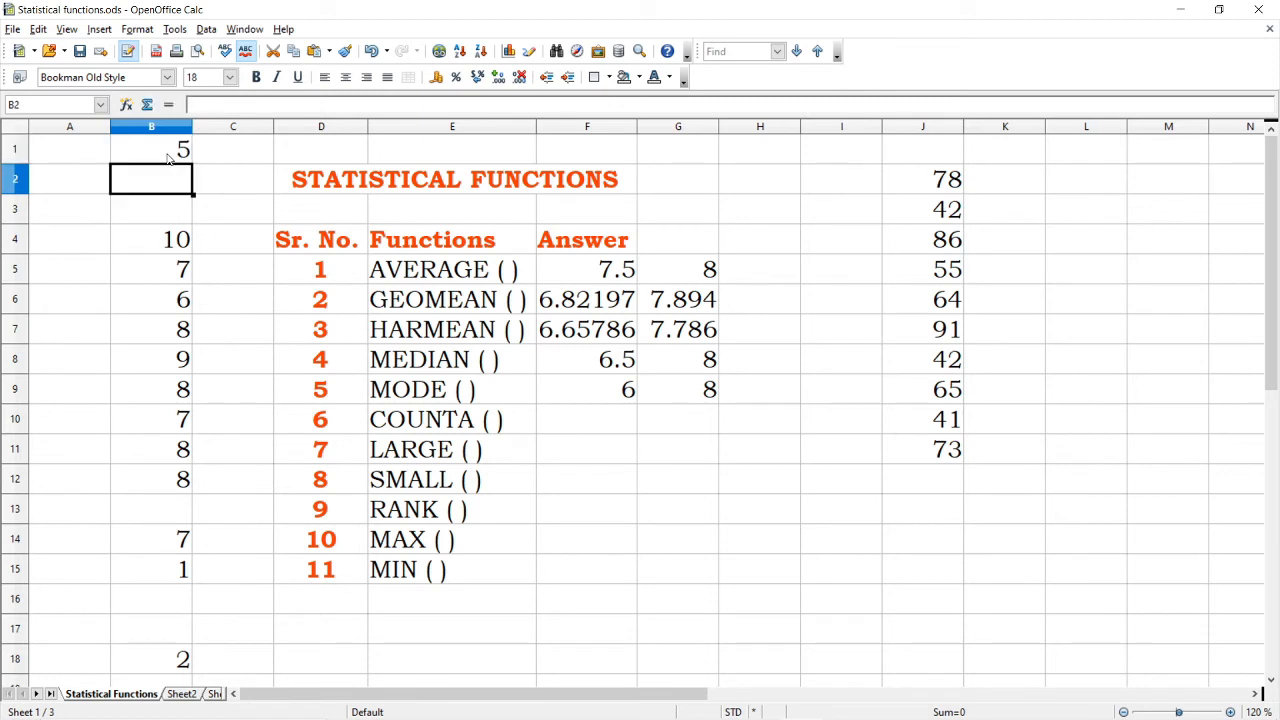
text(7)
key(Return)
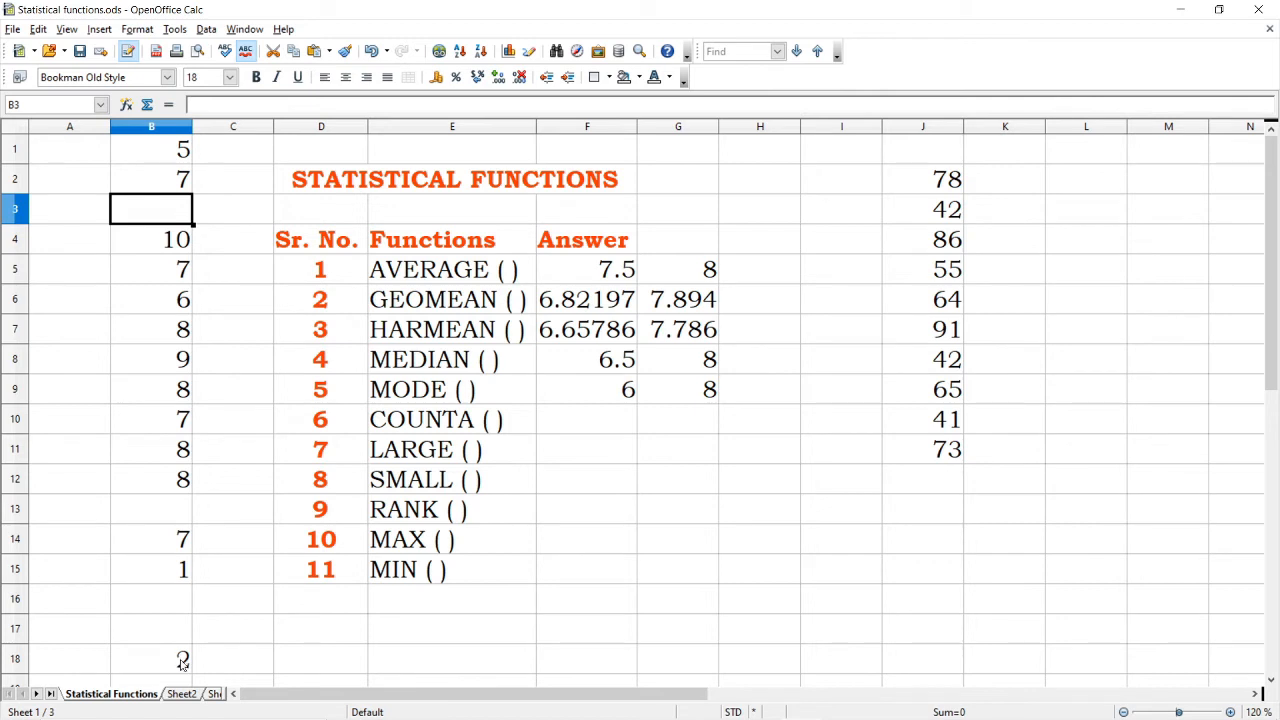
- Count the non-empty cells of the column B range in F10 with the formula =counta(b1:b18)
click(630, 425)
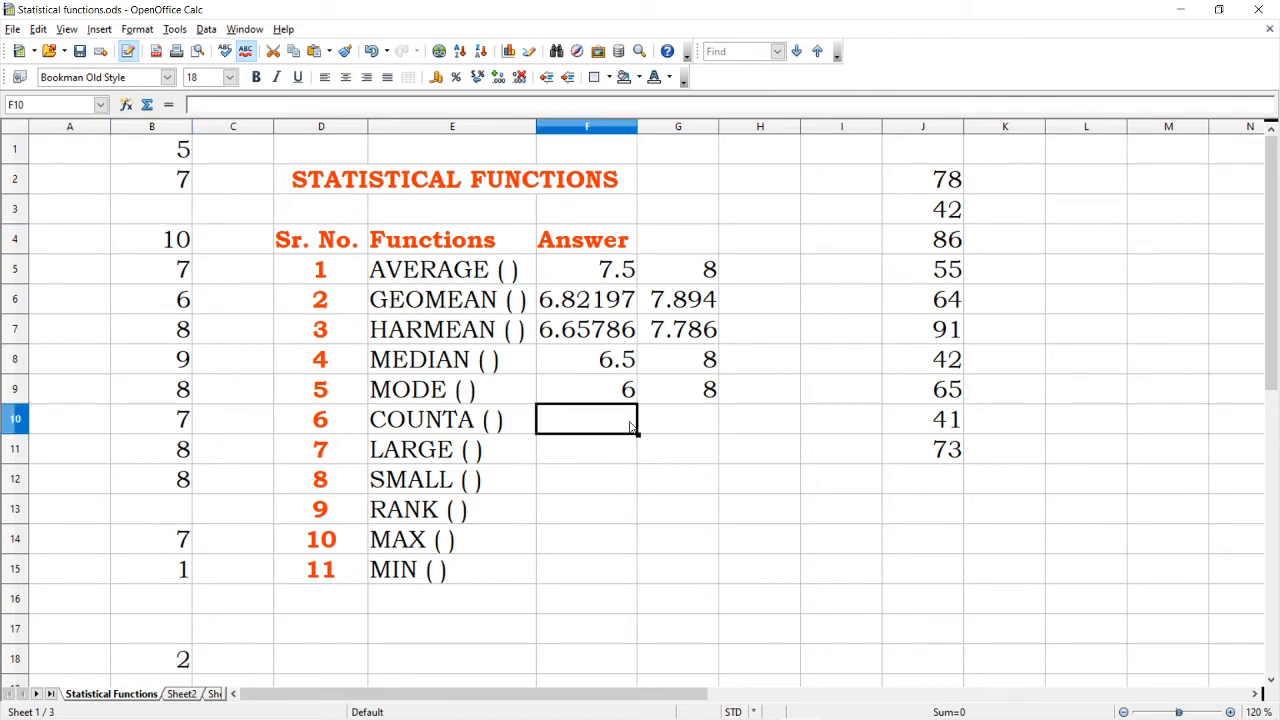
text(=)
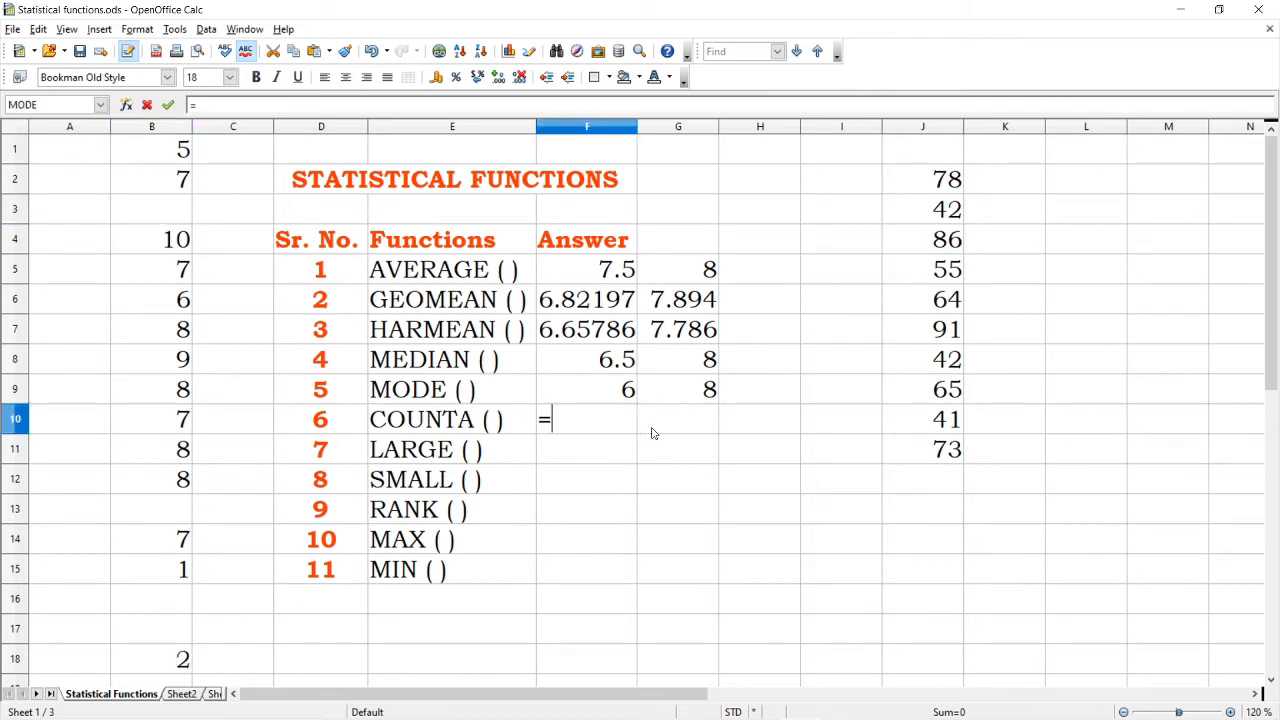
text(counta()
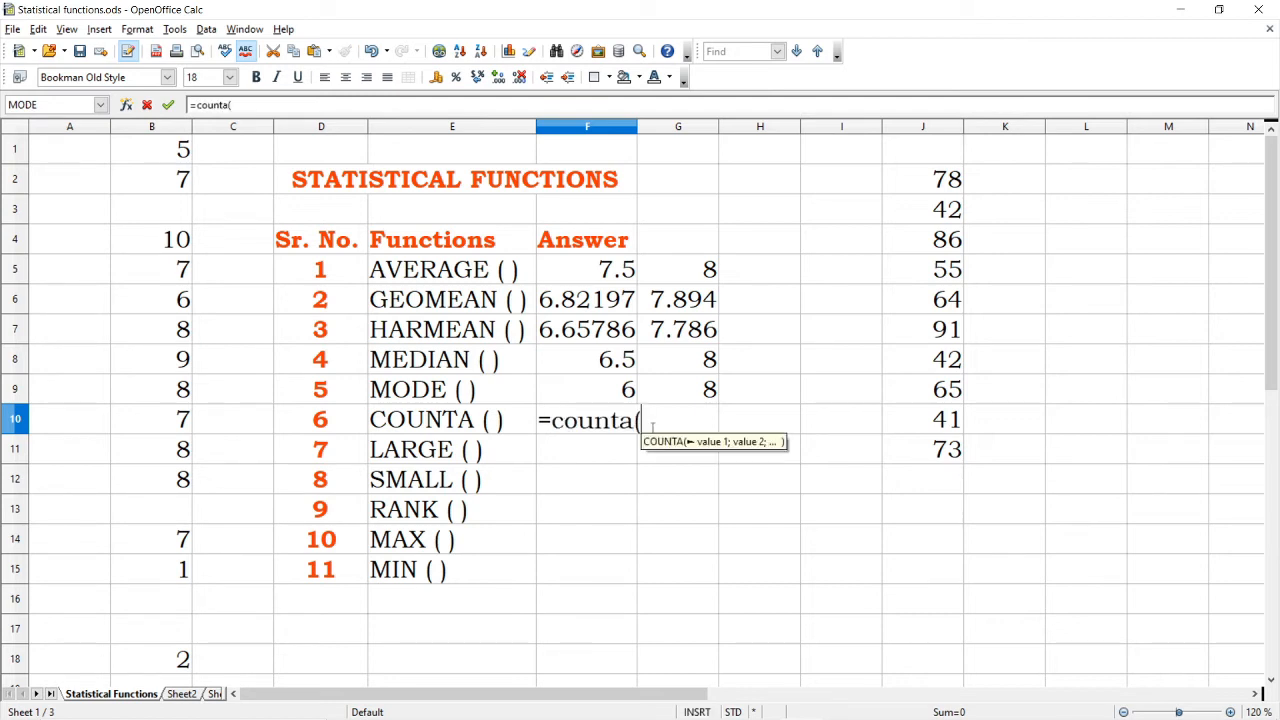
text(b1)
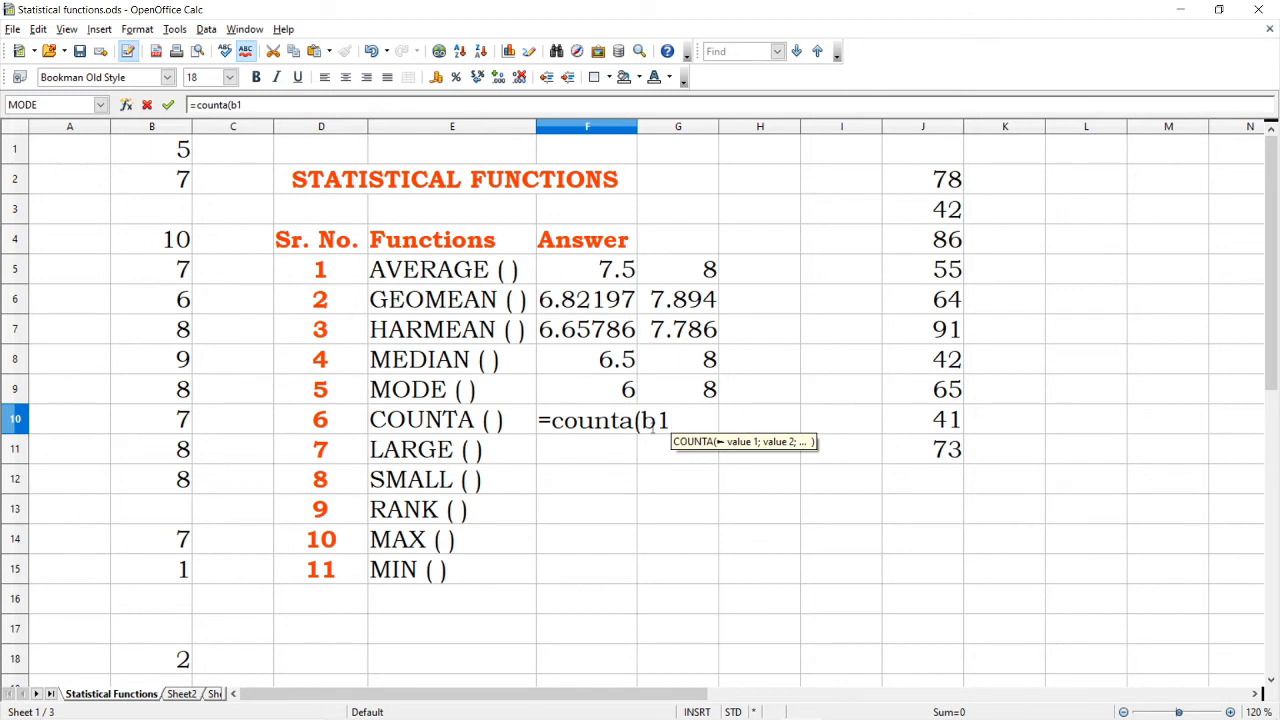
text(:b19)
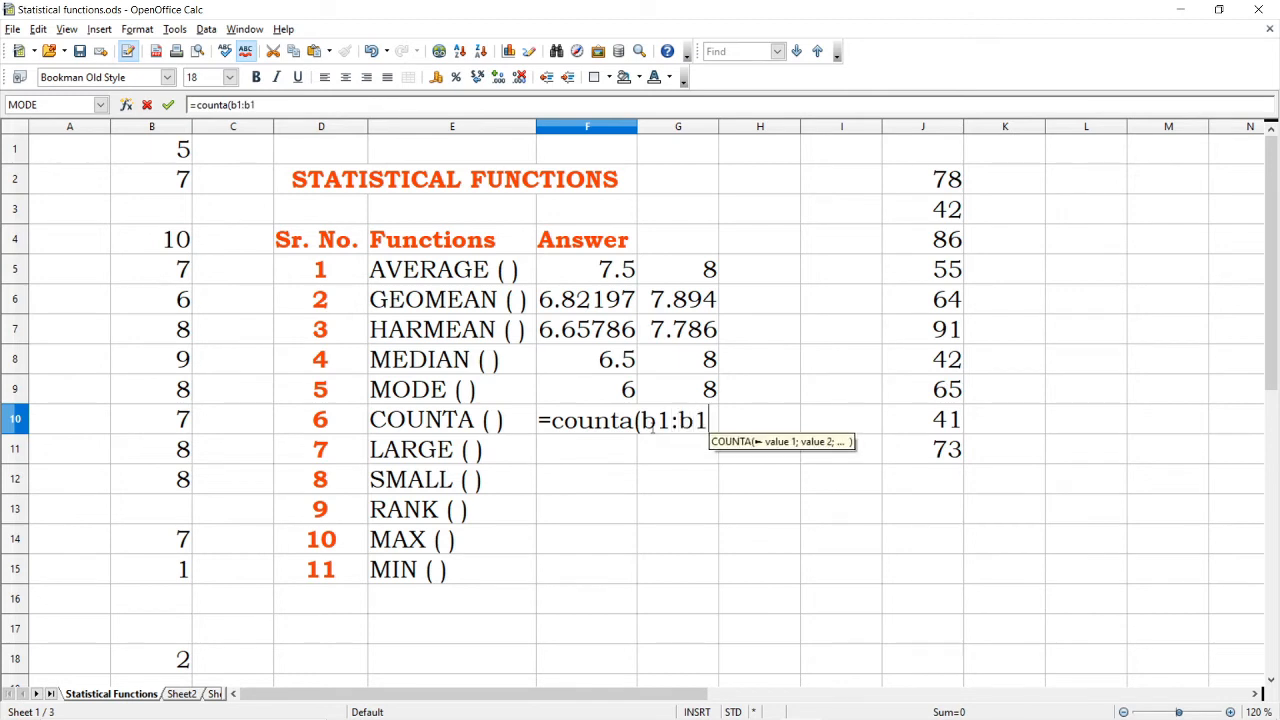
key(BackSpace)
text(9)
key(BackSpace)
text(8)
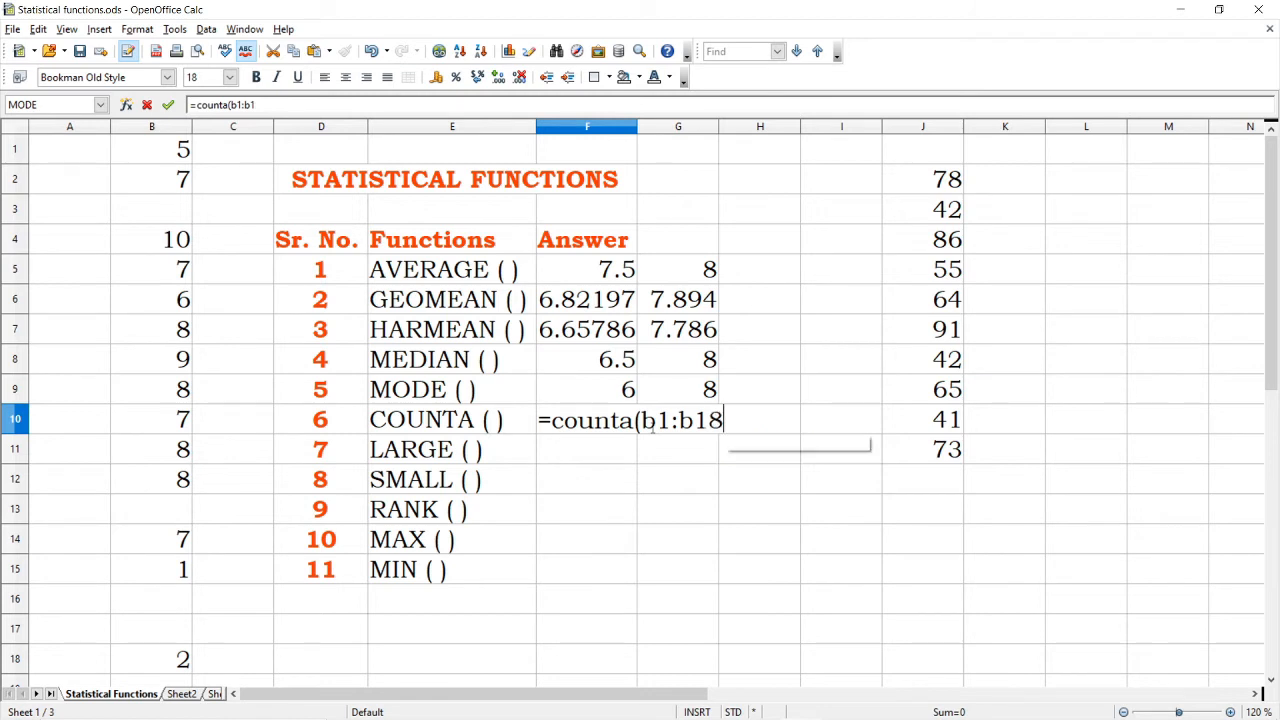
text())
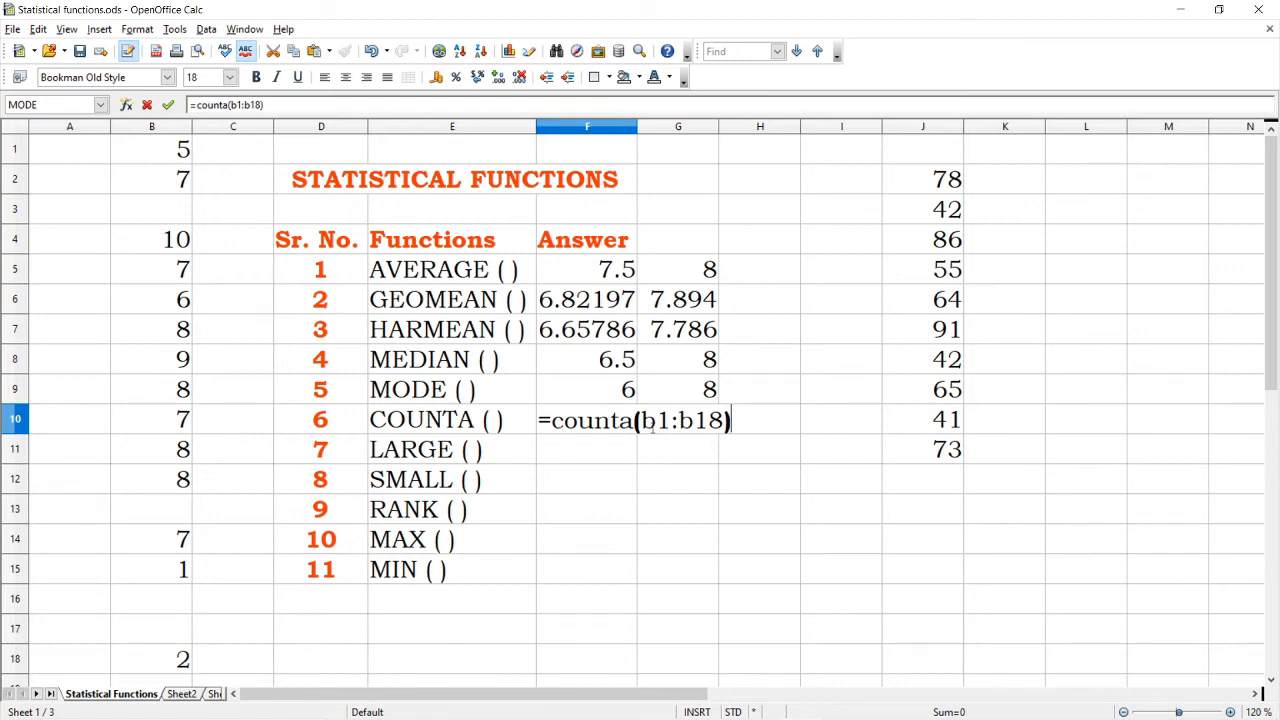
key(Return)
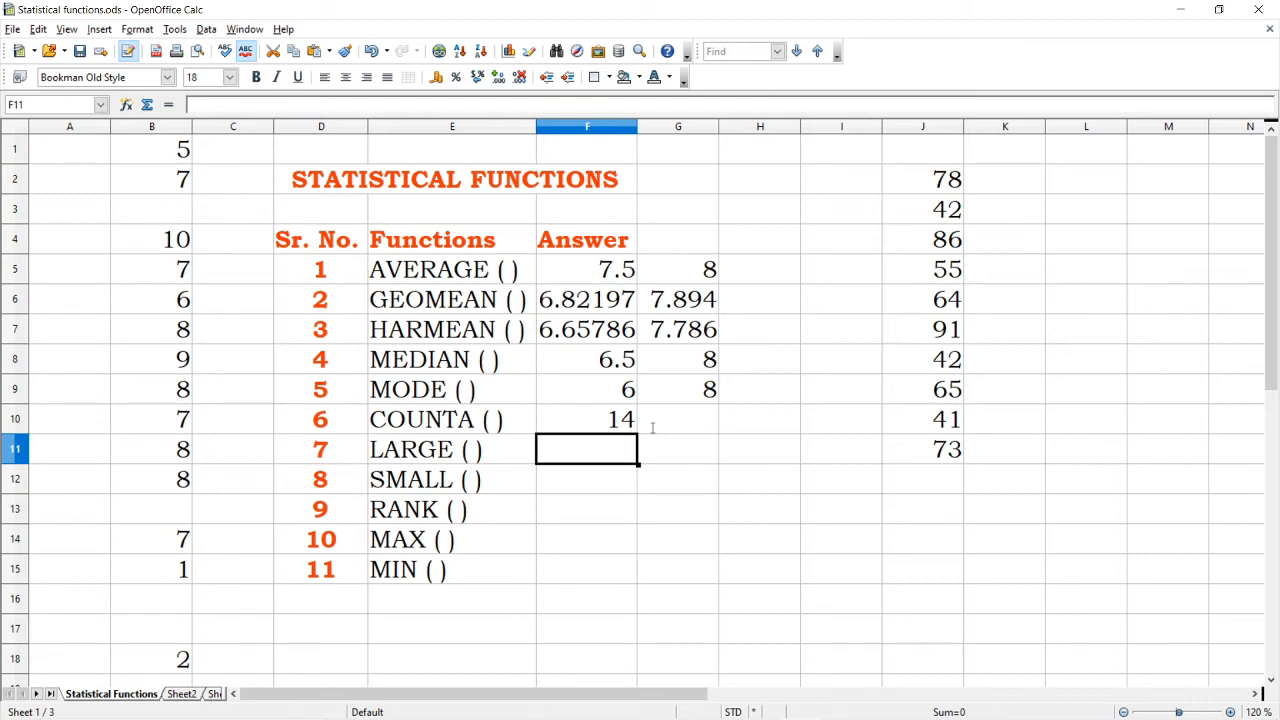
- Count the numeric cells of the column J range in G10 with the formula =count(j2:j11)
click(652, 427)
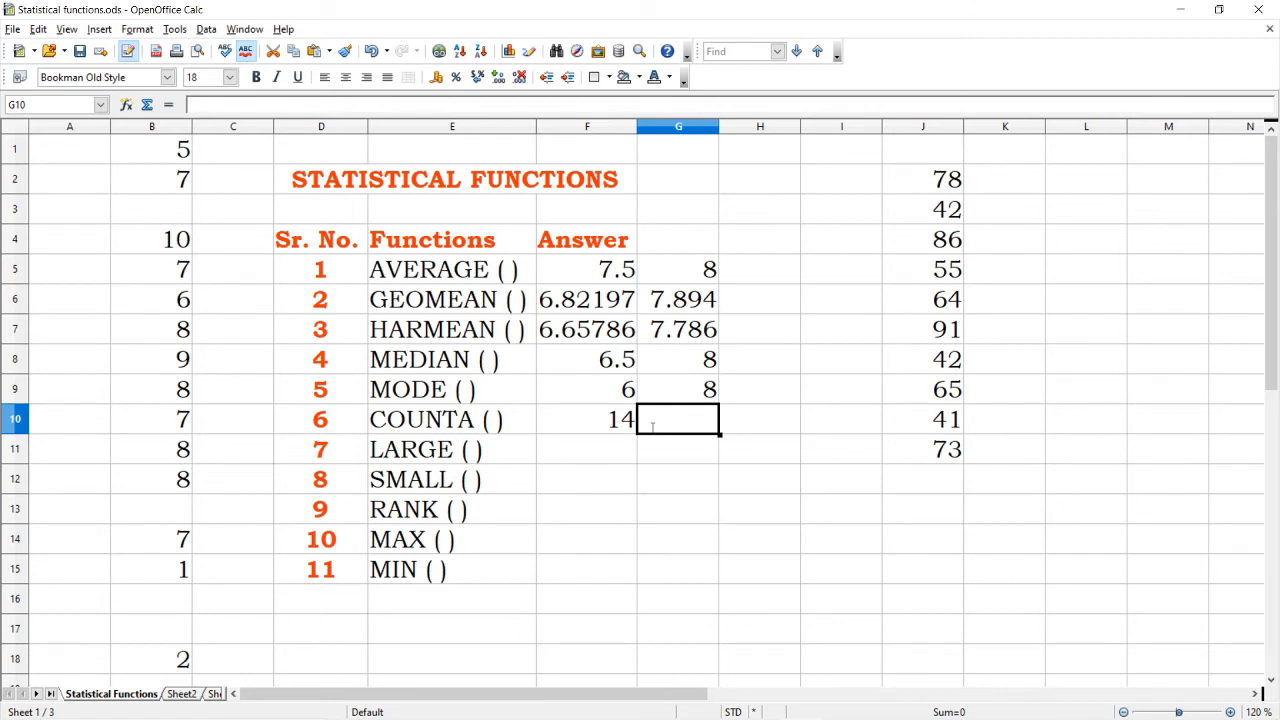
text(=)
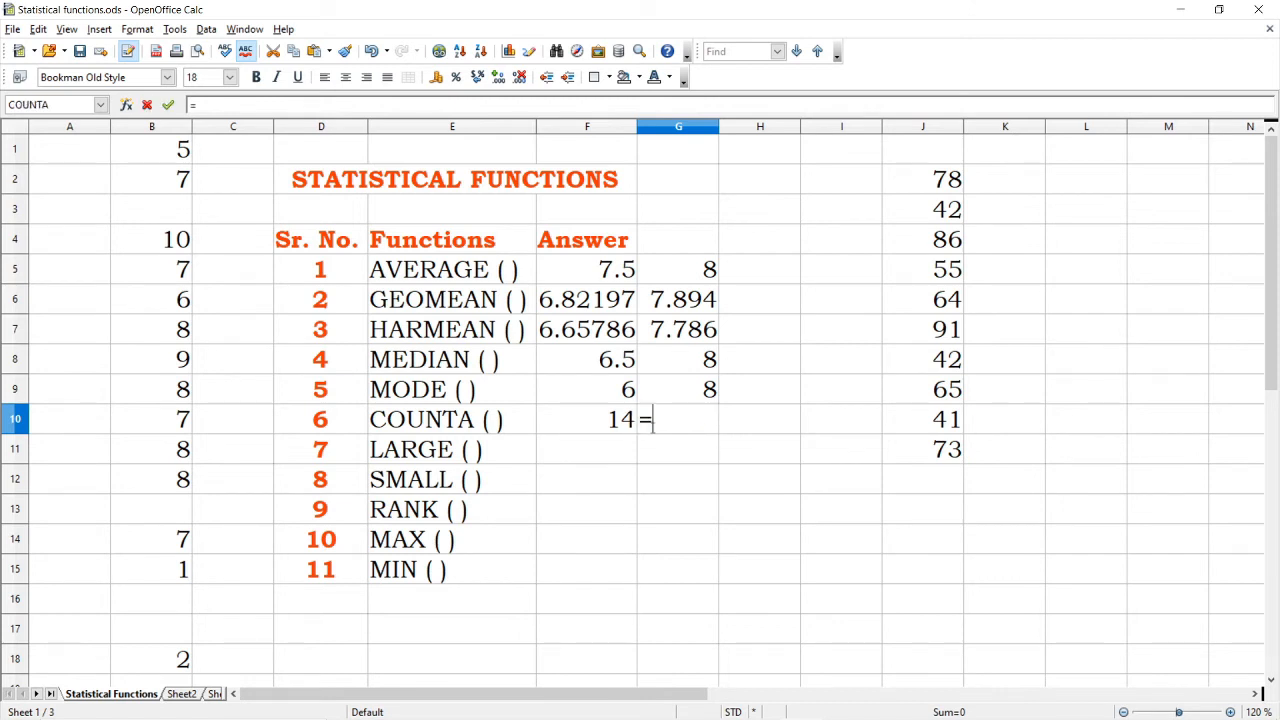
text(count()
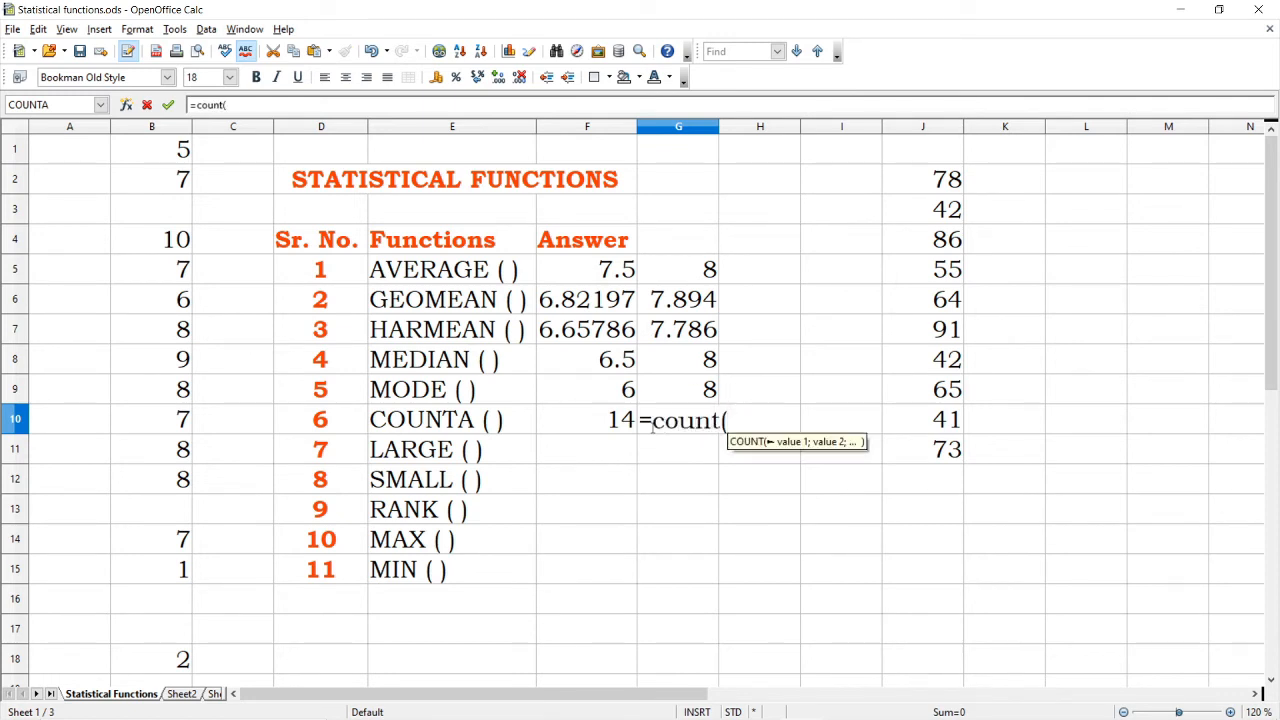
text(j2)
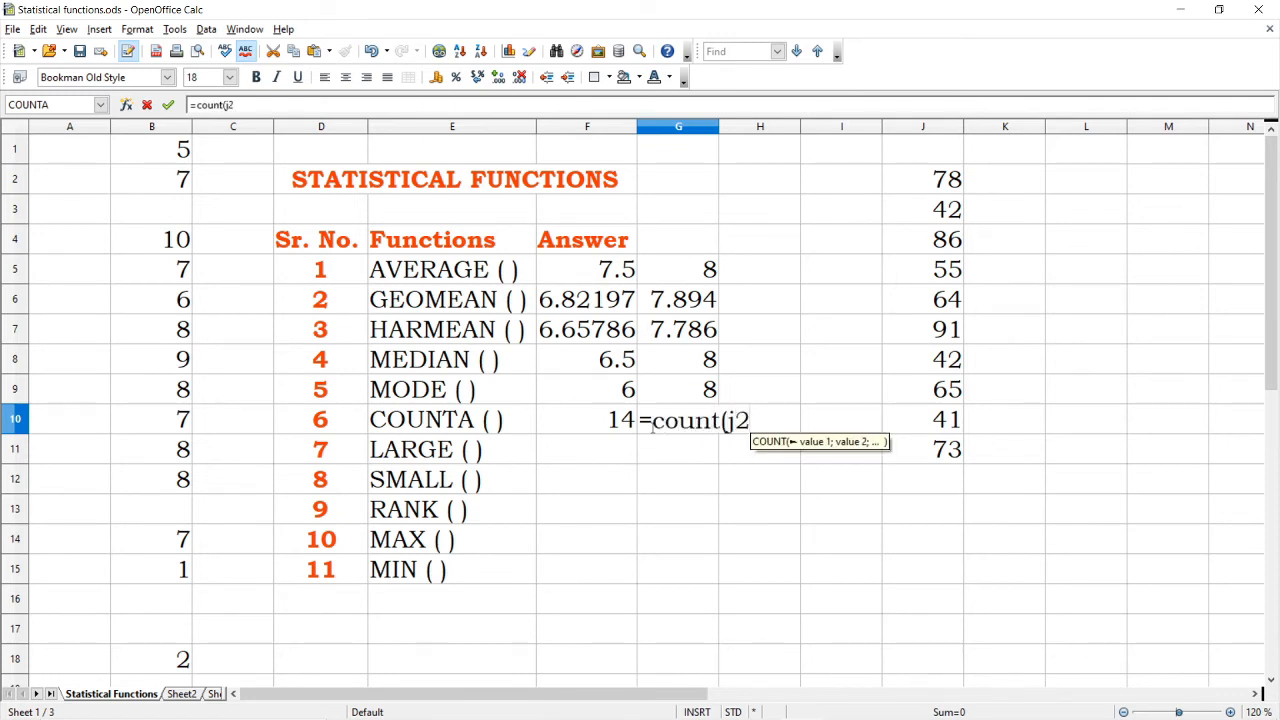
text(:j)
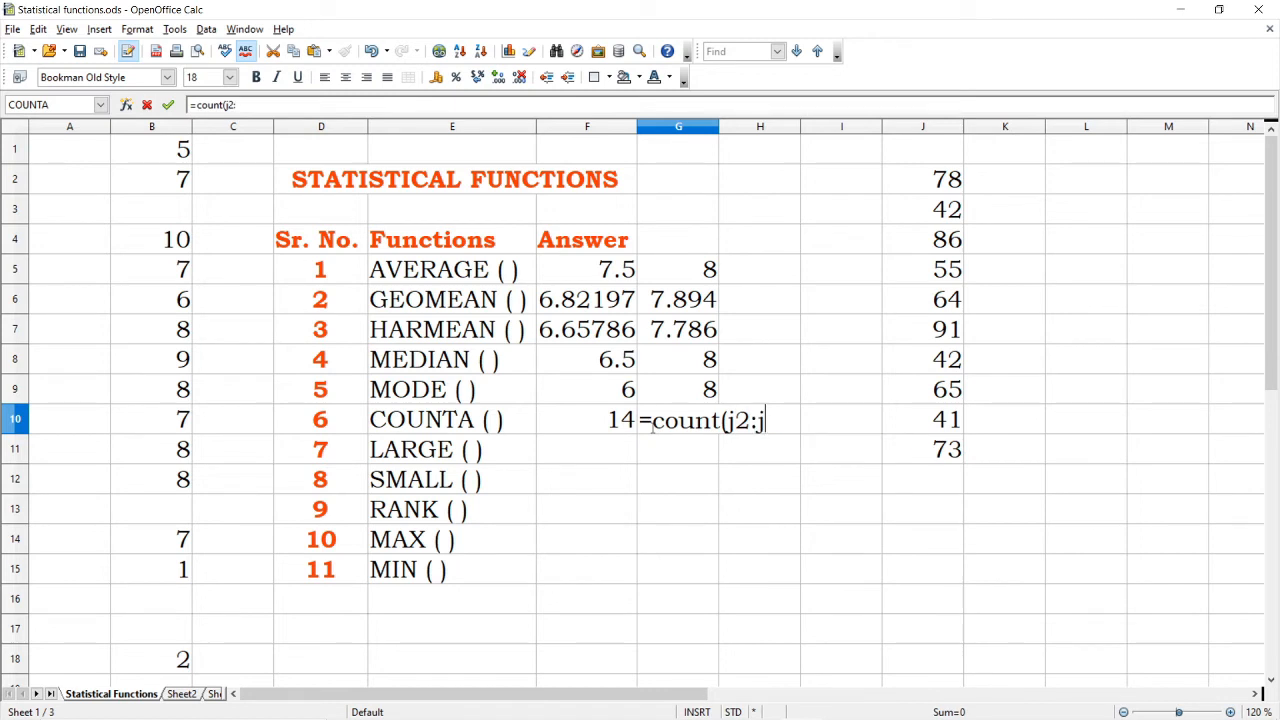
text(11)
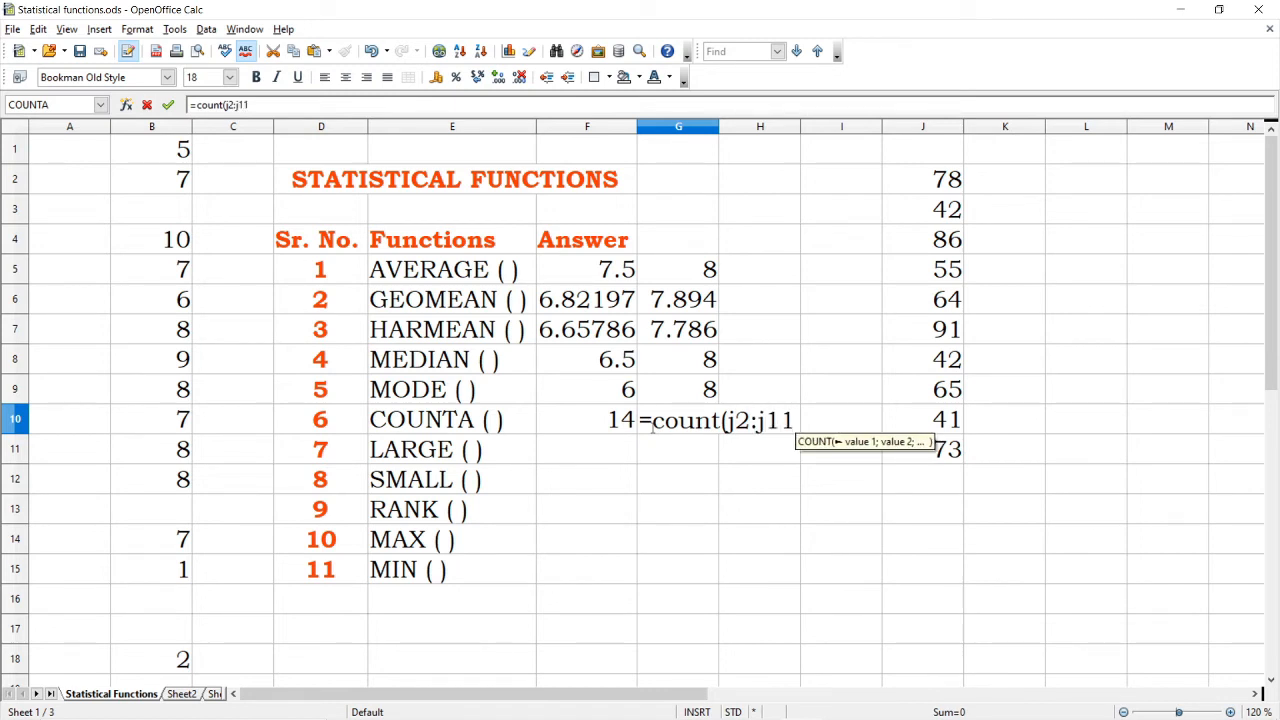
text())
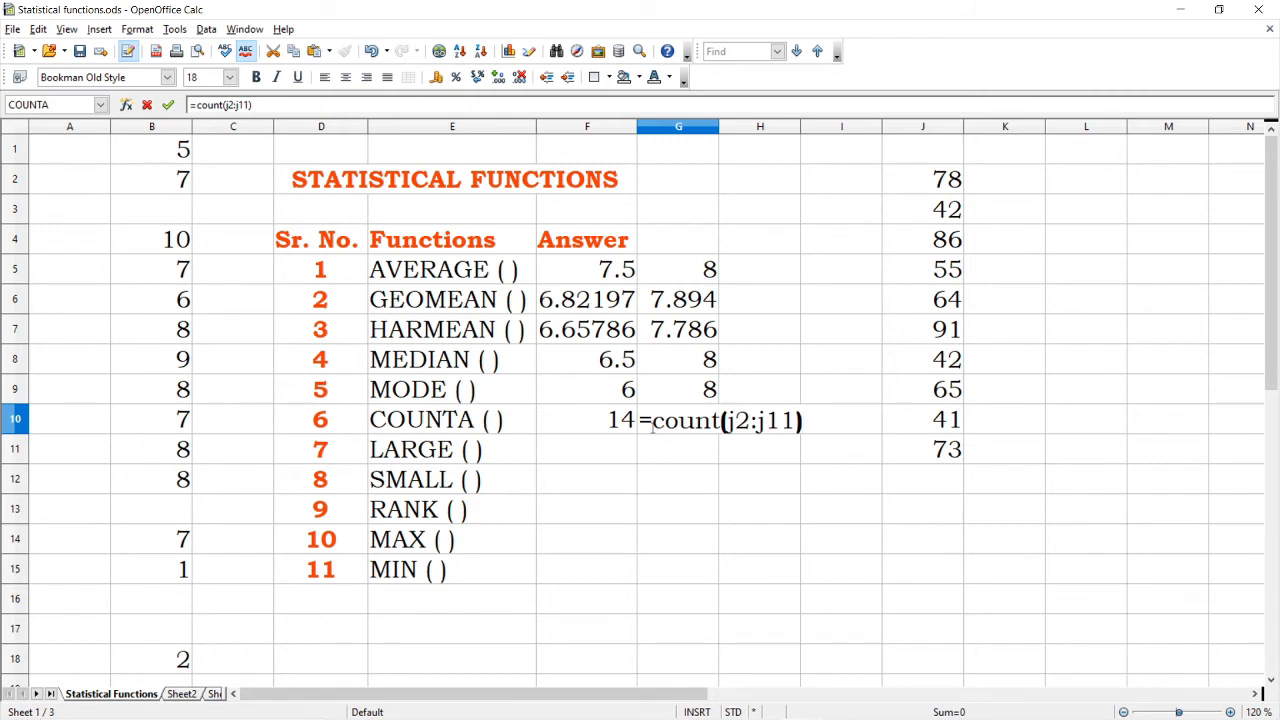
key(Return)
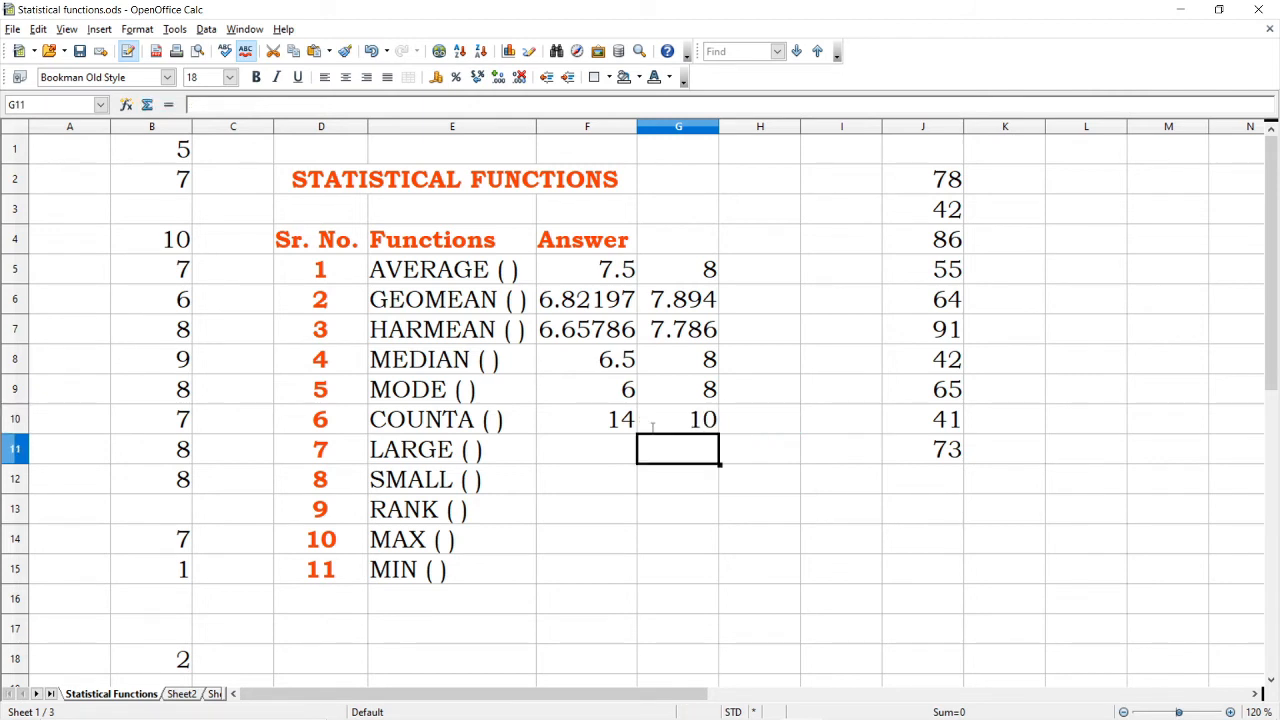
- Enter the values 10, 7, 6, 8, 6 and 5 down column M in cells M6 to M11
click(589, 462)
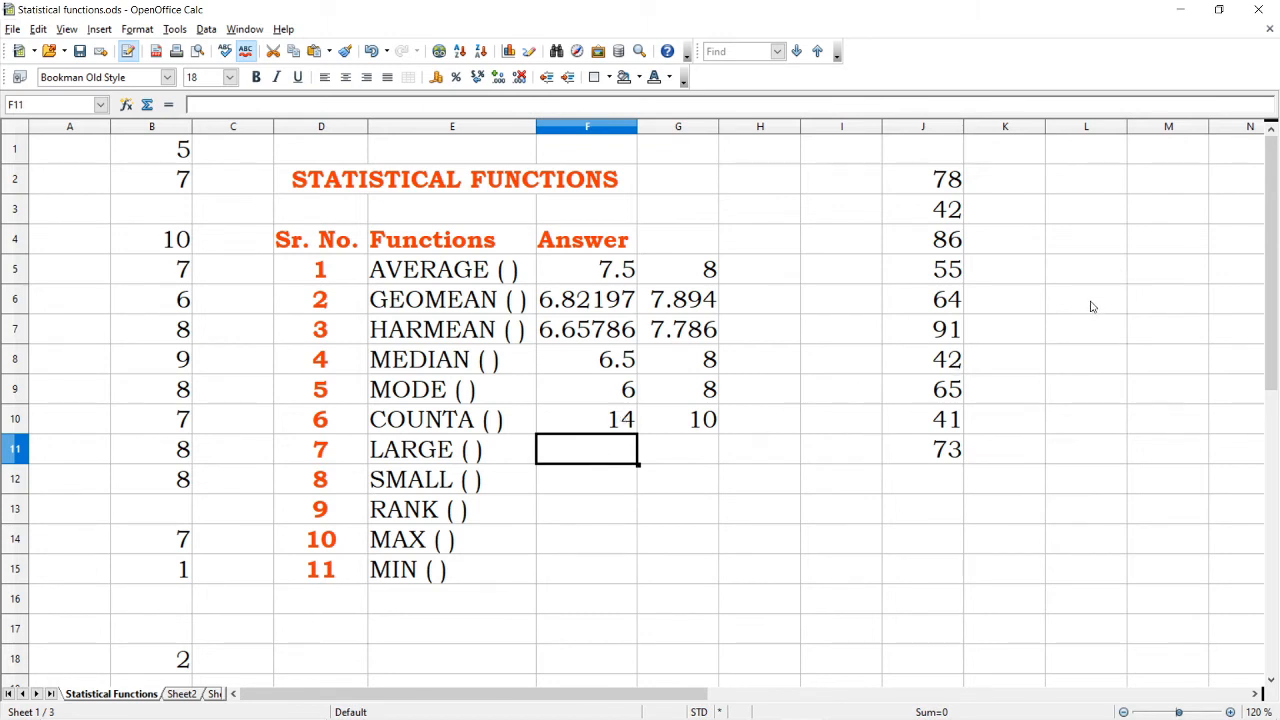
click(1139, 302)
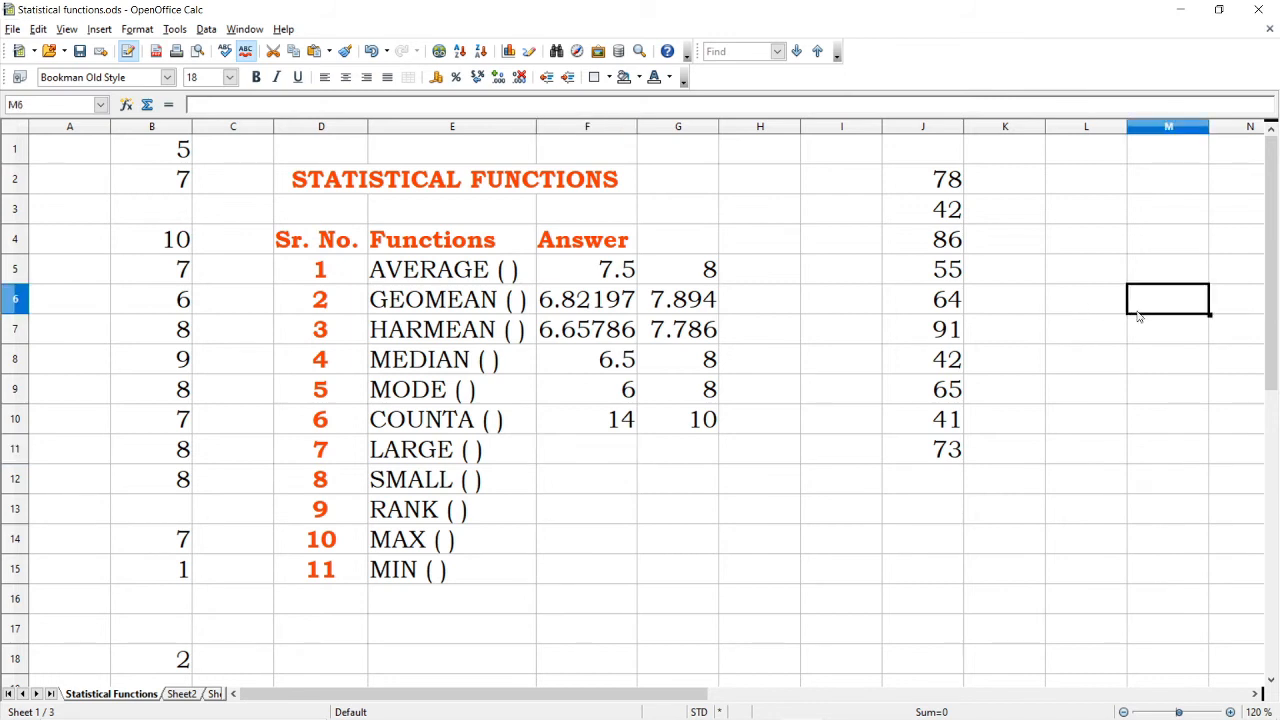
text(10)
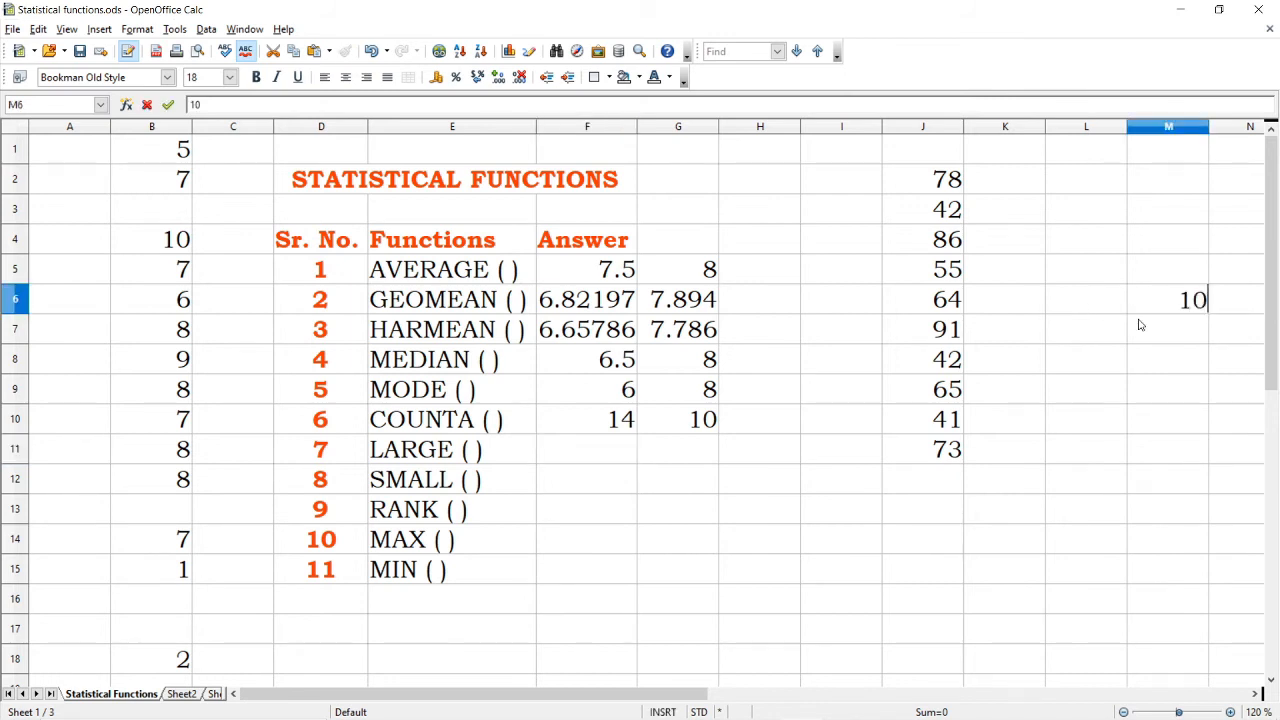
key(Return)
text(7)
key(Return)
text(6)
key(Return)
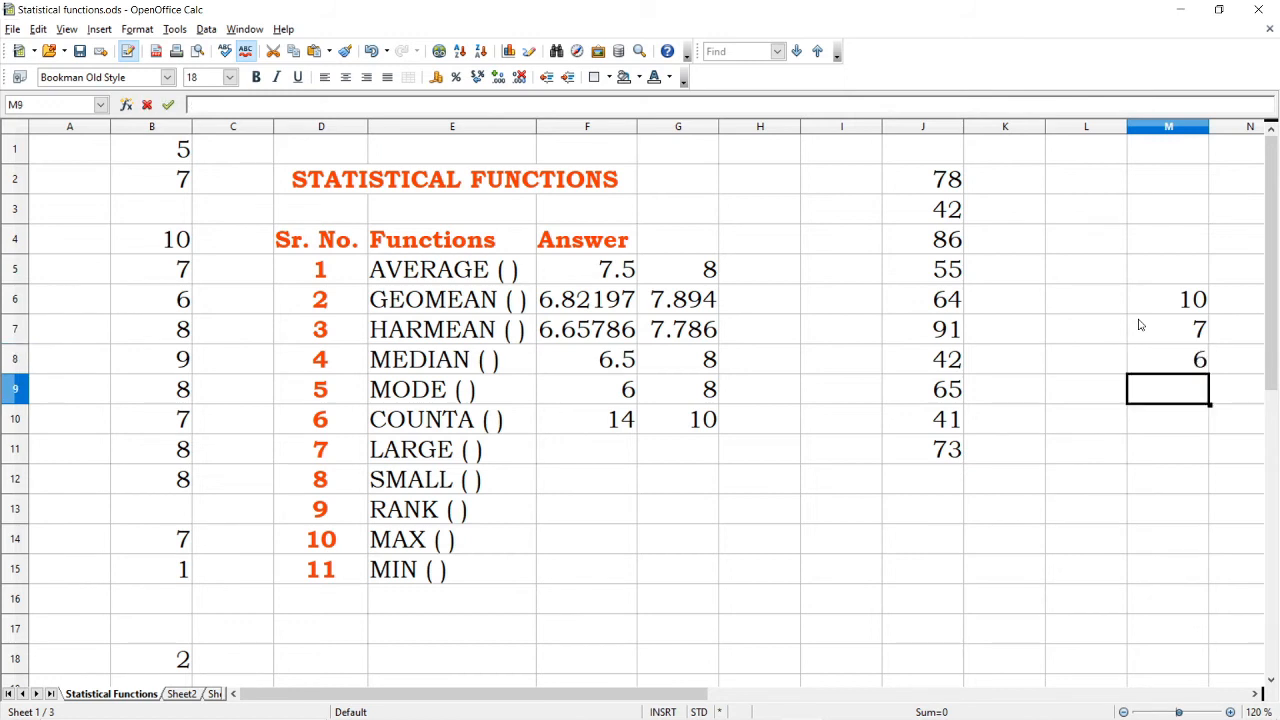
text(8)
key(Return)
text(6)
key(Return)
text(5)
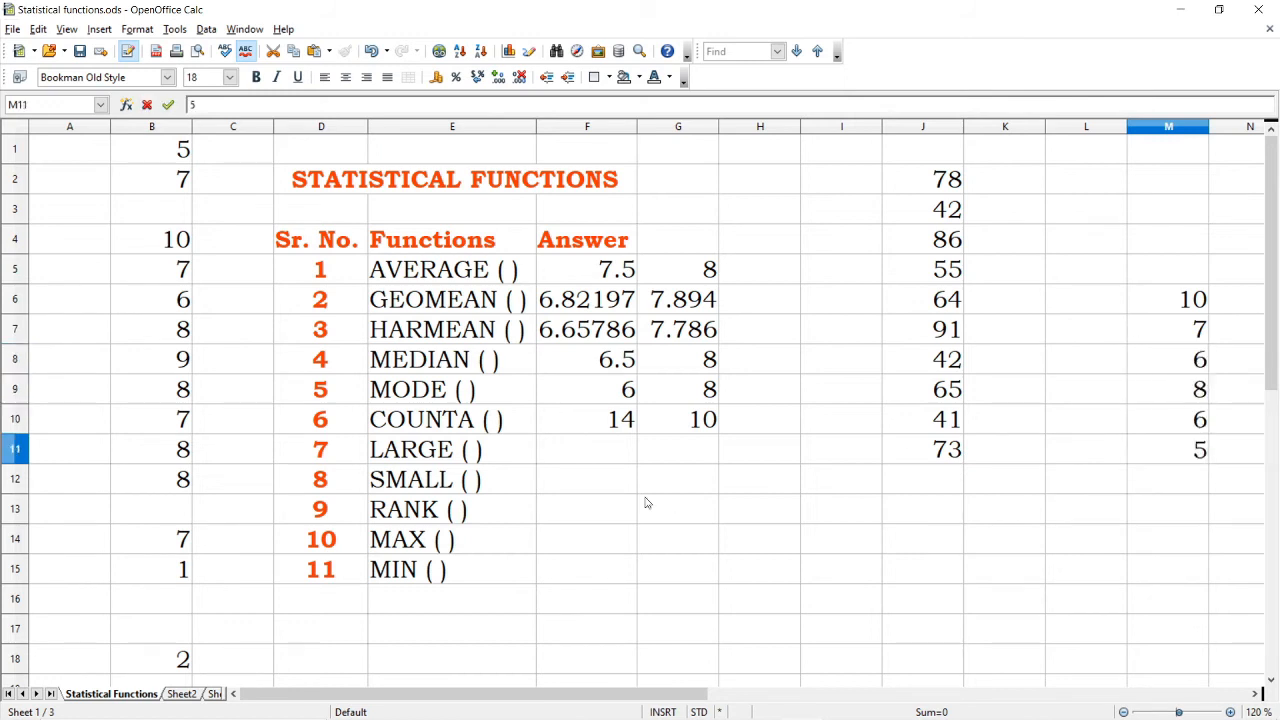
- Find the third-largest value of the column M range in F11 with the formula =large(m6:m11;3)
click(588, 445)
text(=)
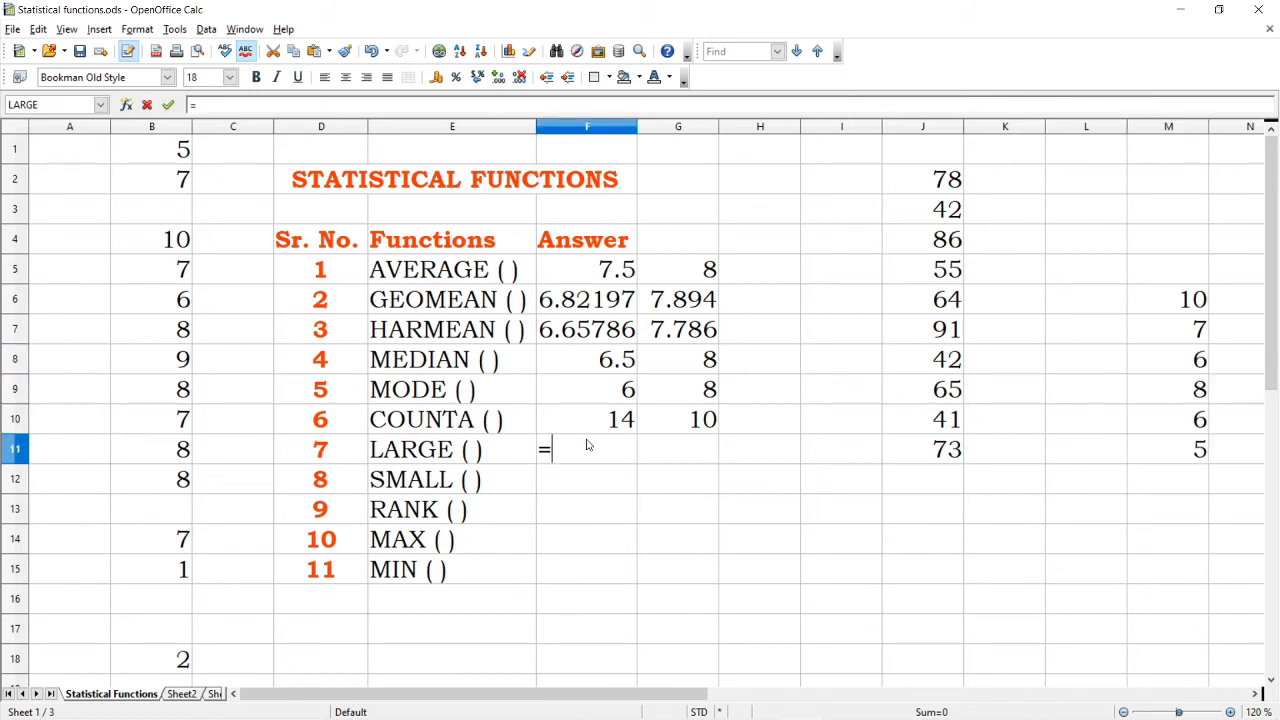
text(large()
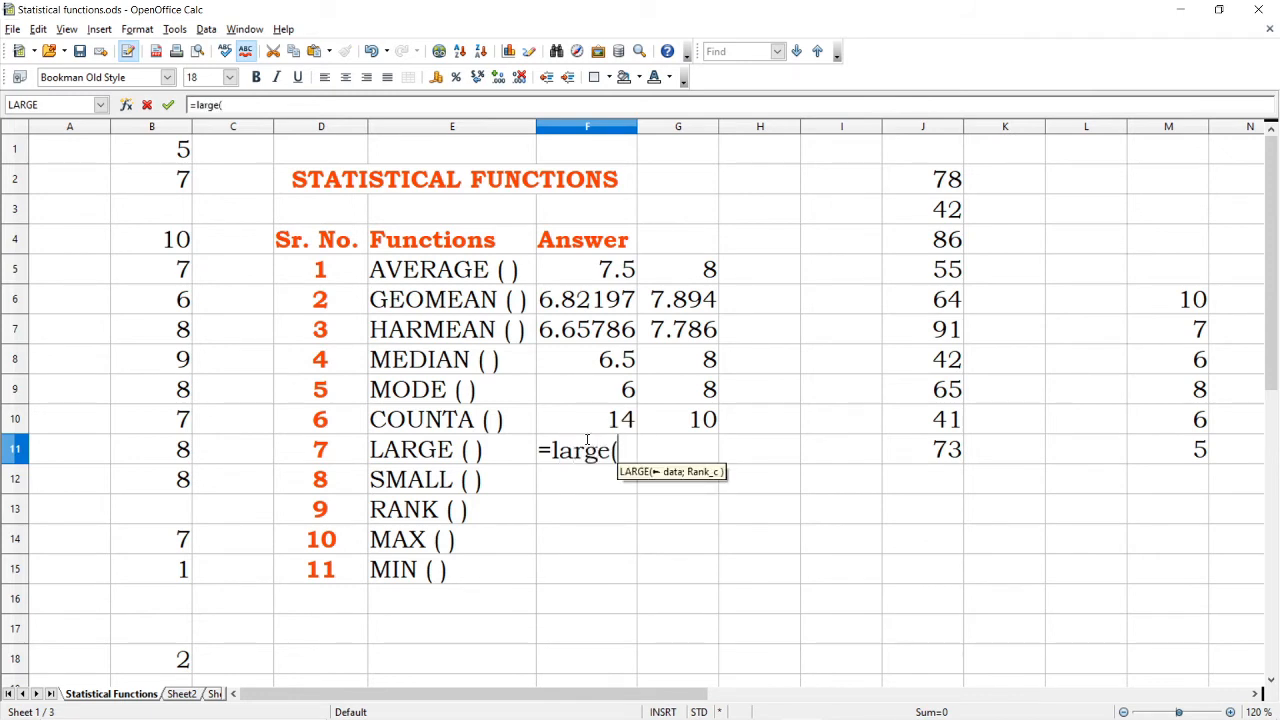
text(m6:)
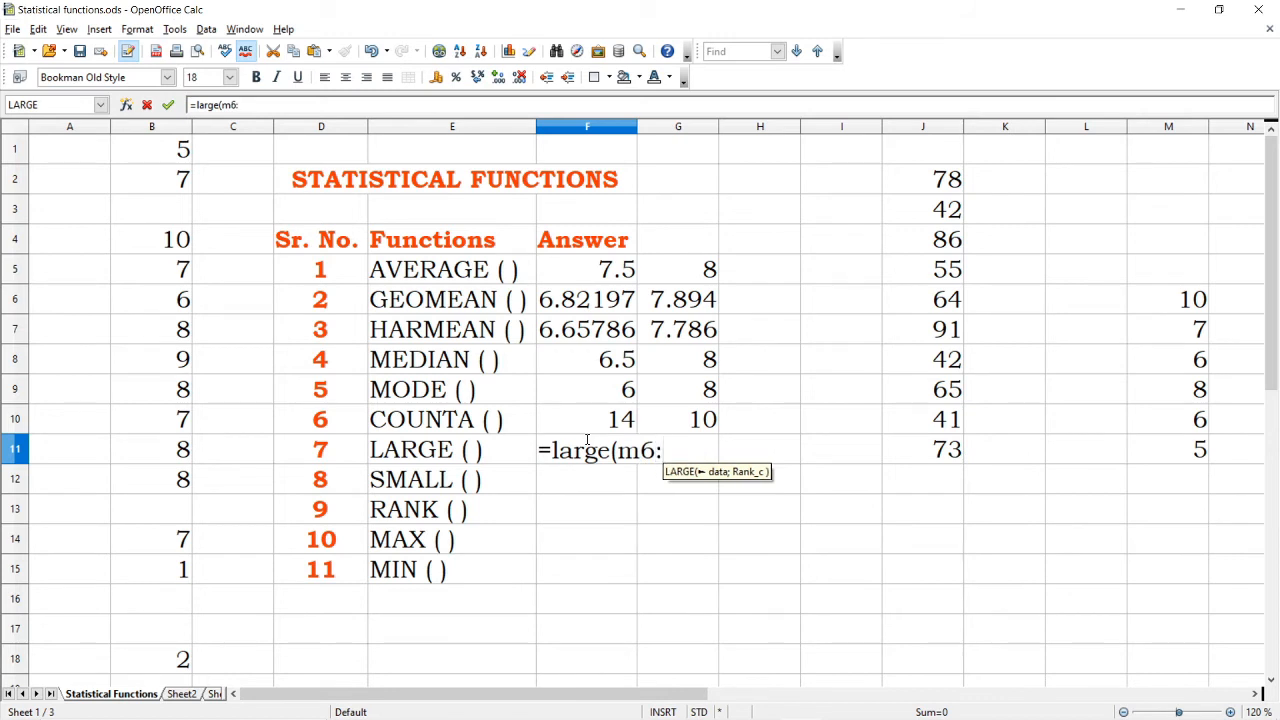
text(m11;)
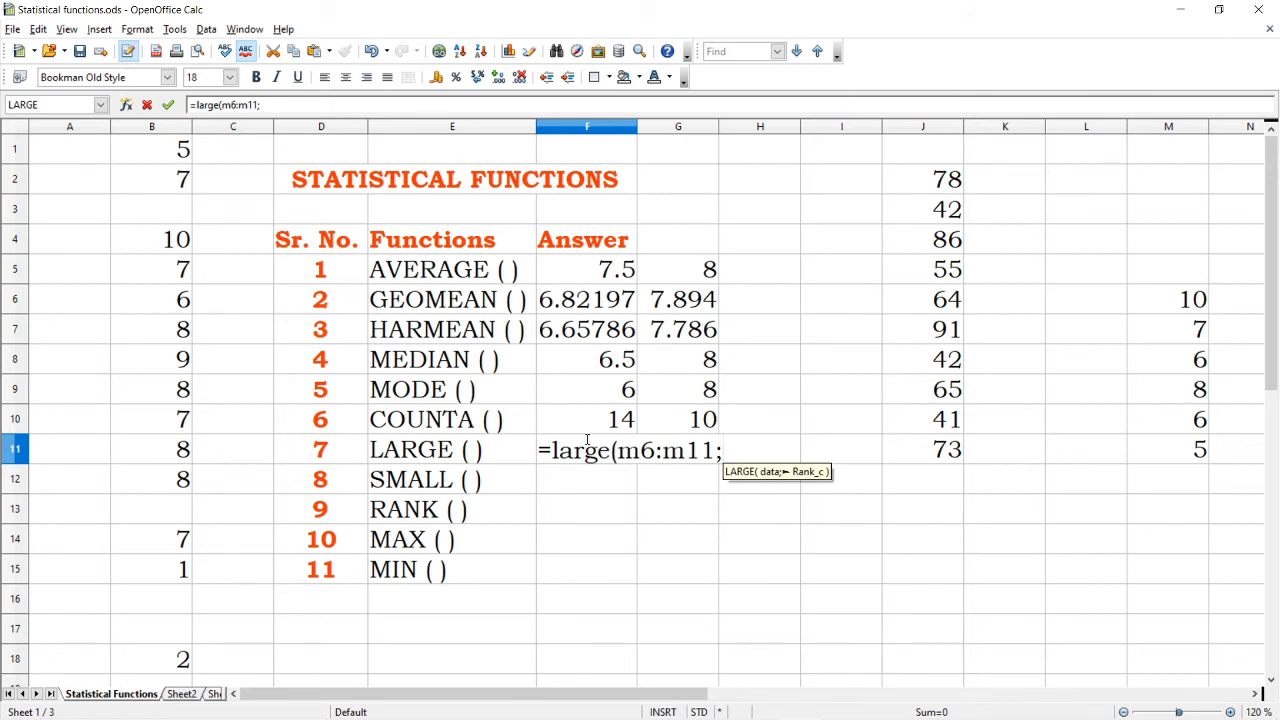
text(3)
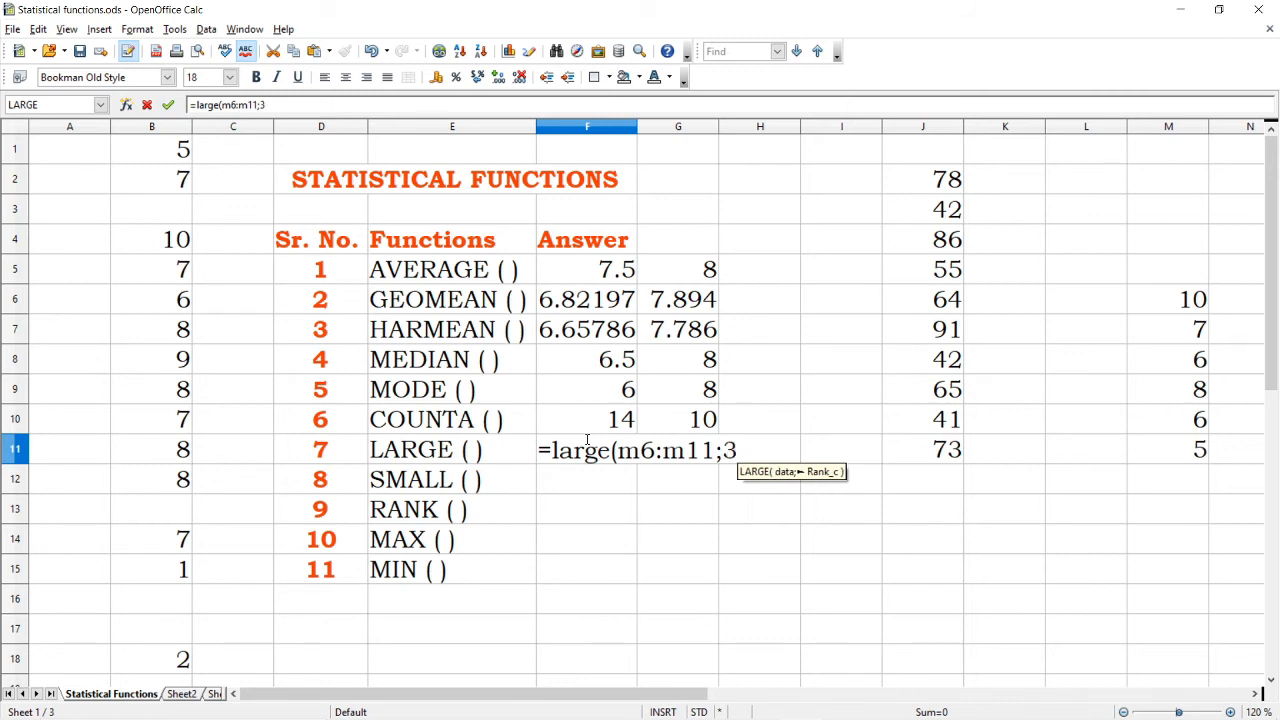
text())
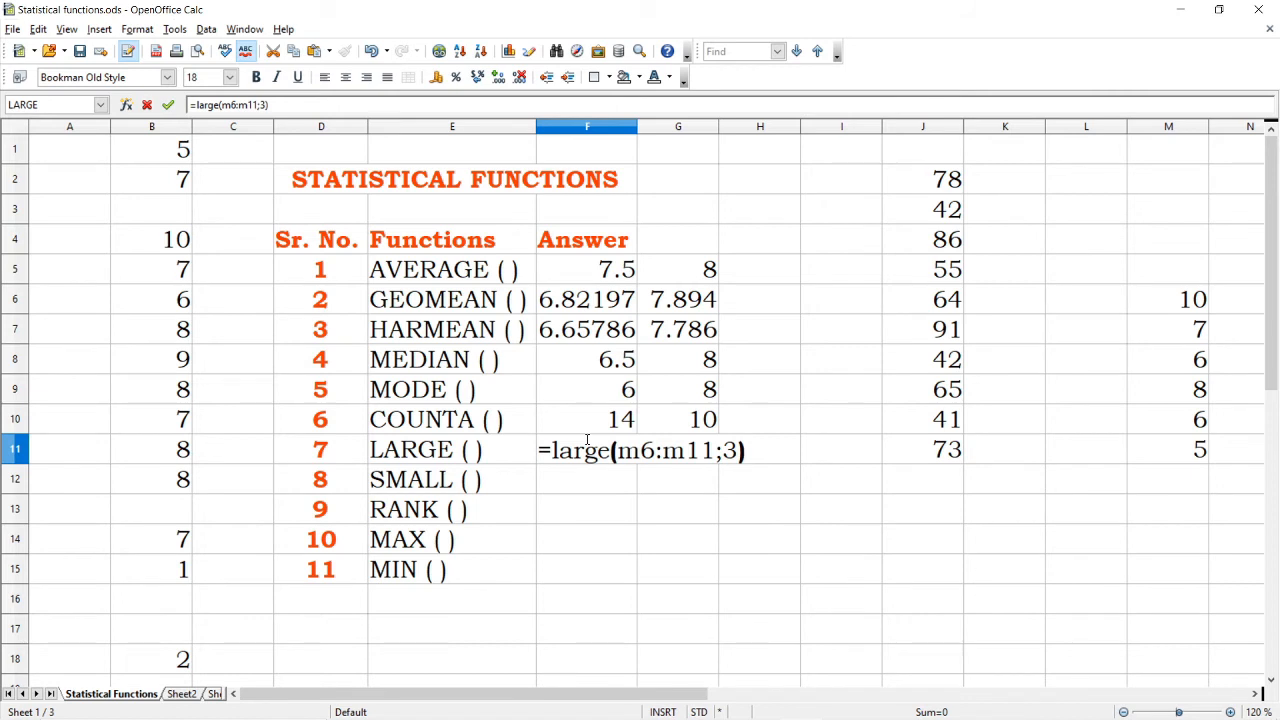
key(Return)
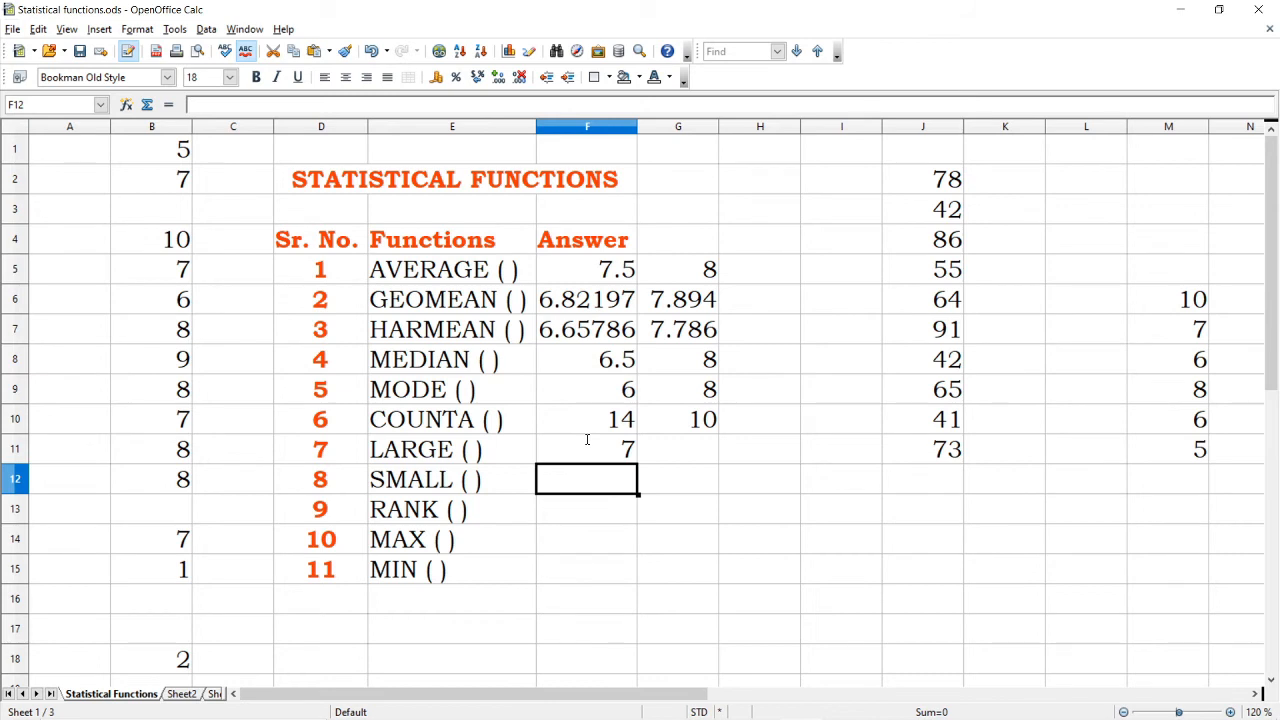
- Open the LARGE formula in F11 to examine its data range and rank argument, leaving it as it is
click(587, 440)
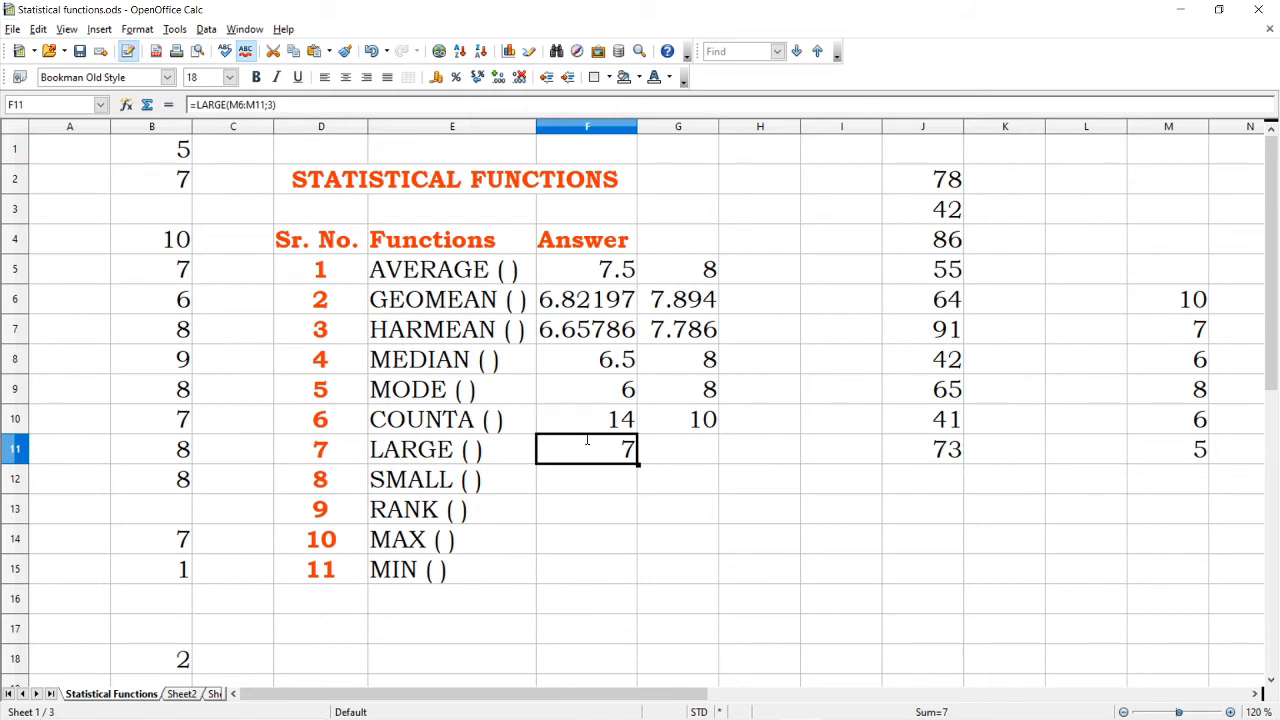
key(F2)
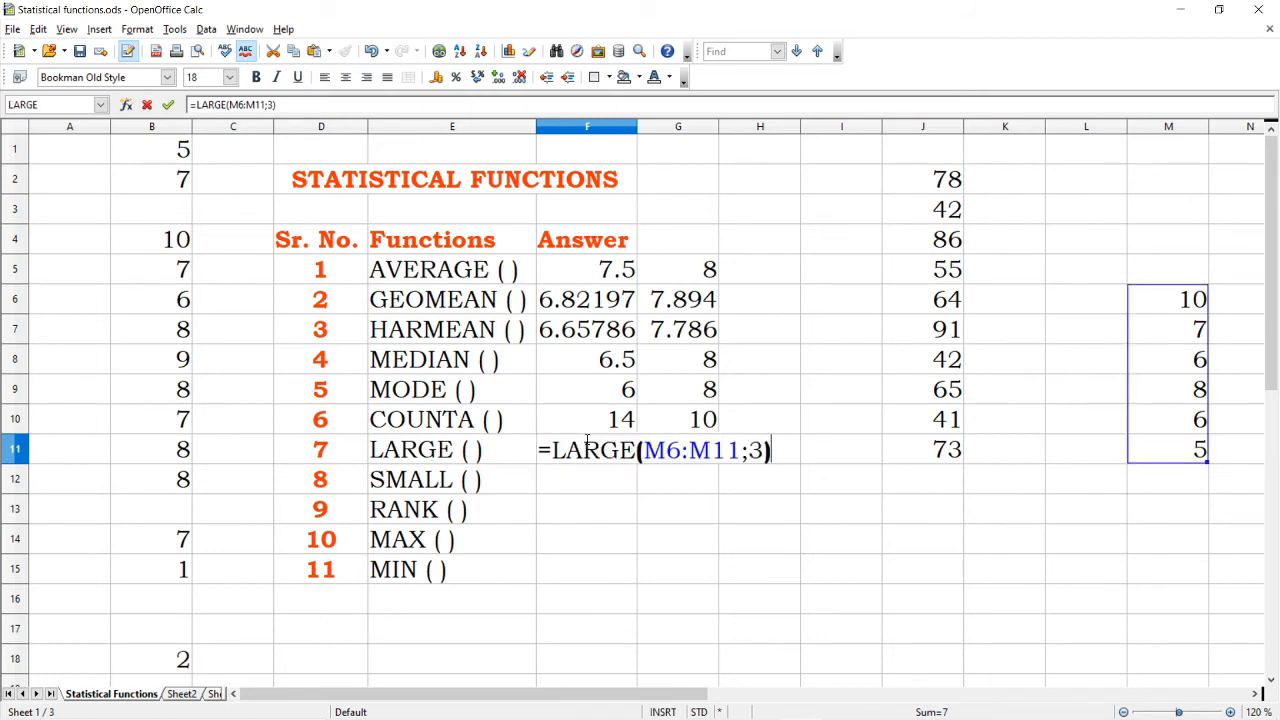
key(Return)
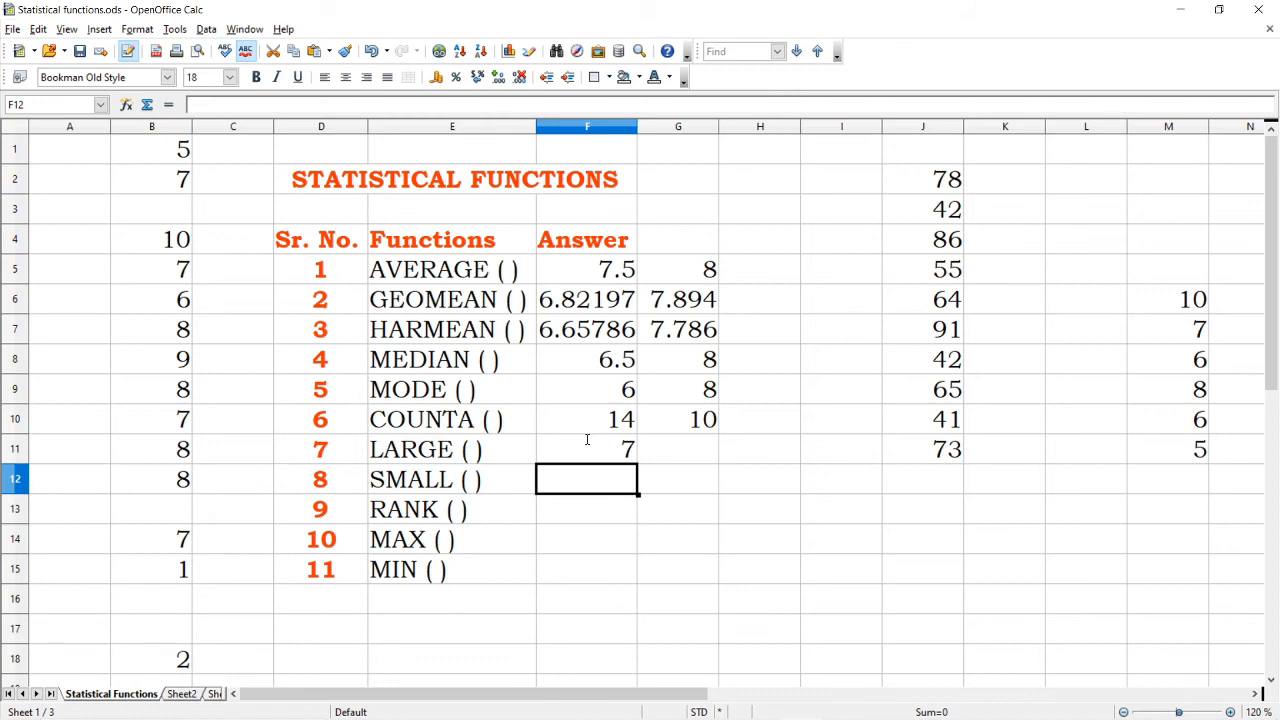
- Find the second-smallest value of the column M range in F12 with the formula =small(m6:m11;2)
text(=s)
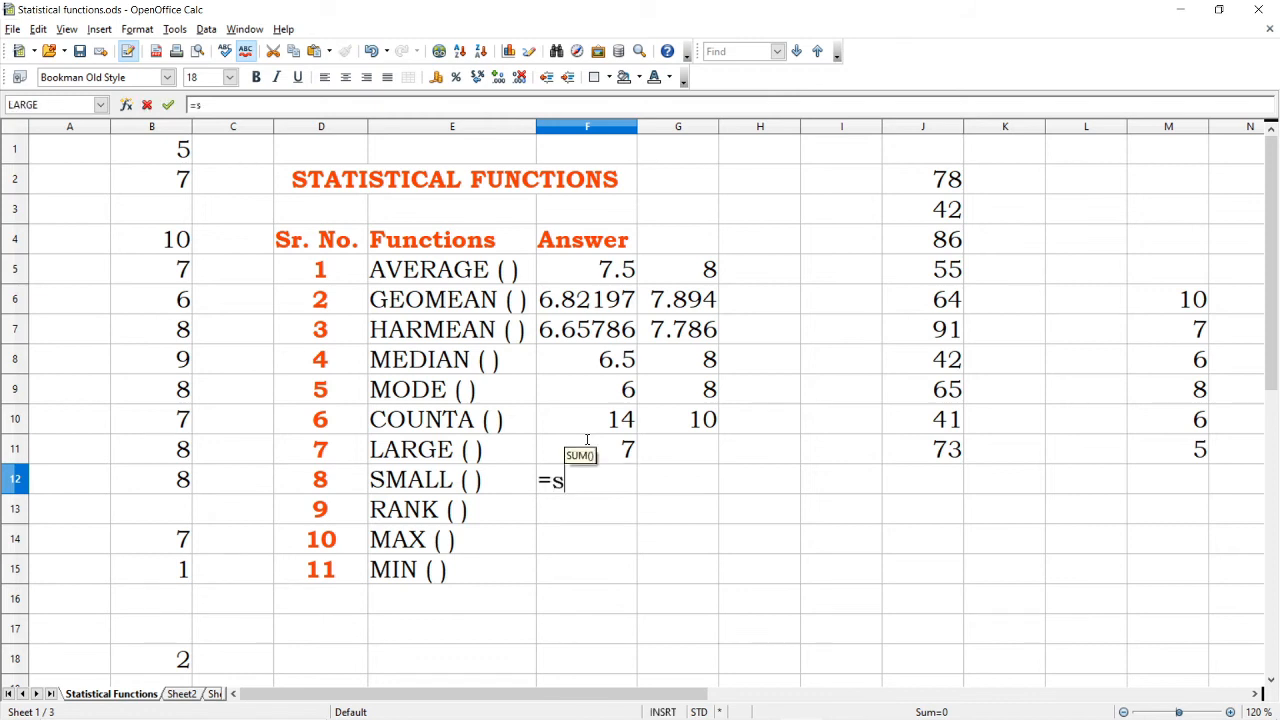
text(mall()
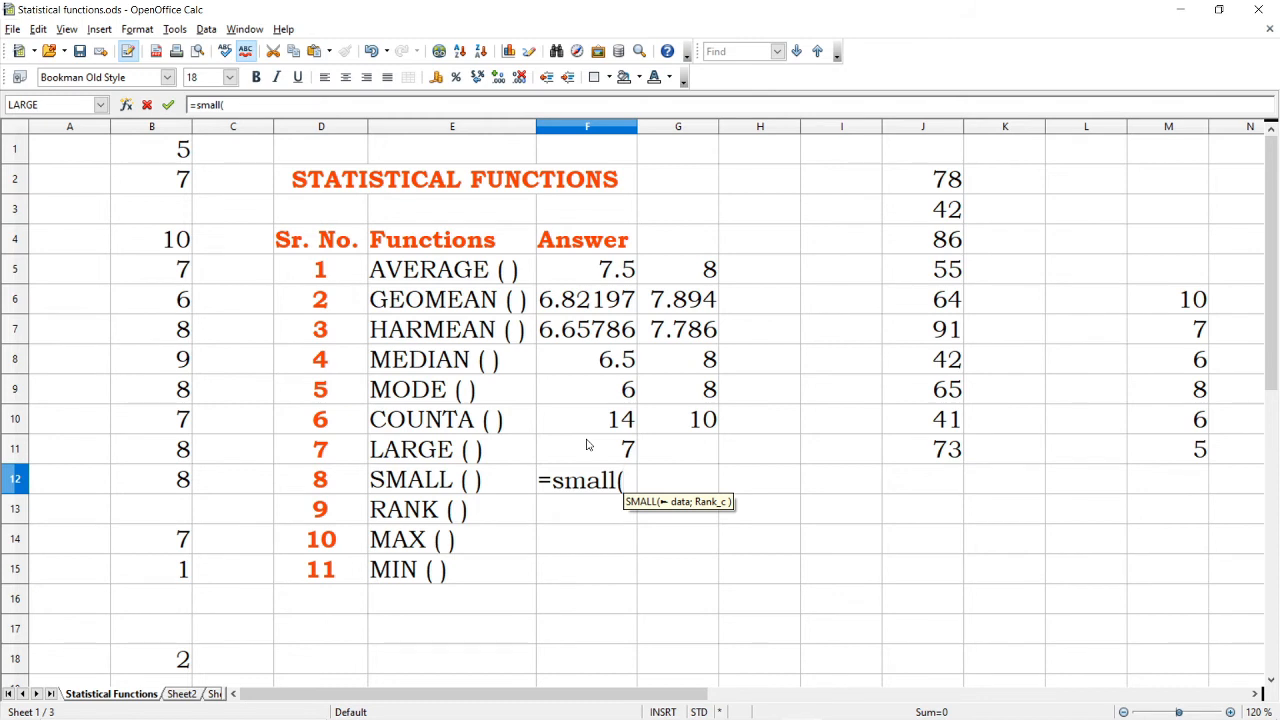
text(m6)
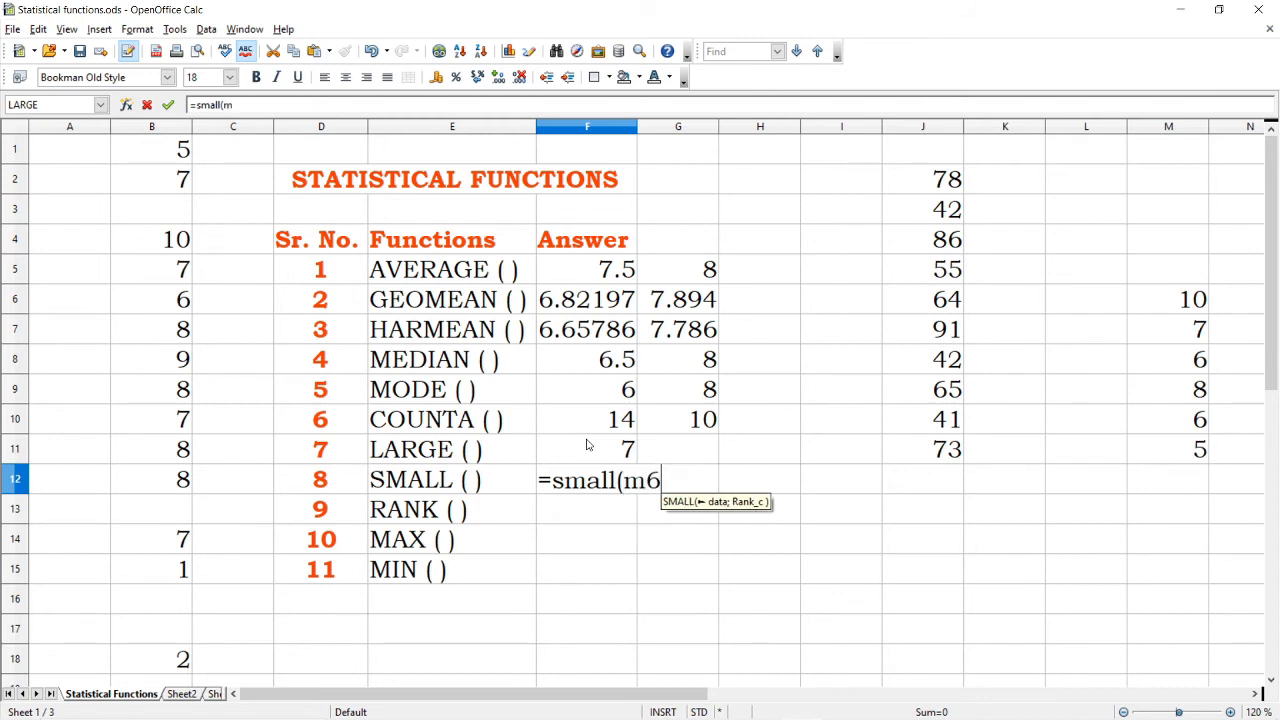
text(:m)
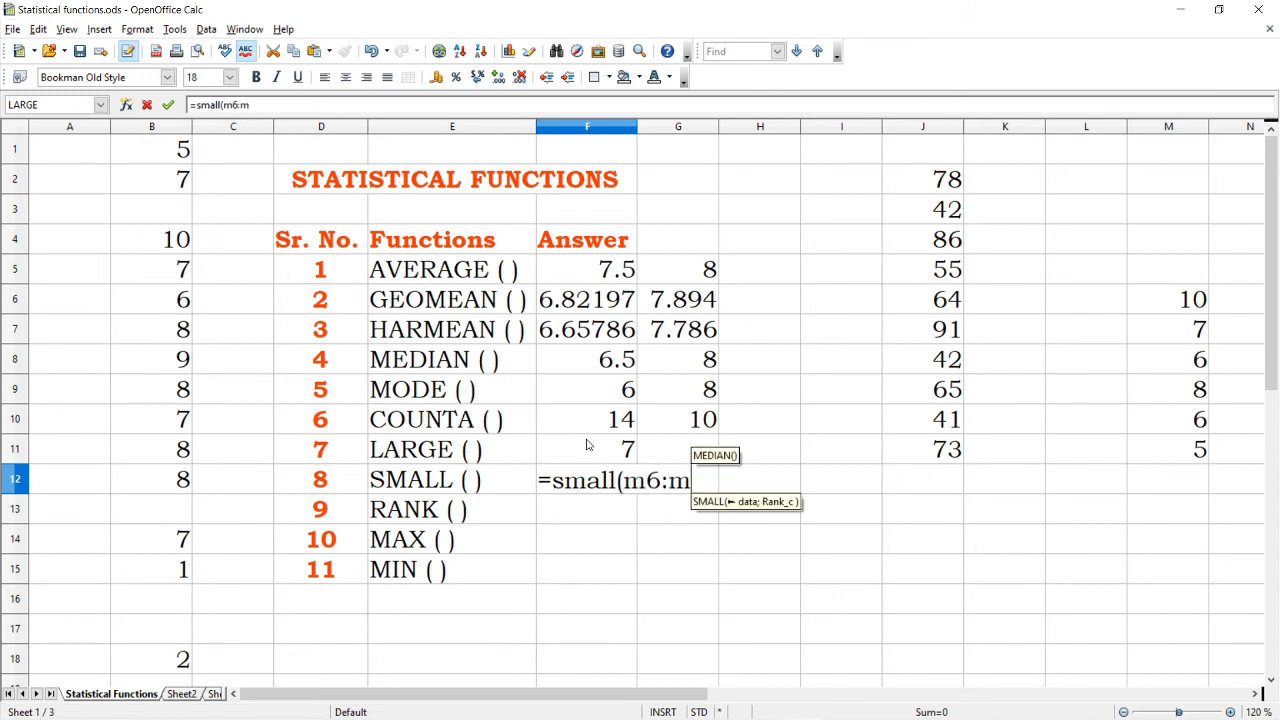
text(11)
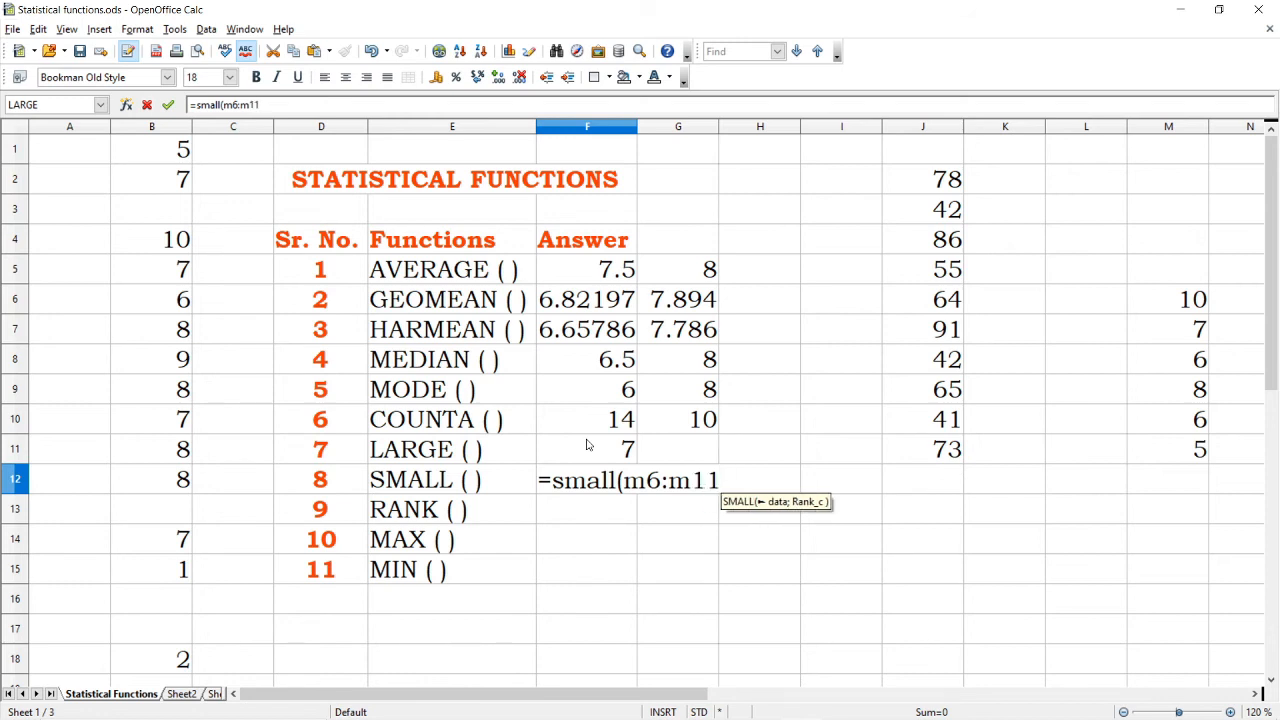
text(;)
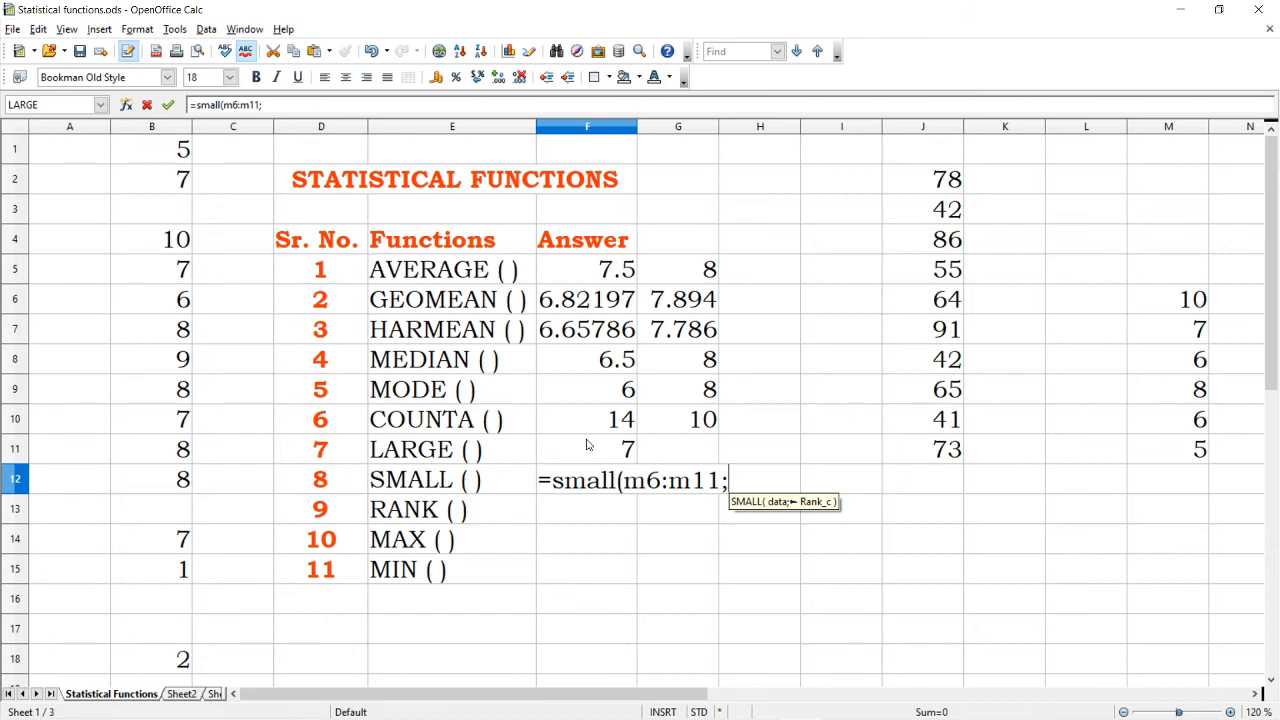
text(2)
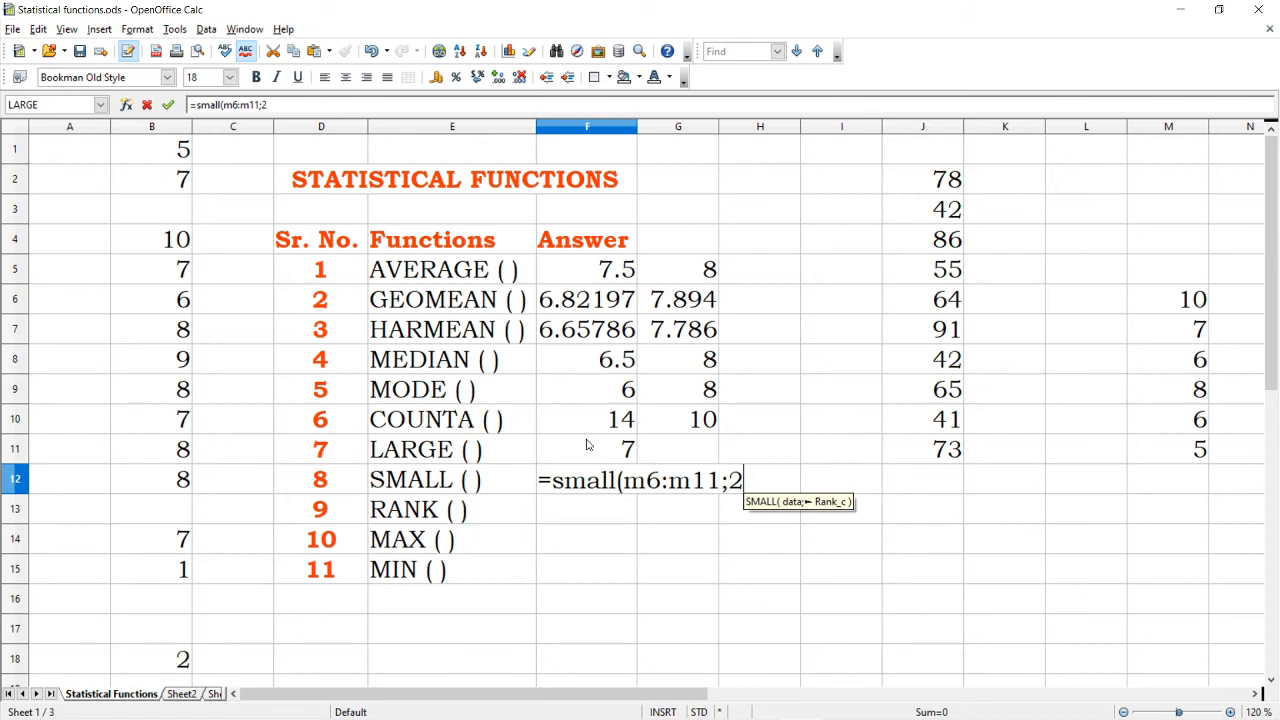
text())
key(Return)
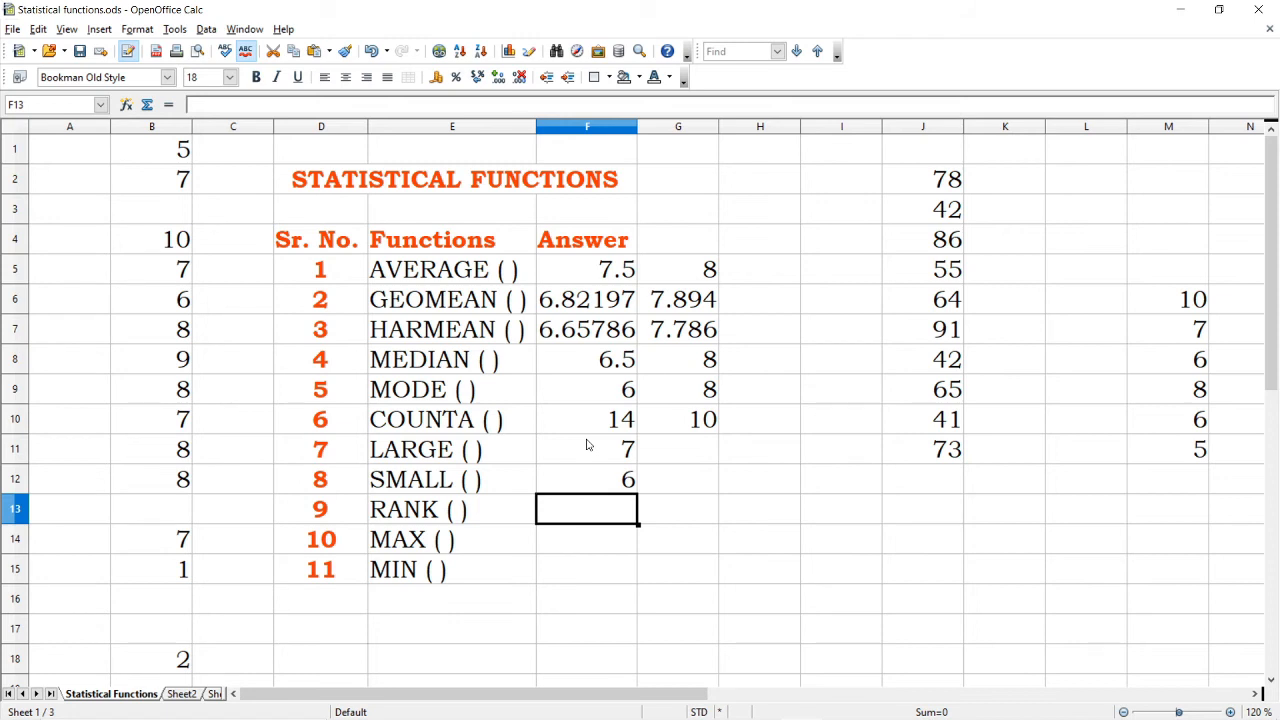
- Begin a RANK formula in cell F13, up to its opening parenthesis
text(=)
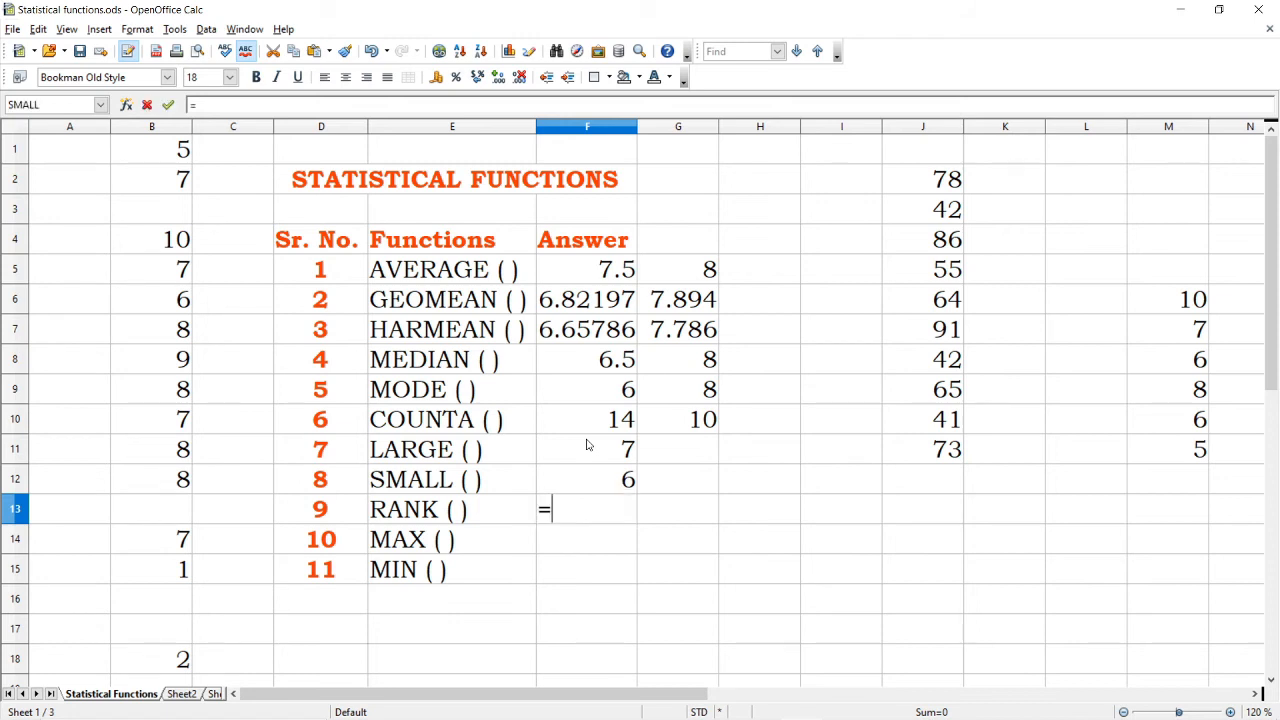
text(rank()
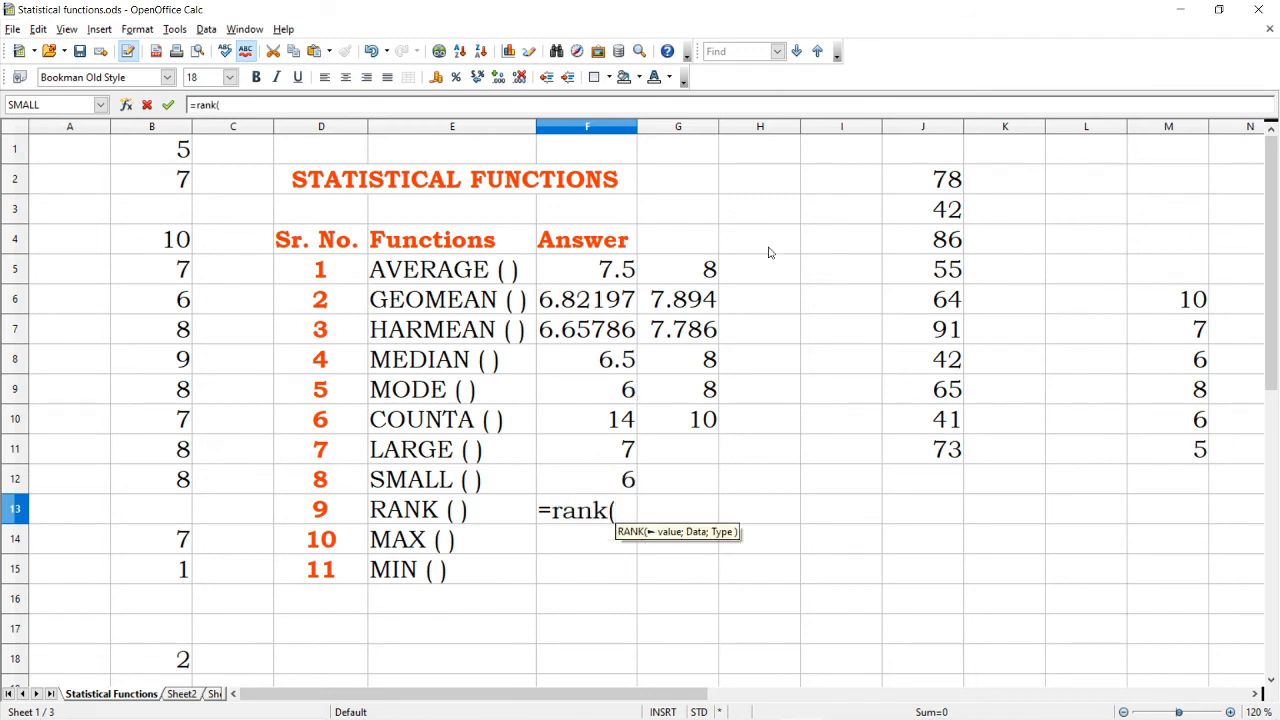
drag(930, 180, 930, 452)
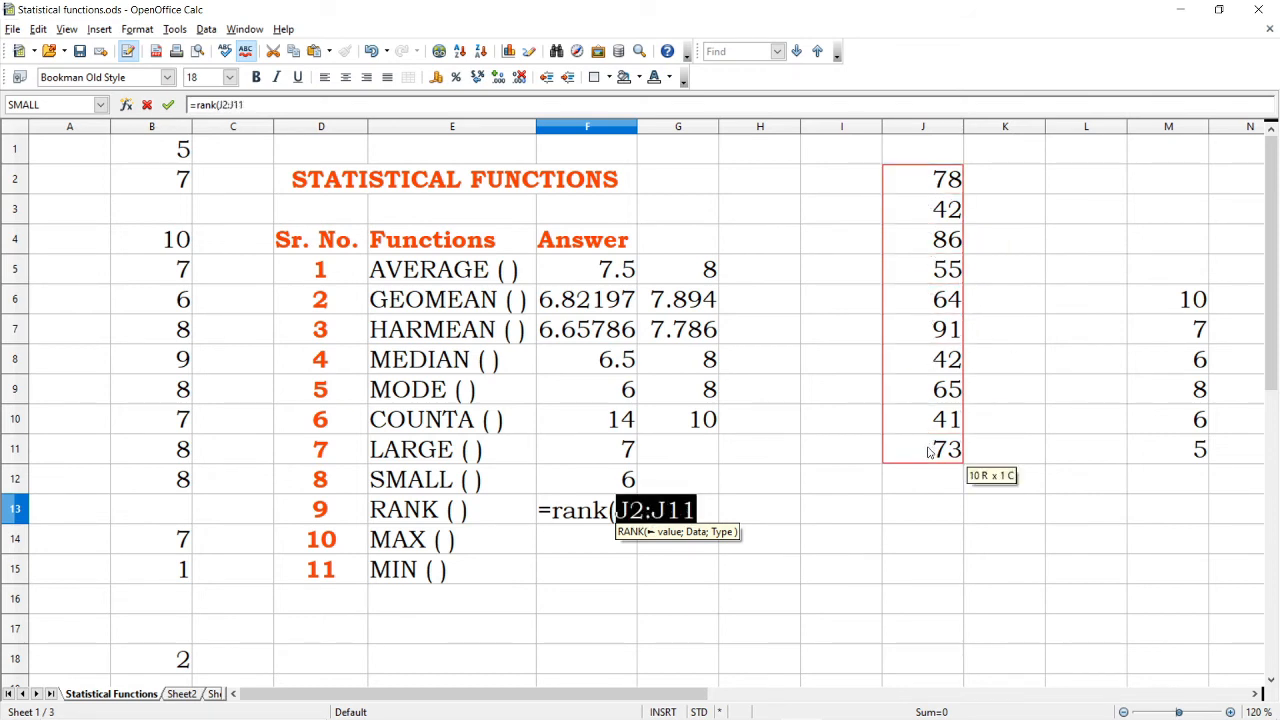
click(697, 511)
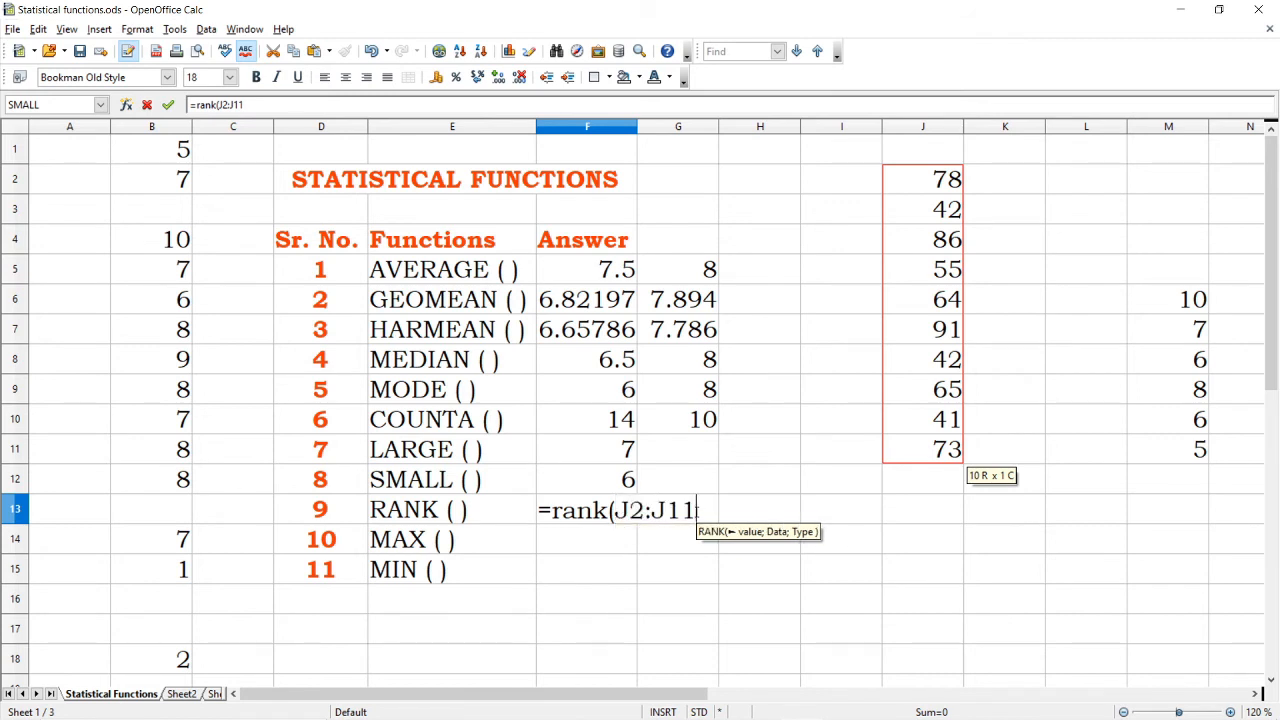
key(BackSpace)
key(BackSpace)
key(BackSpace)
key(BackSpace)
key(BackSpace)
key(BackSpace)
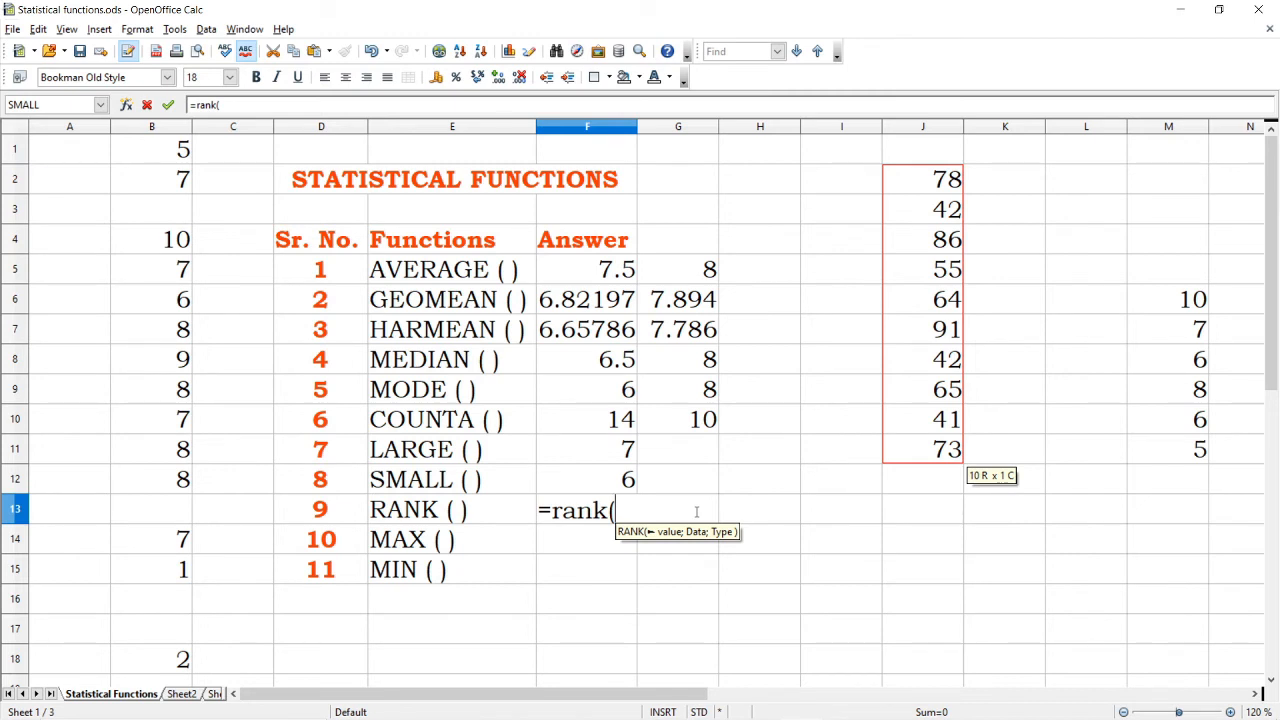
- Complete the formula in F13 as =rank(91;J2:J11;0) to rank the value 91 within the column J range
text(91)
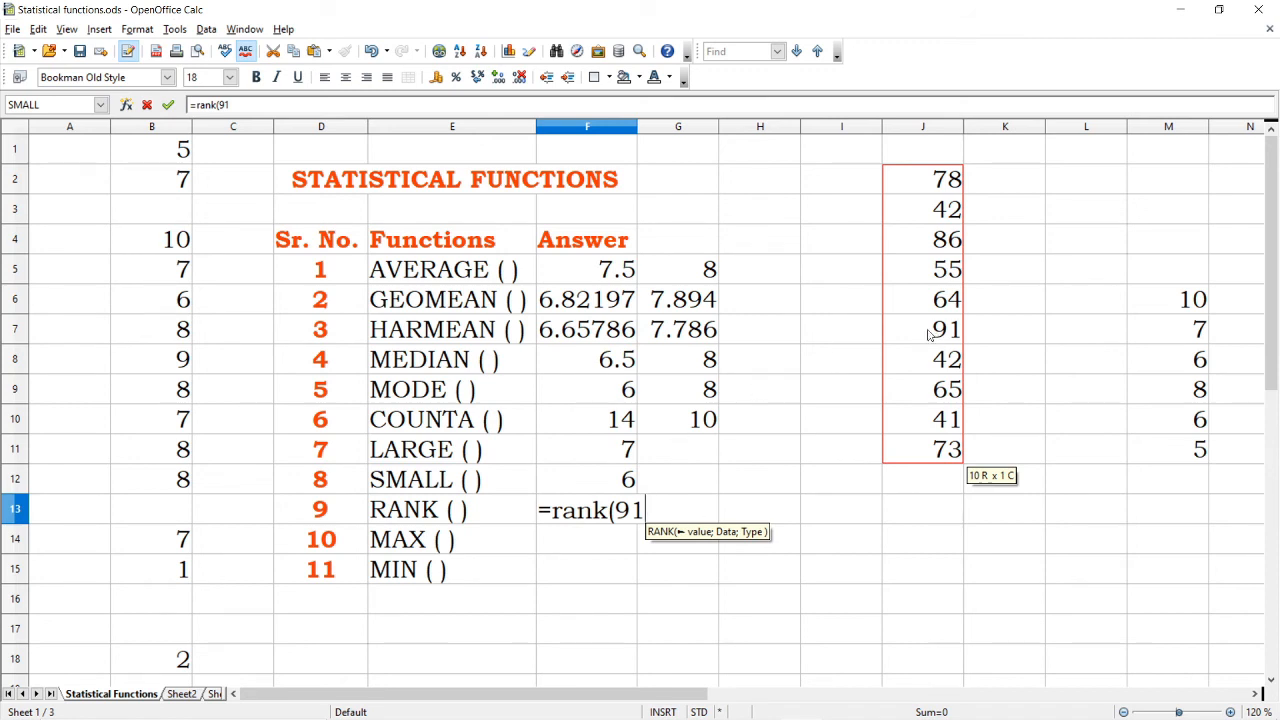
text(;)
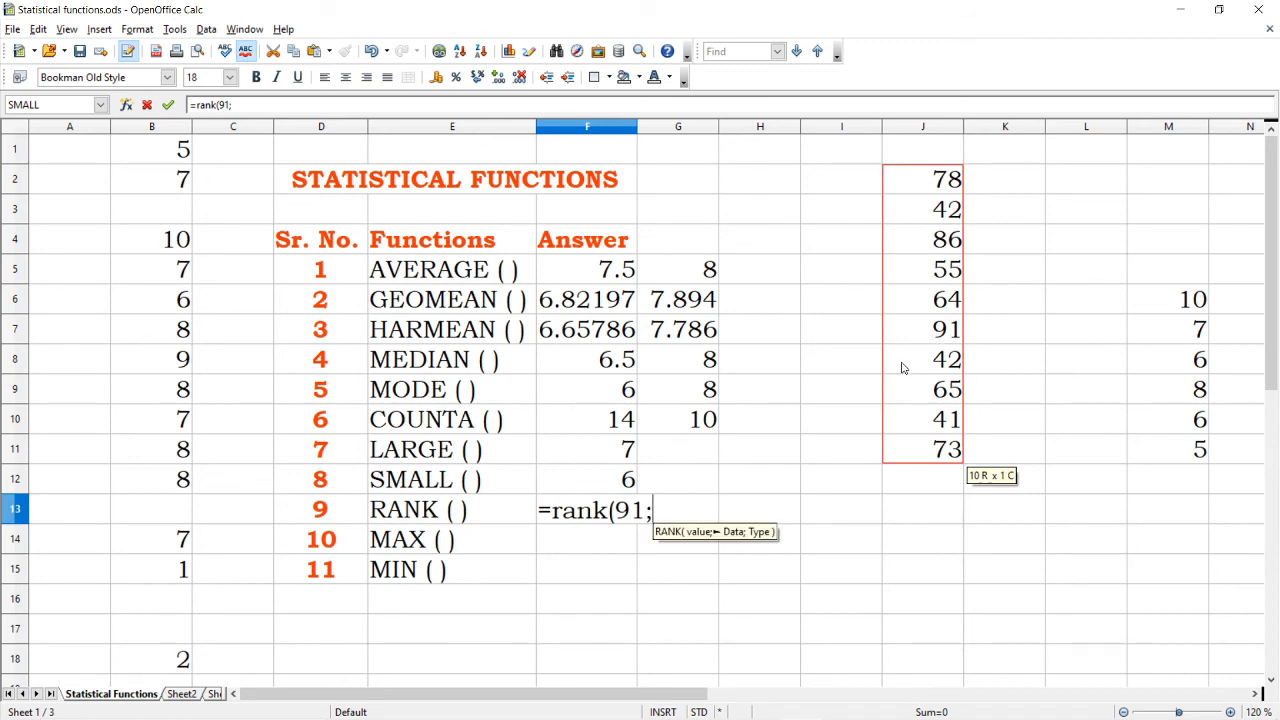
drag(930, 174, 936, 450)
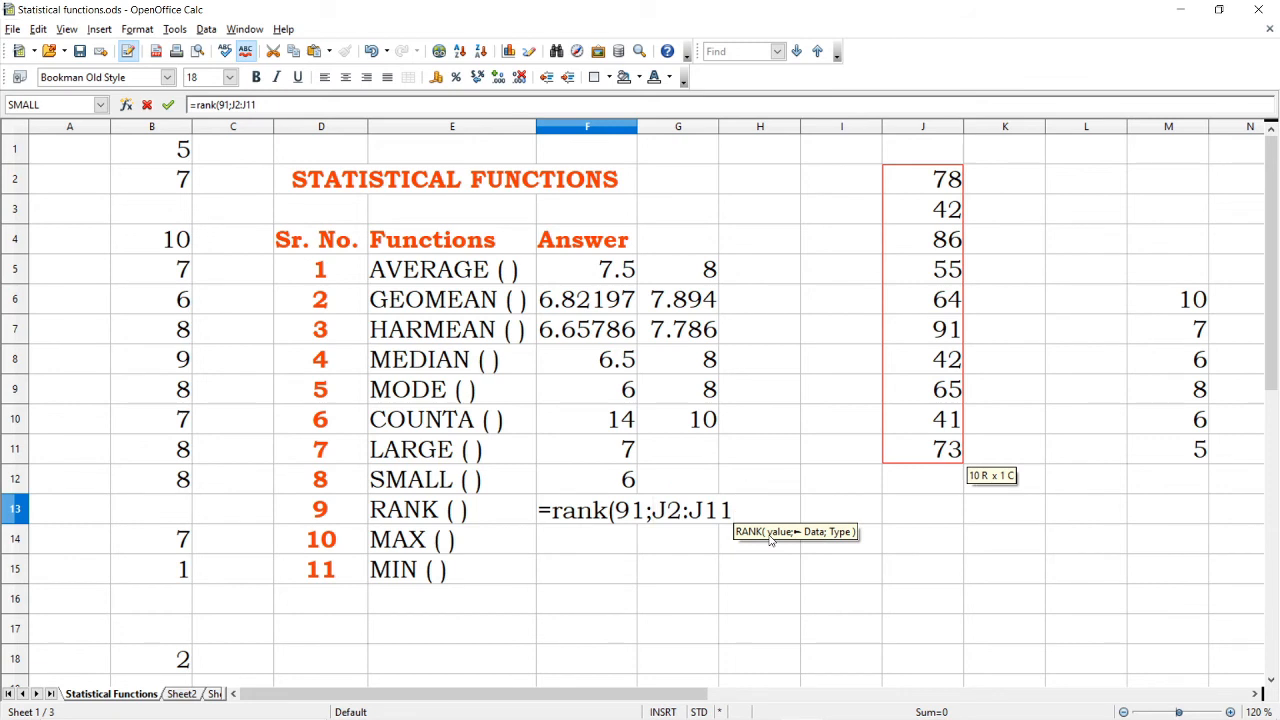
text(;)
text(1)
key(BackSpace)
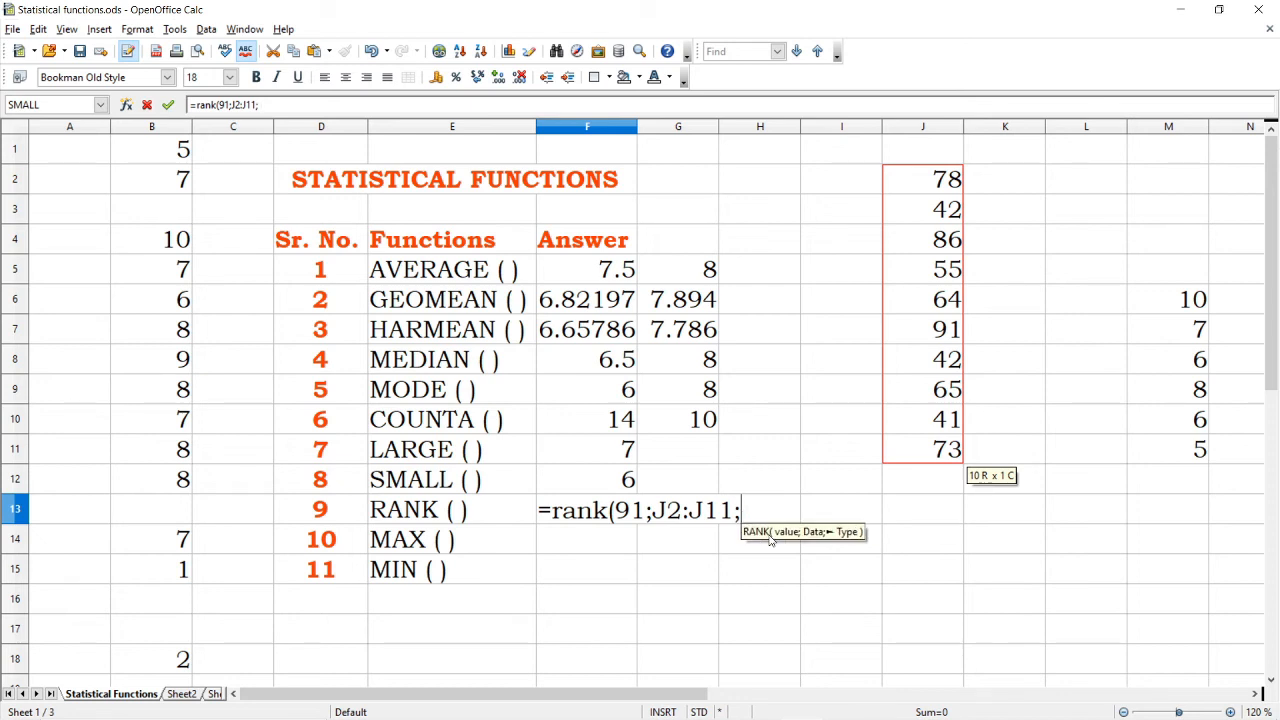
text(0)
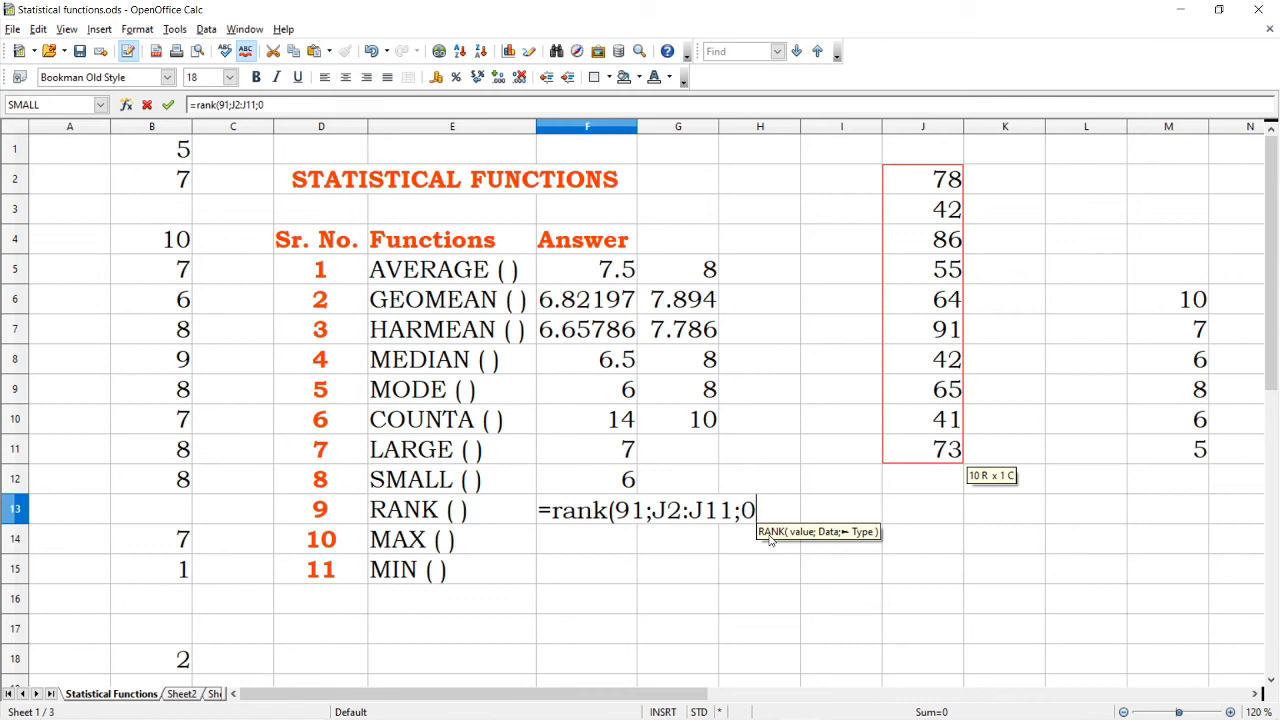
text())
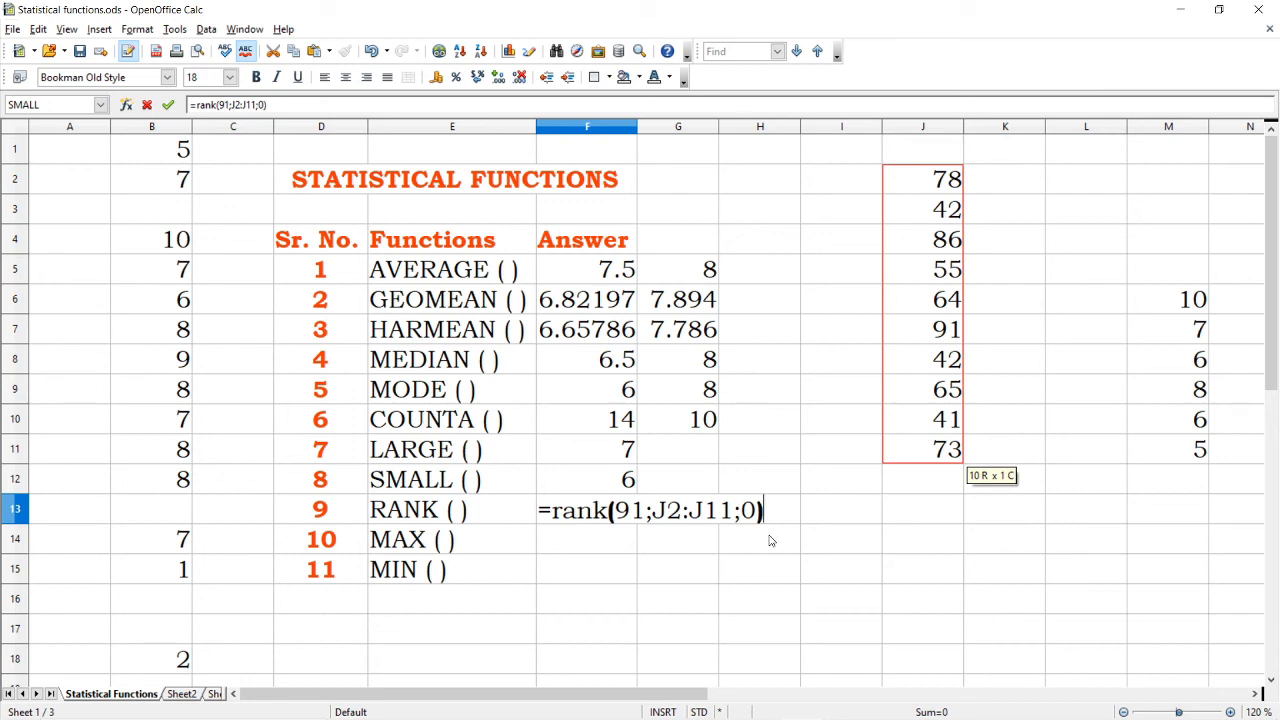
key(Return)
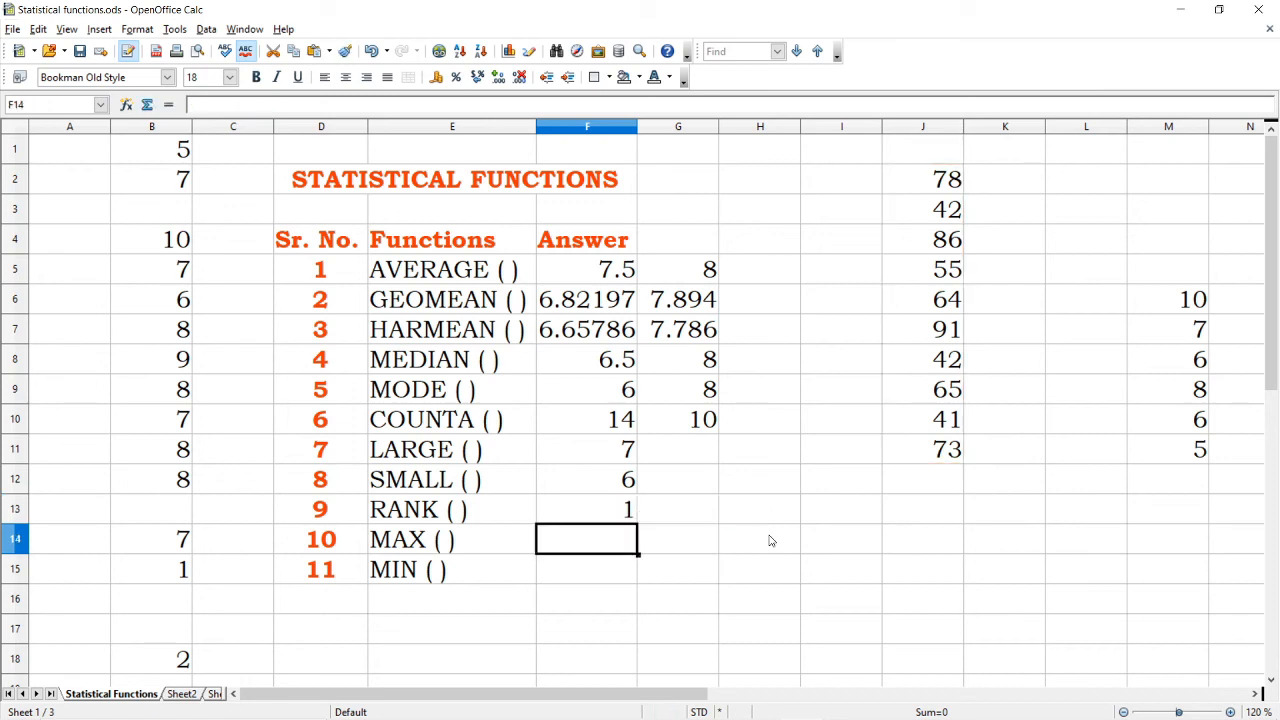
- Rank the value 86 within the column J range in G13 with the formula =rank(86;J2:J11;0)
key(Up)
key(Right)
text(=)
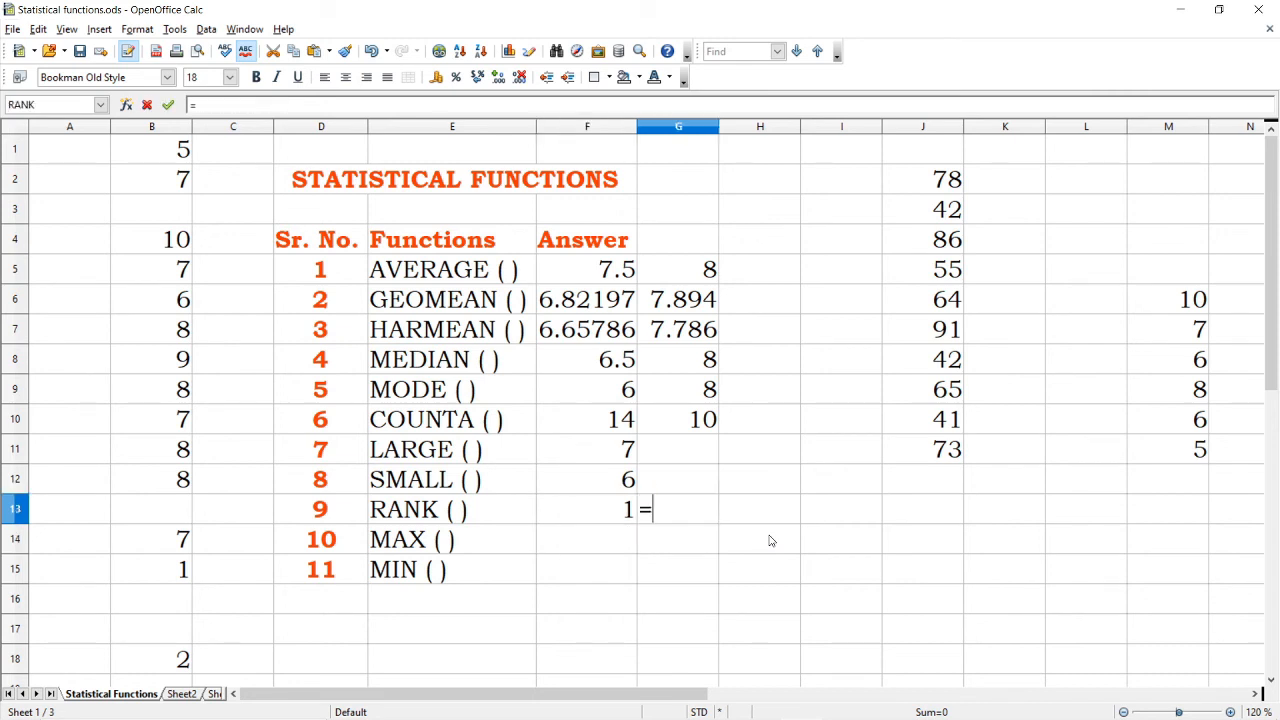
text(rank()
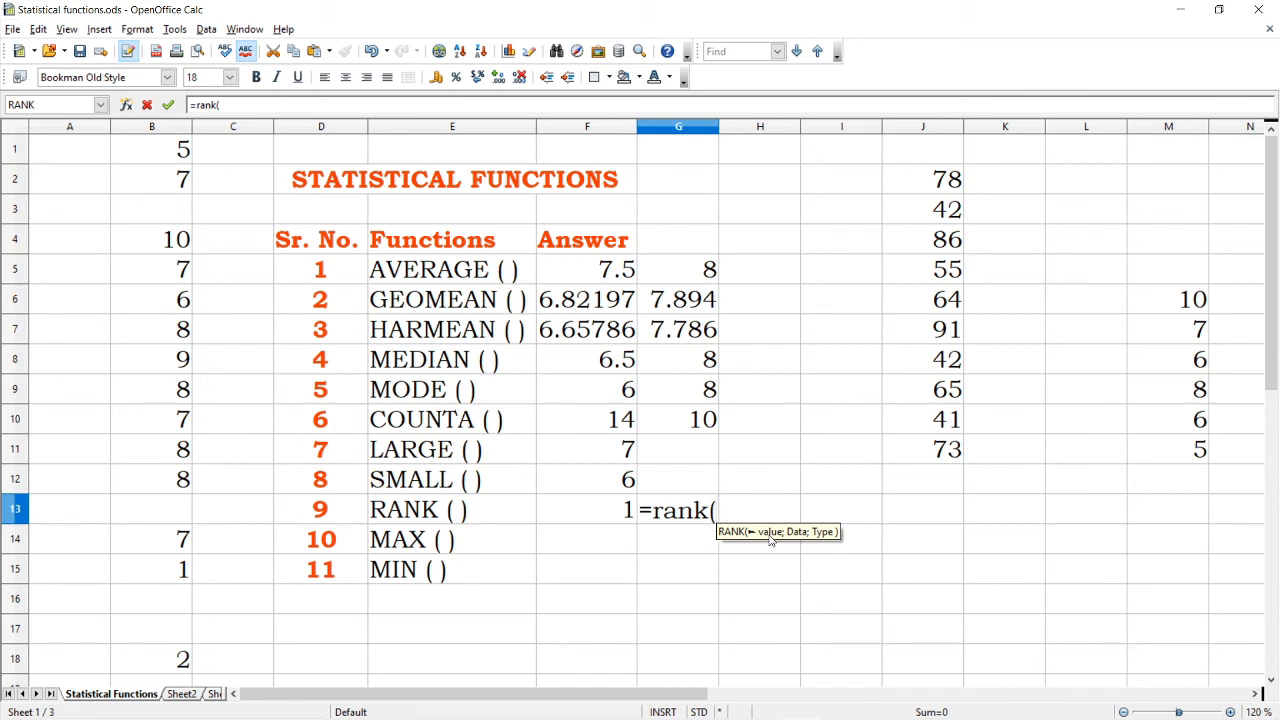
text(86)
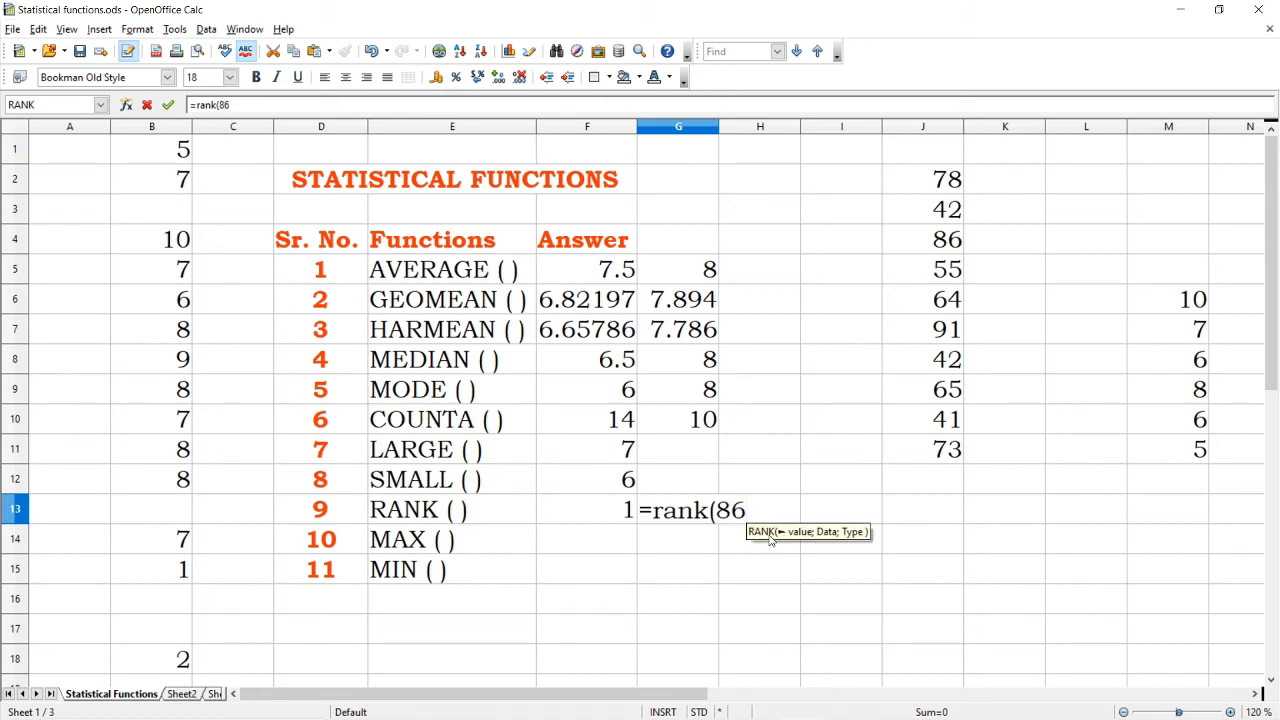
text(;)
drag(933, 184, 932, 452)
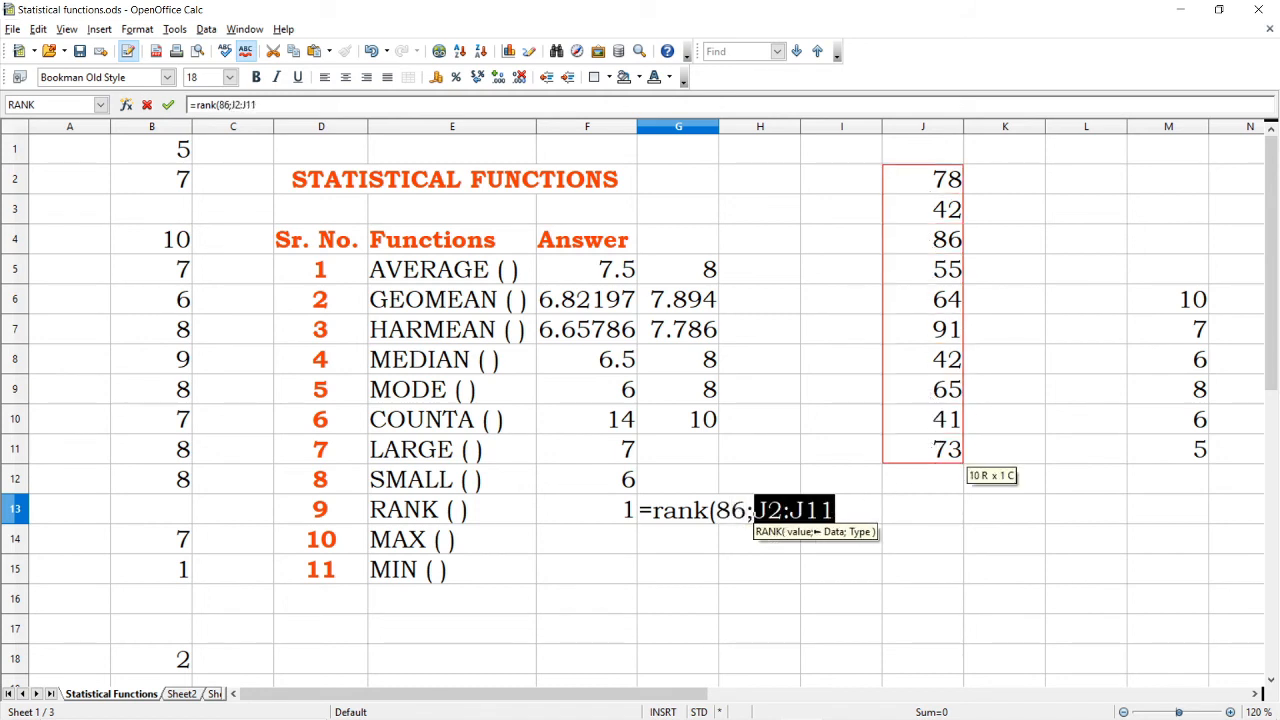
click(843, 512)
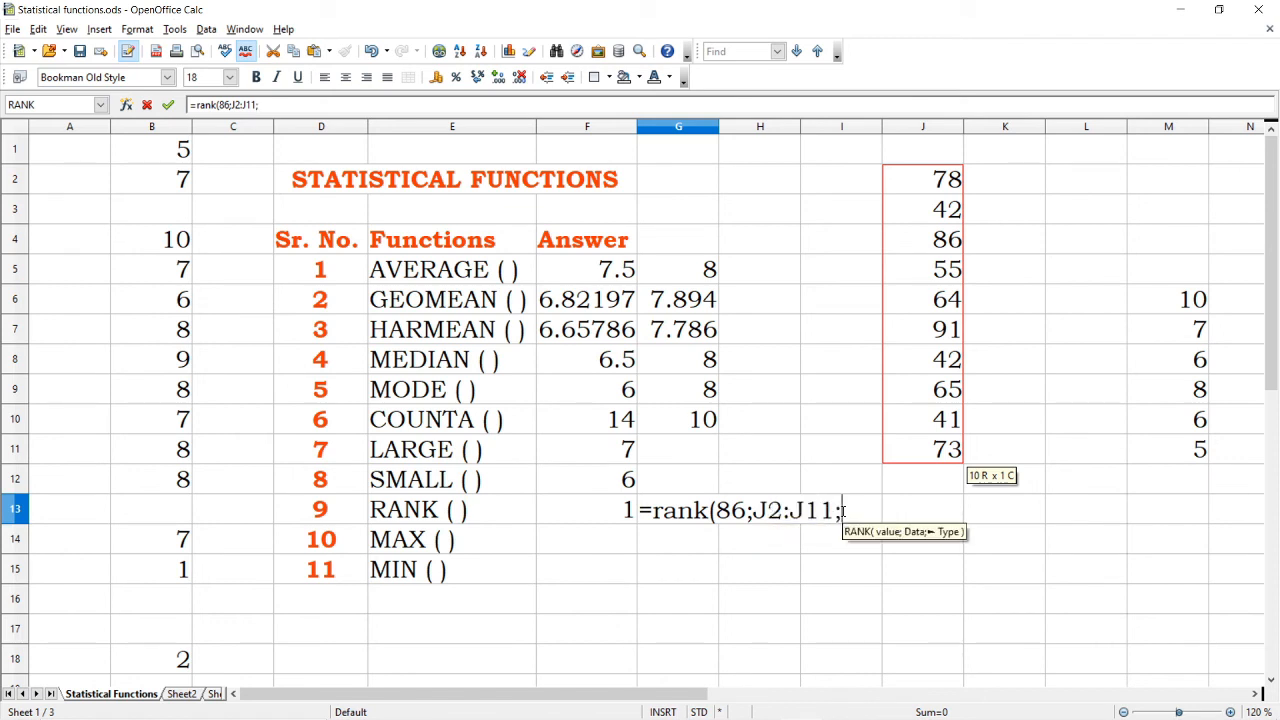
text(;0)
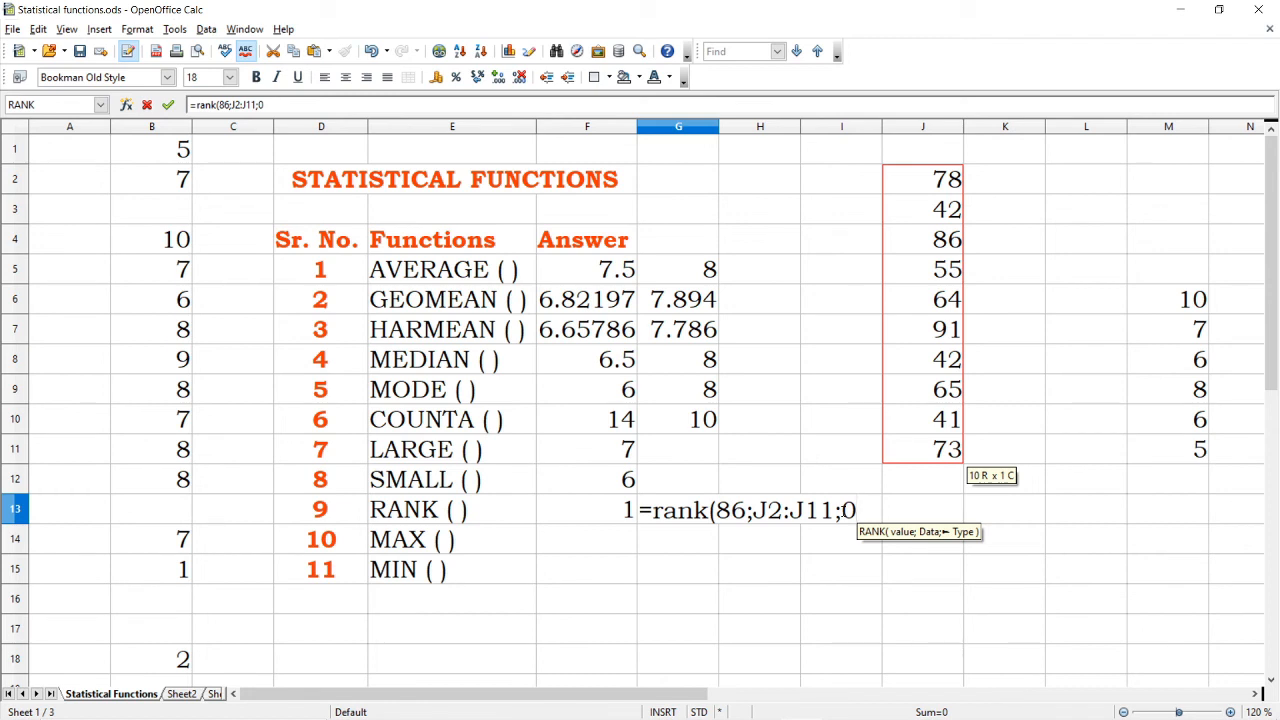
text())
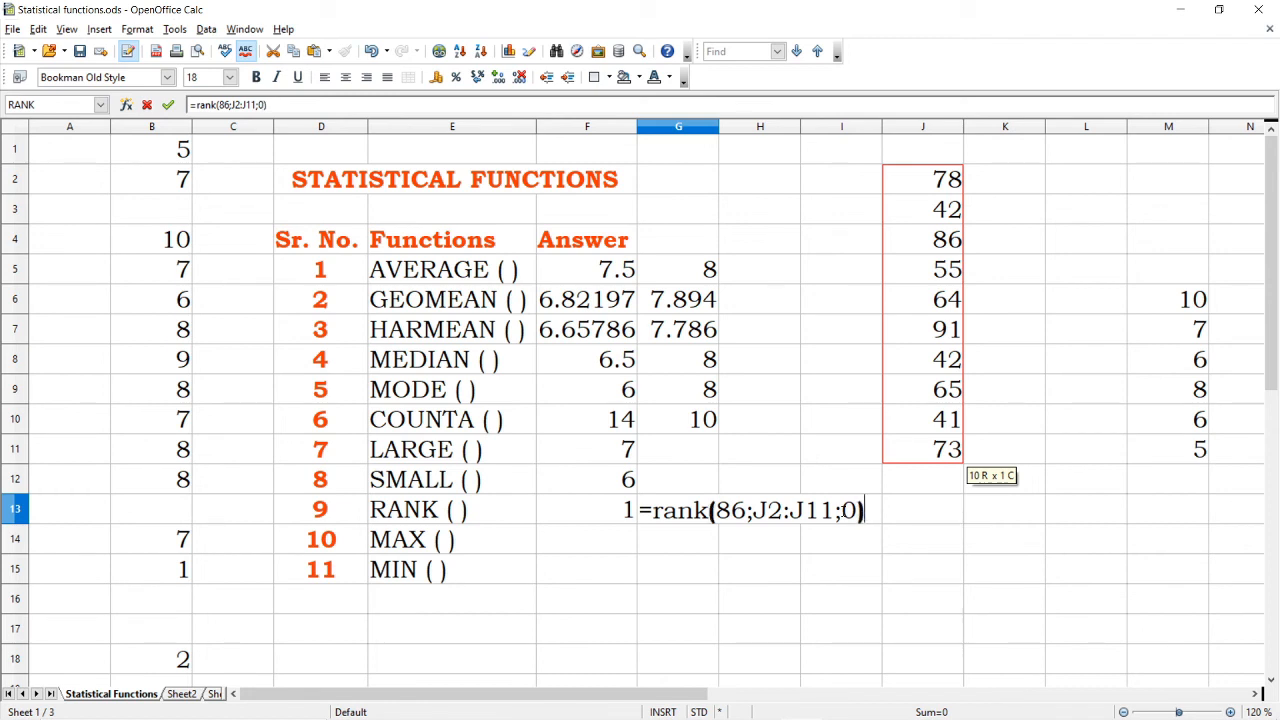
key(Return)
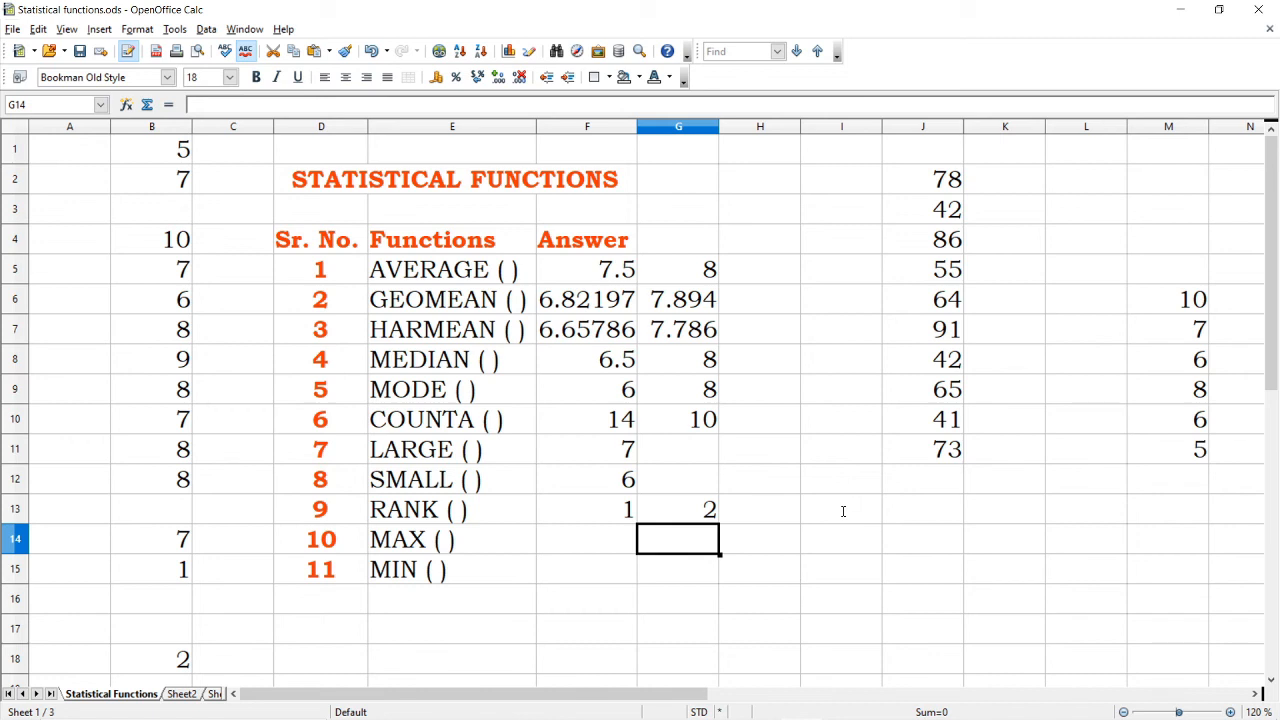
- Find the maximum of the column J range in F14 with the formula =max(j2:j11)
key(Left)
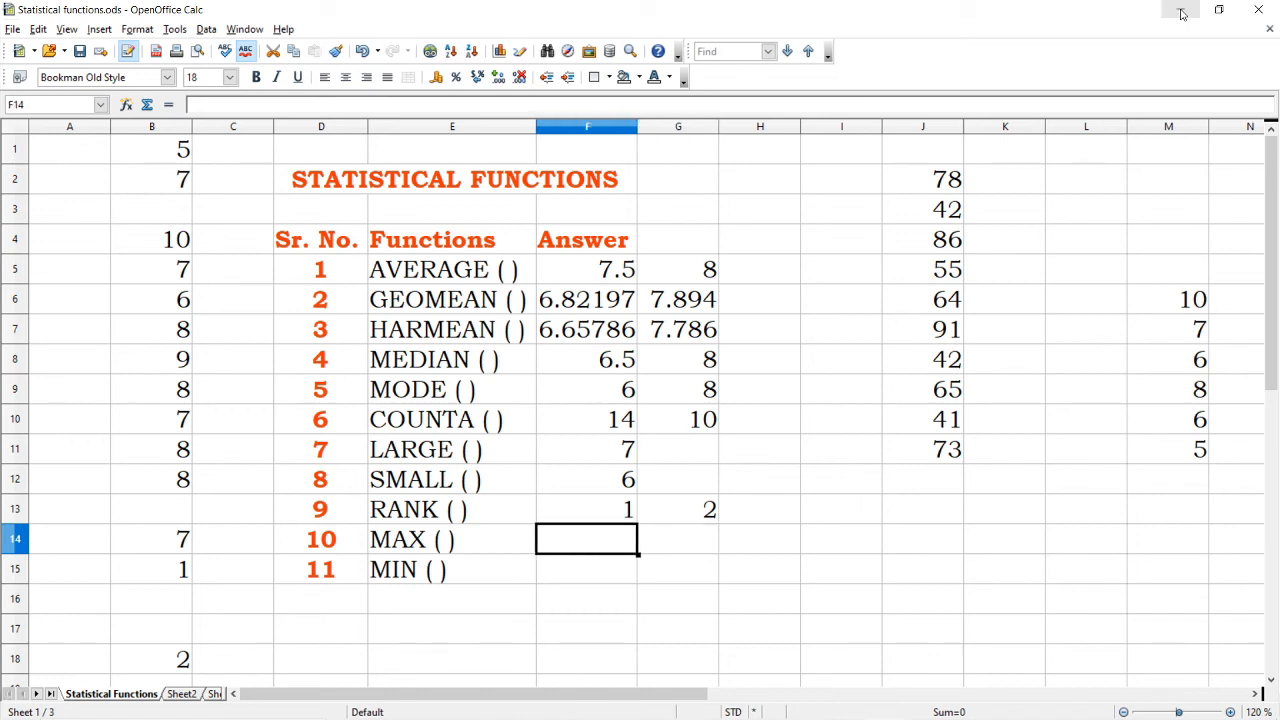
text(=max)
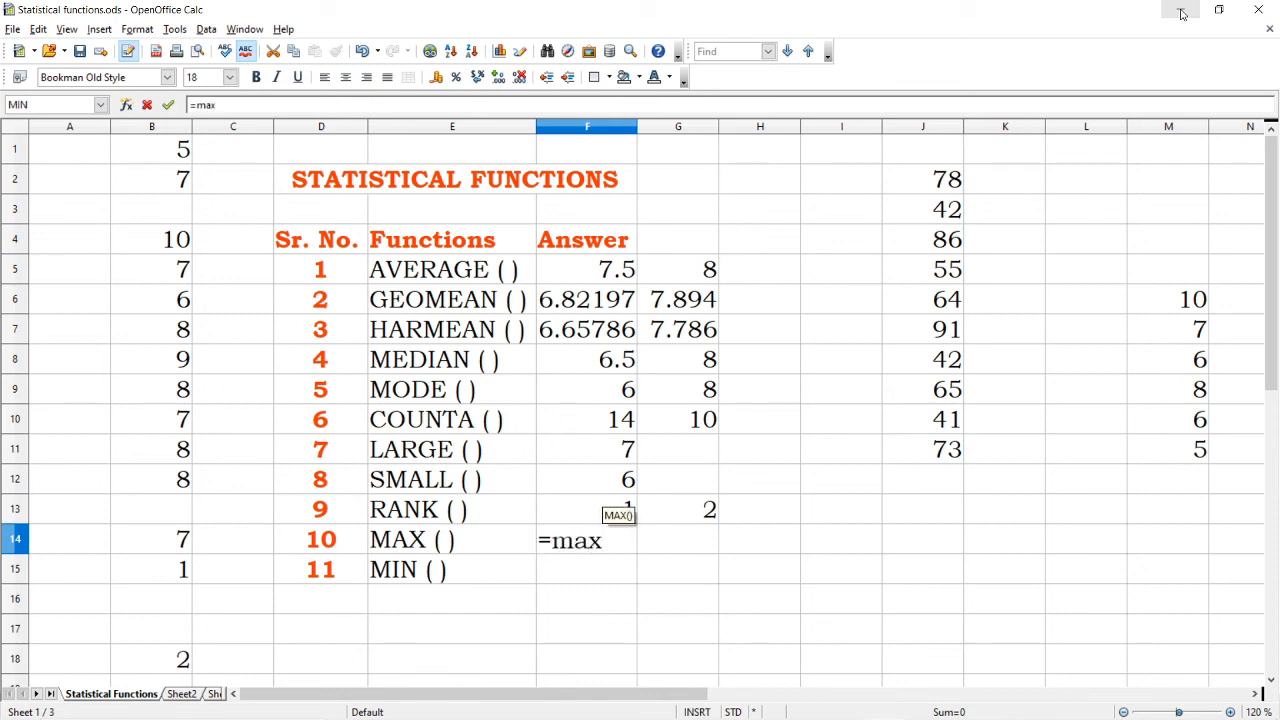
text(()
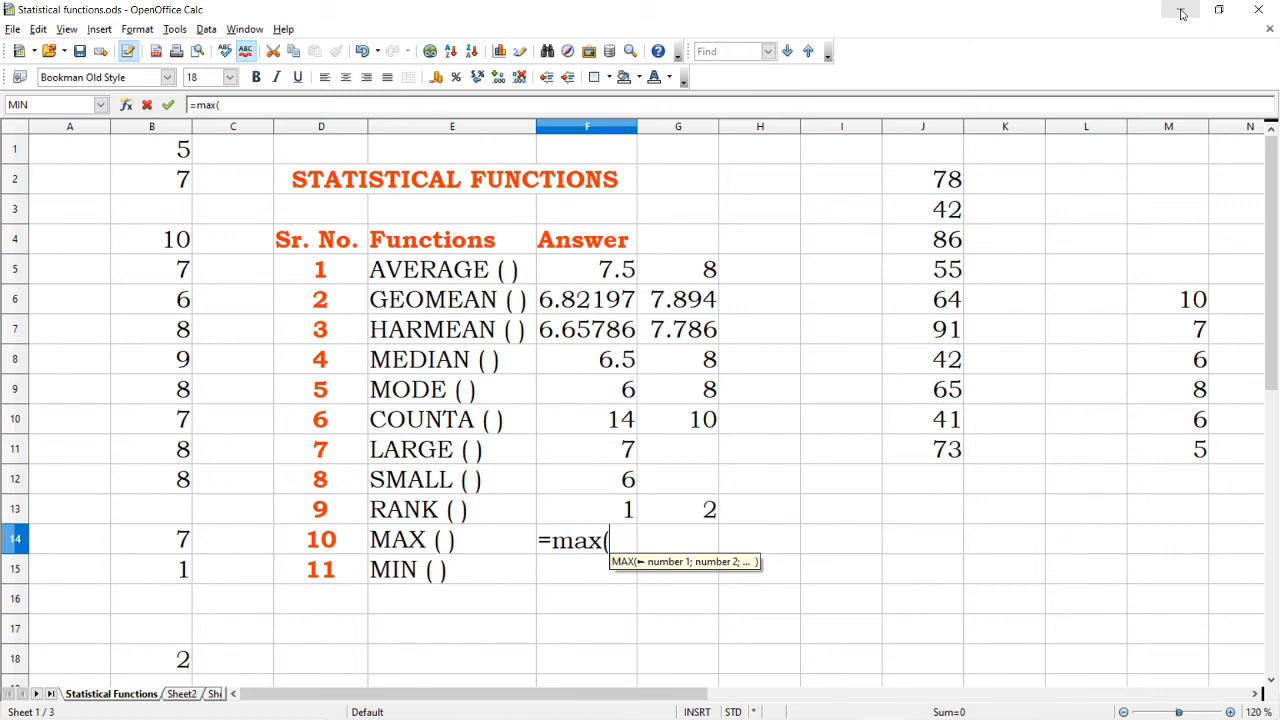
text(j2)
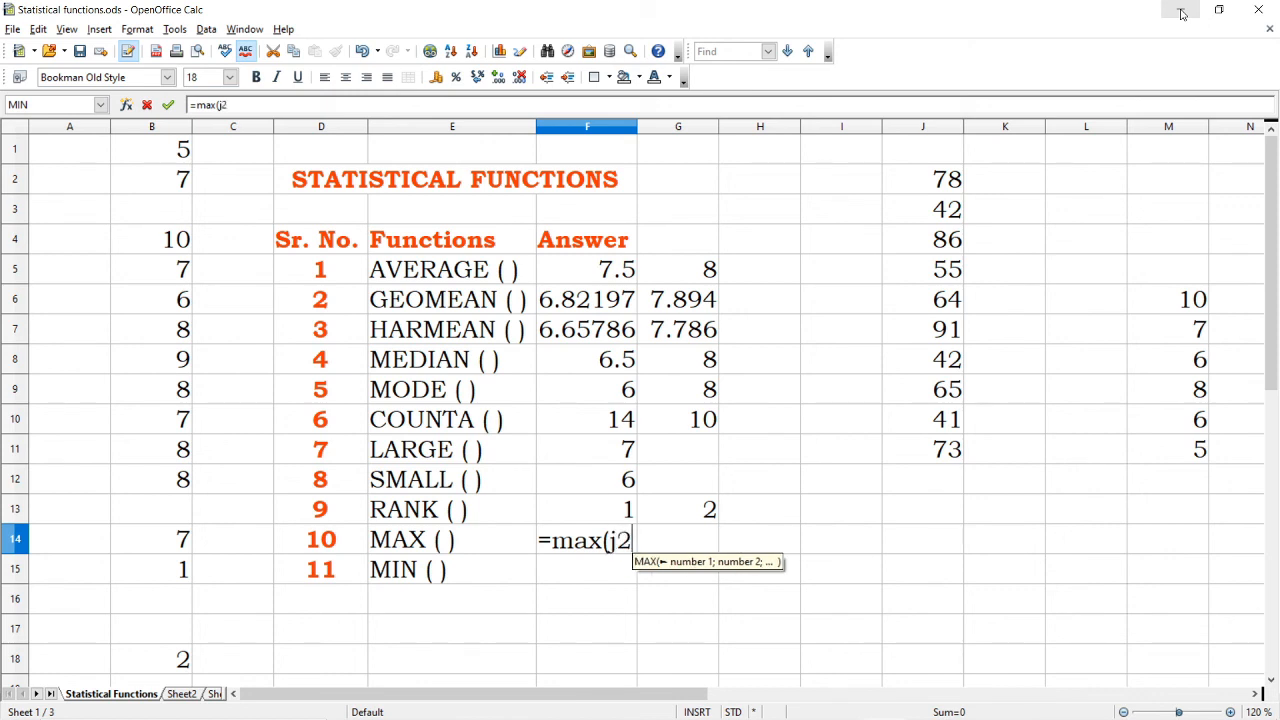
text(:)
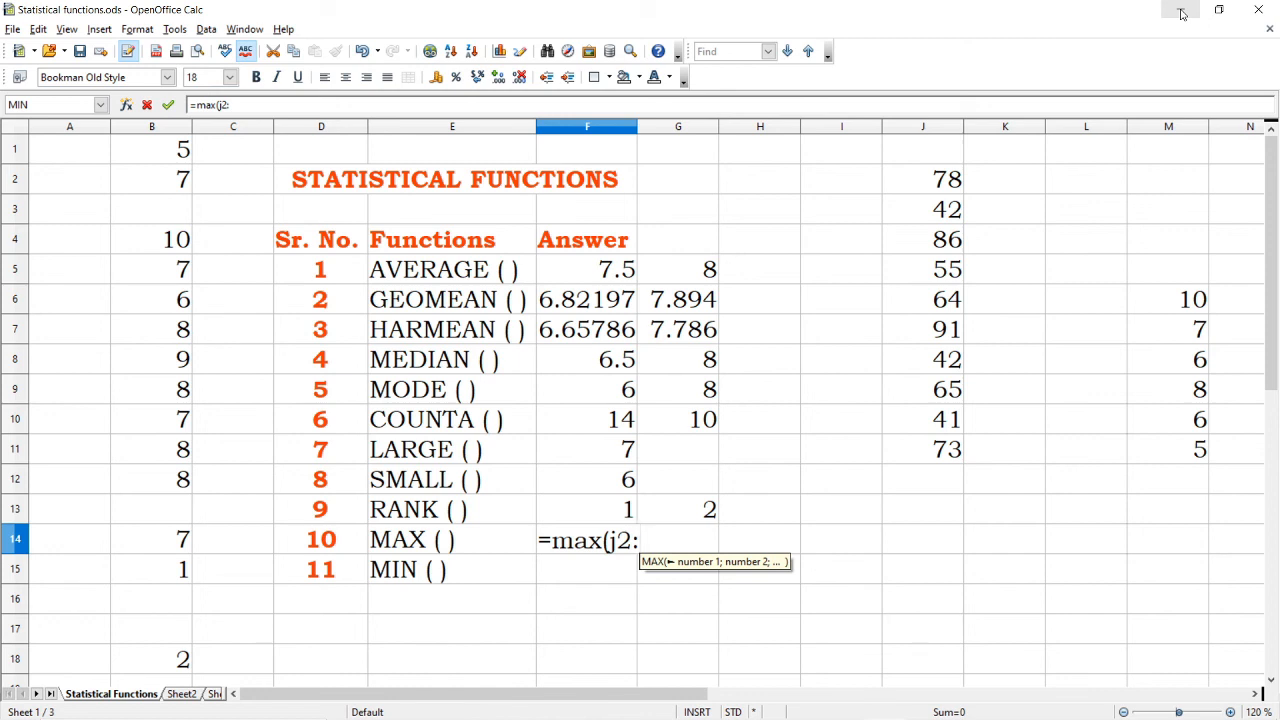
text(j11)
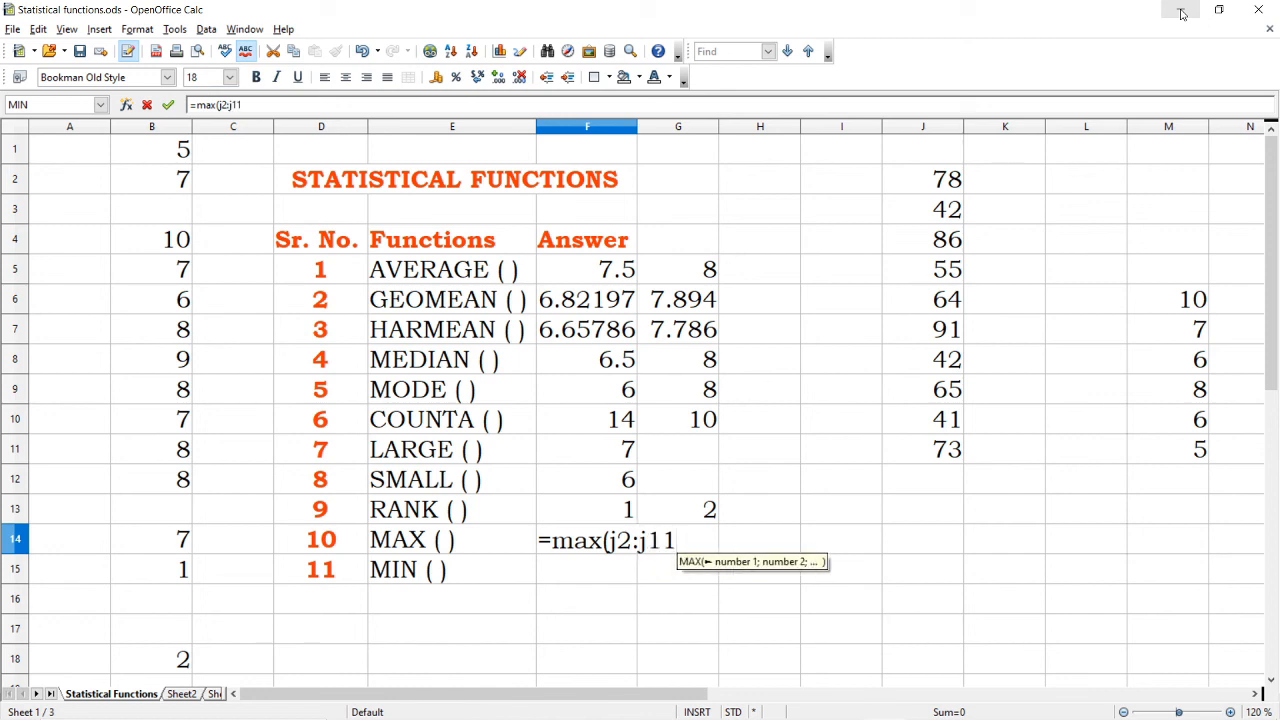
text())
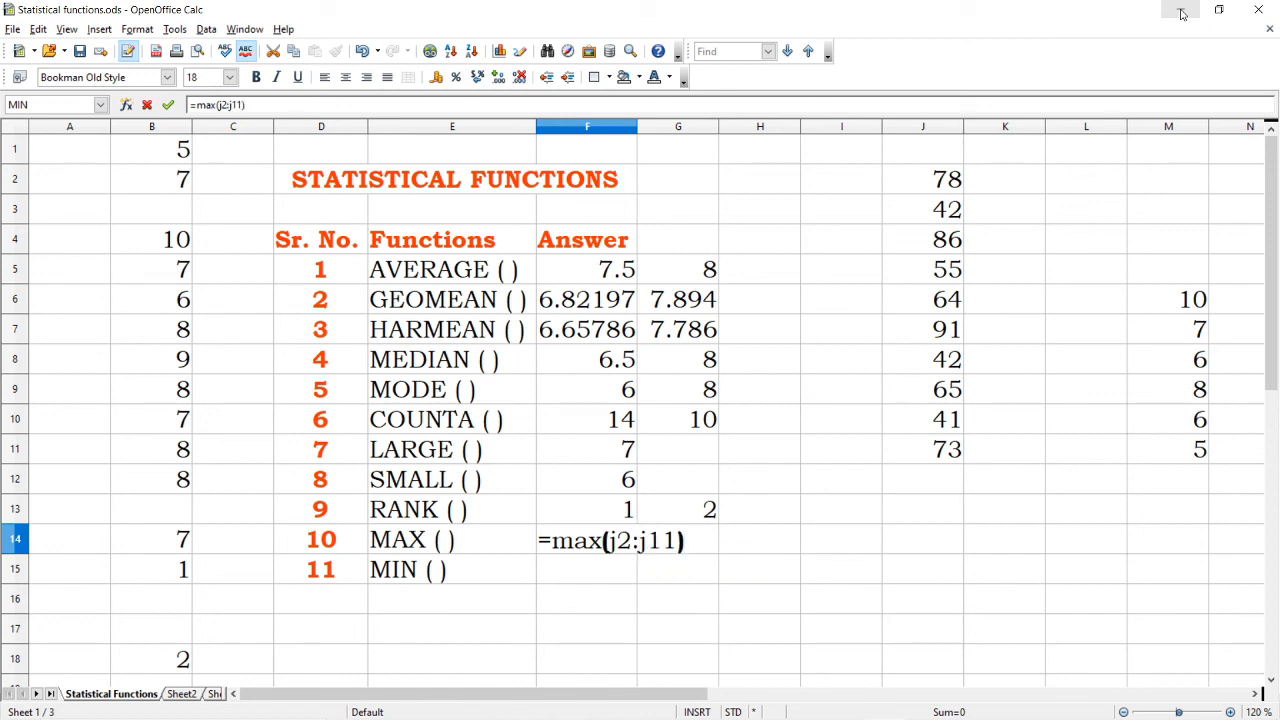
key(Return)
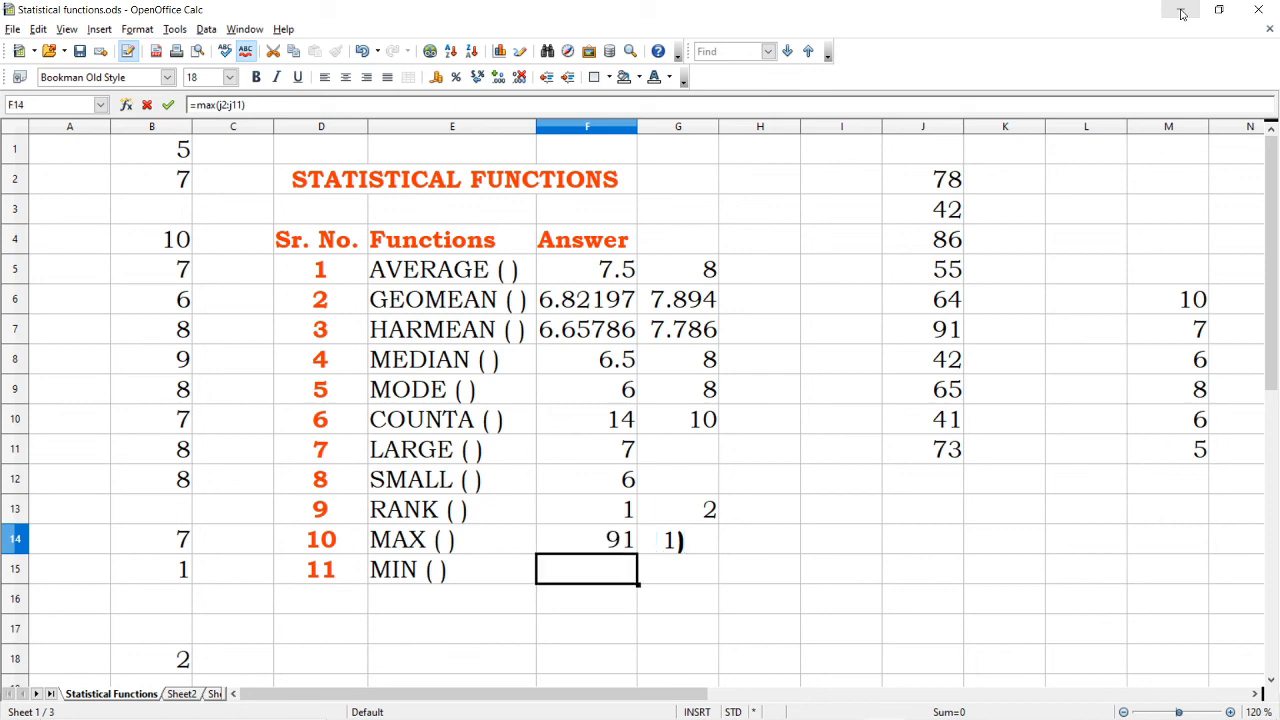
- Find the maximum of directly listed numbers in G14 with the formula =max(14;18;55;42;10;66)
key(Right)
key(Up)
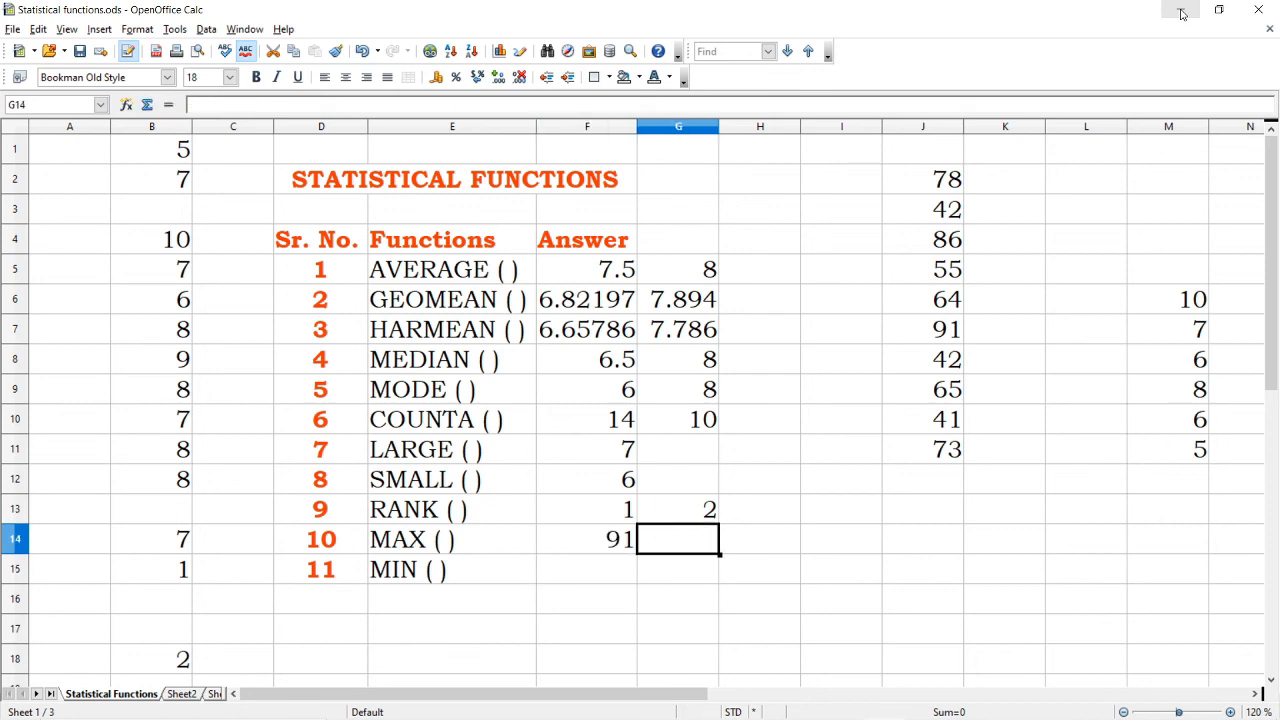
text(=)
text(max()
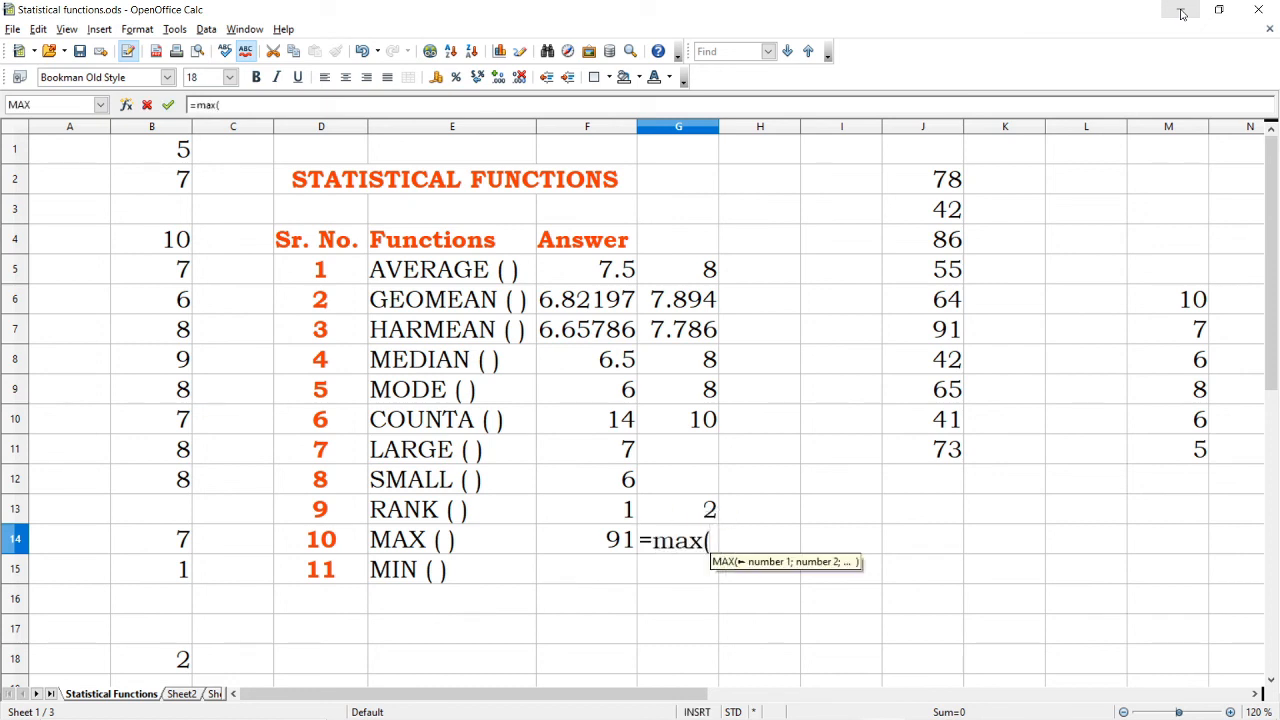
text(14)
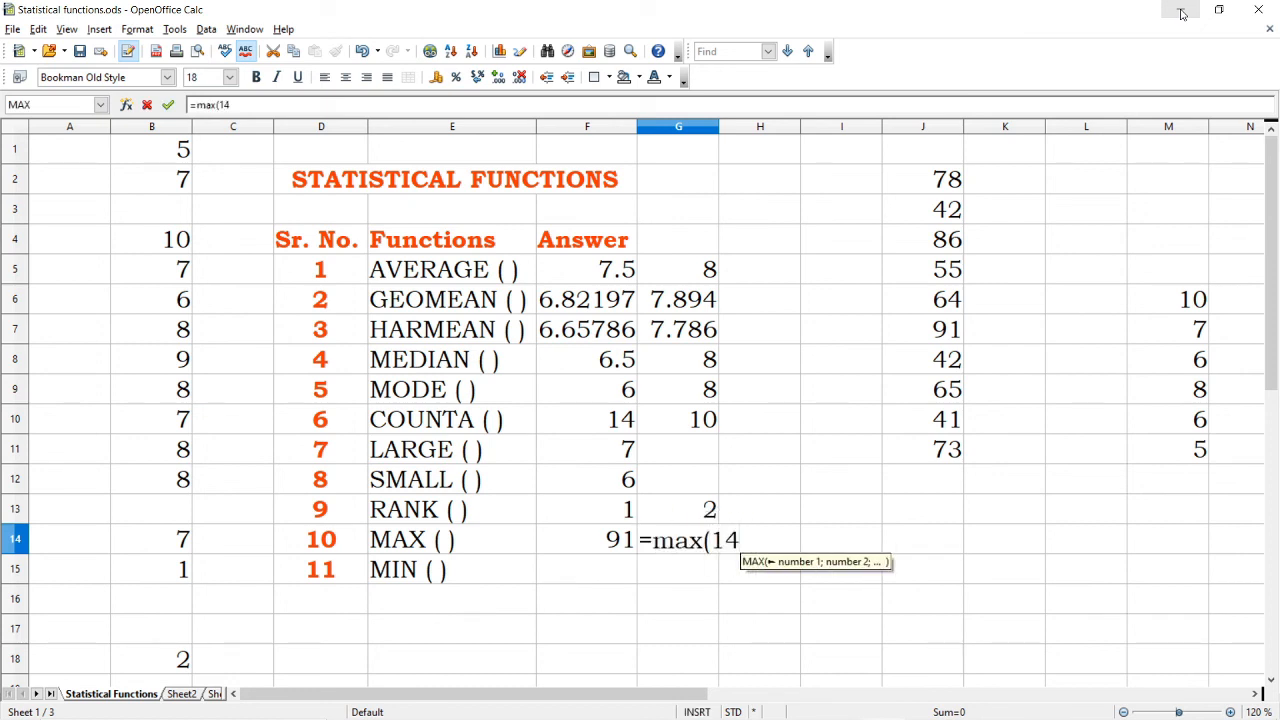
text(;18;55;)
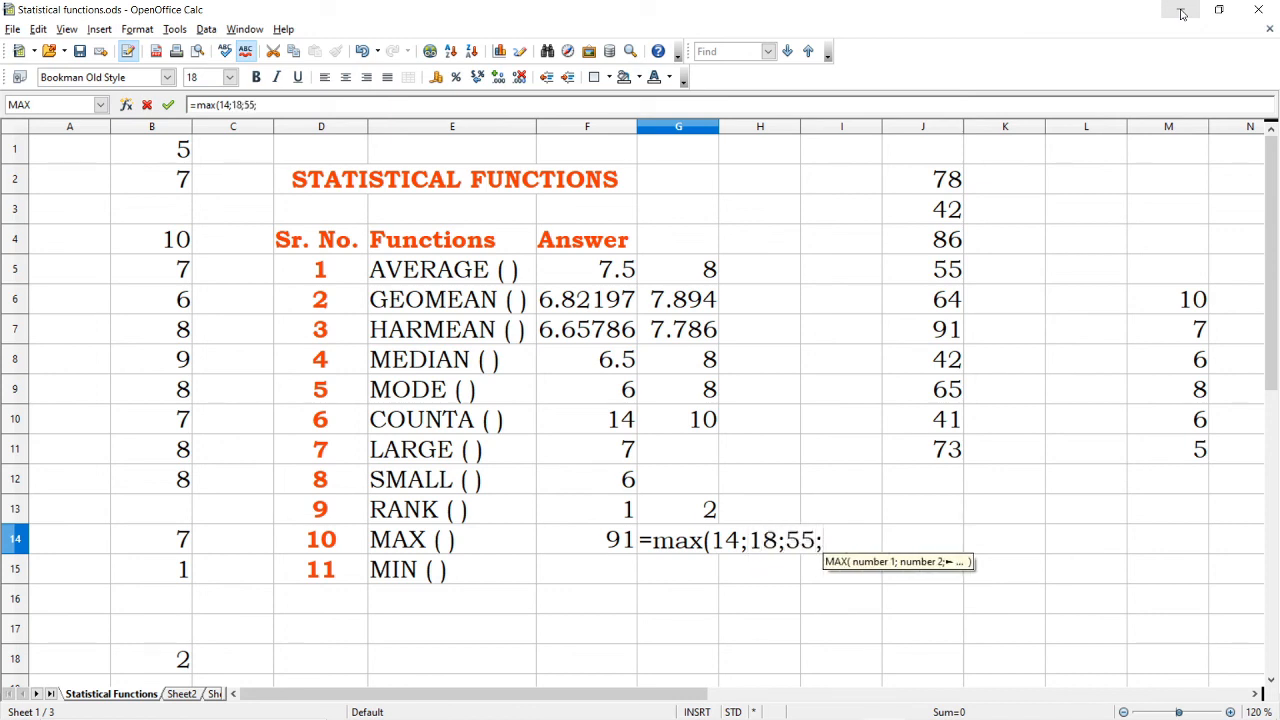
text(42;10;66)
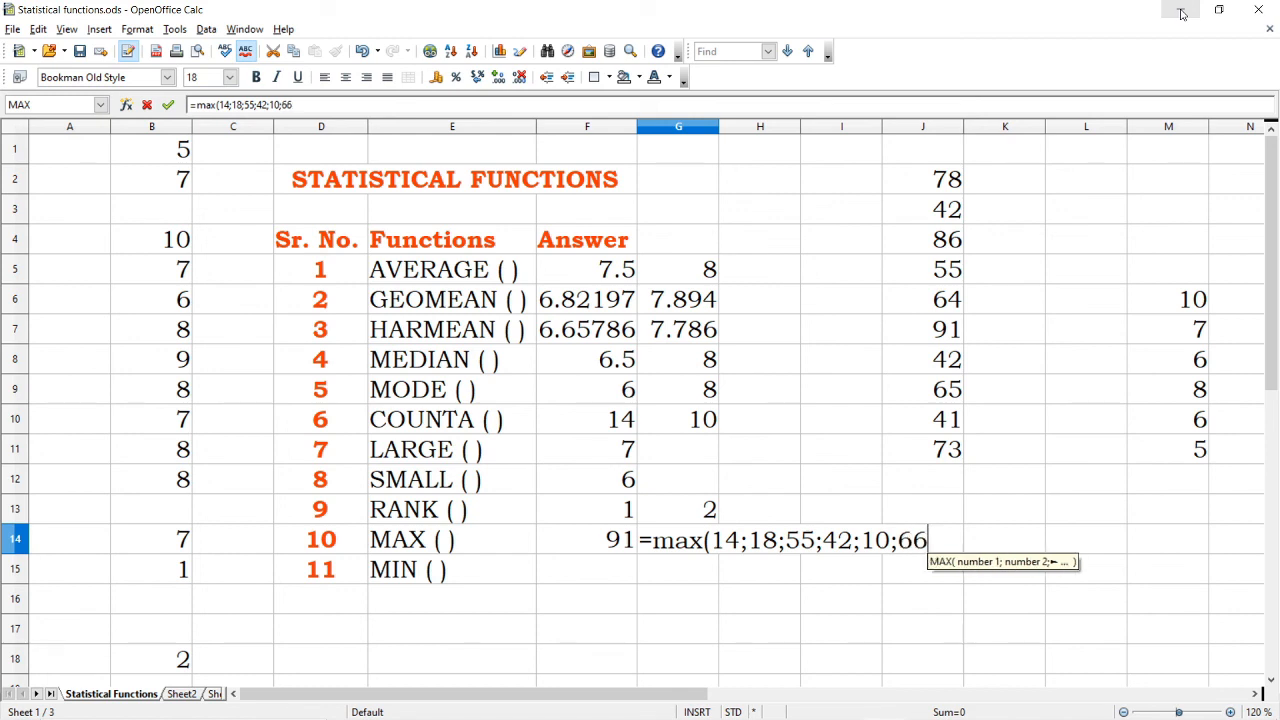
text())
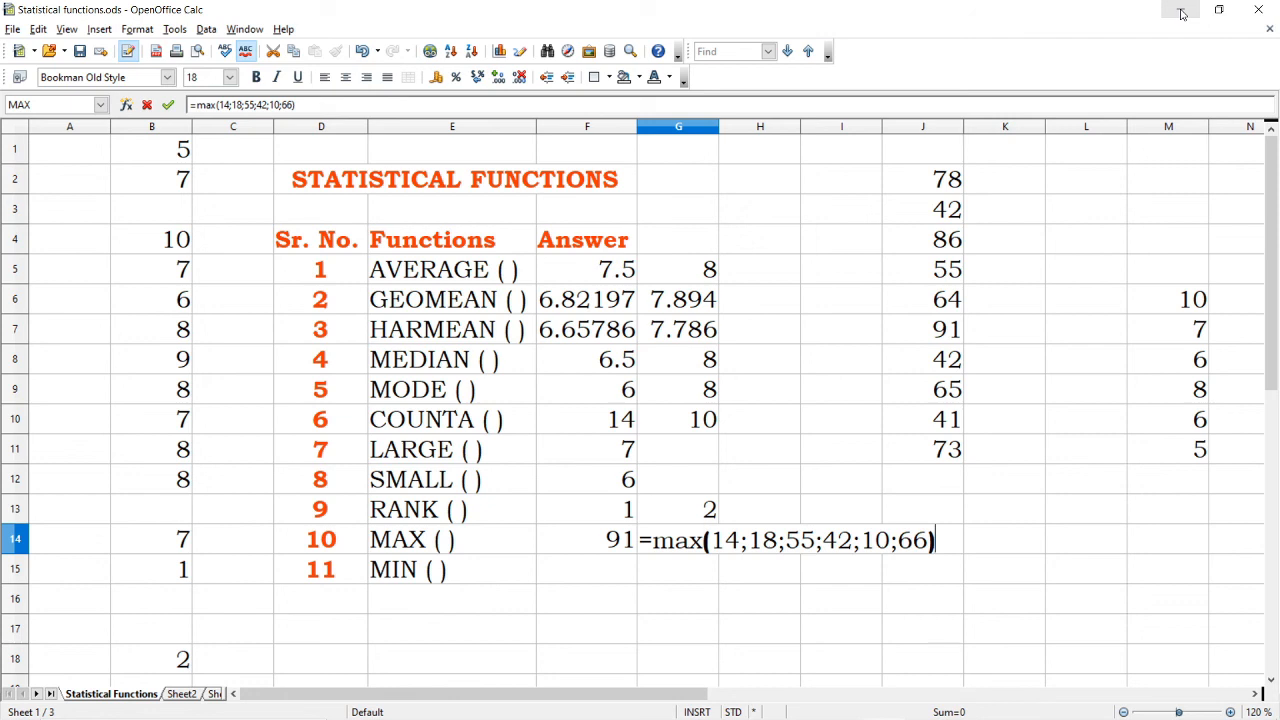
key(Return)
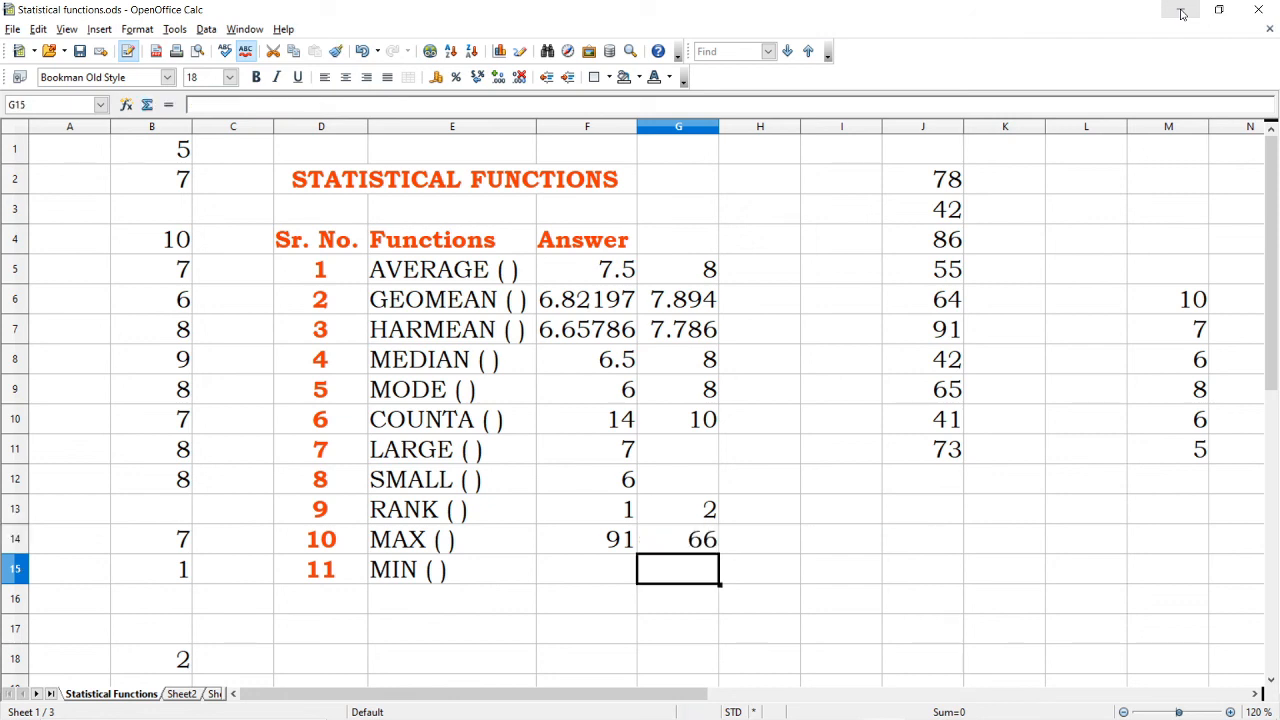
- Find the minimum of the column J range in F15 with the formula =min(j2:j11)
key(Left)
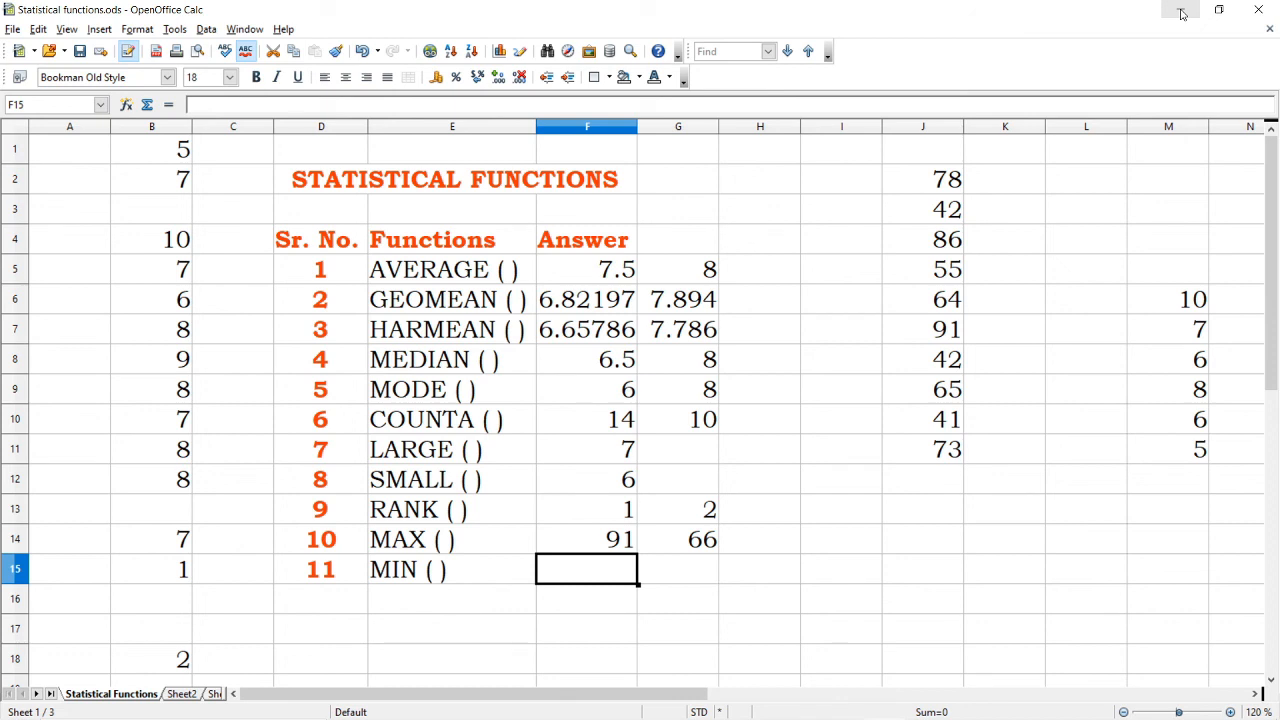
text(=min)
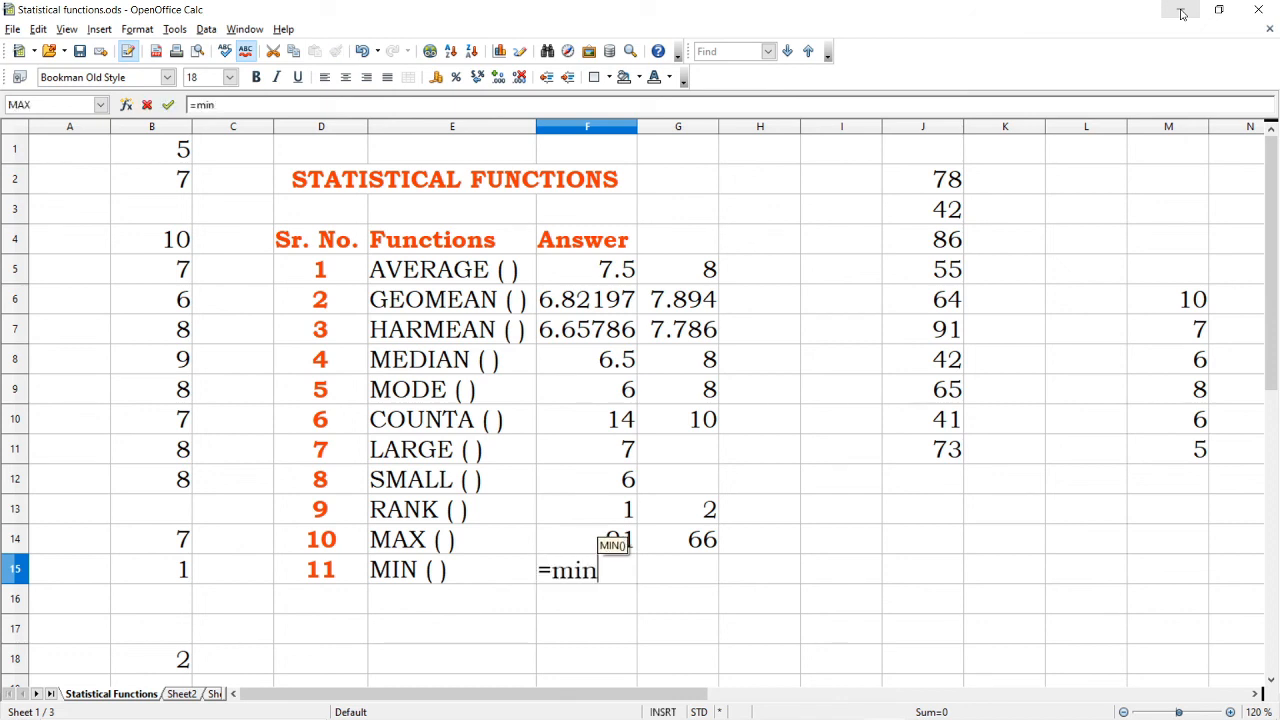
text(()
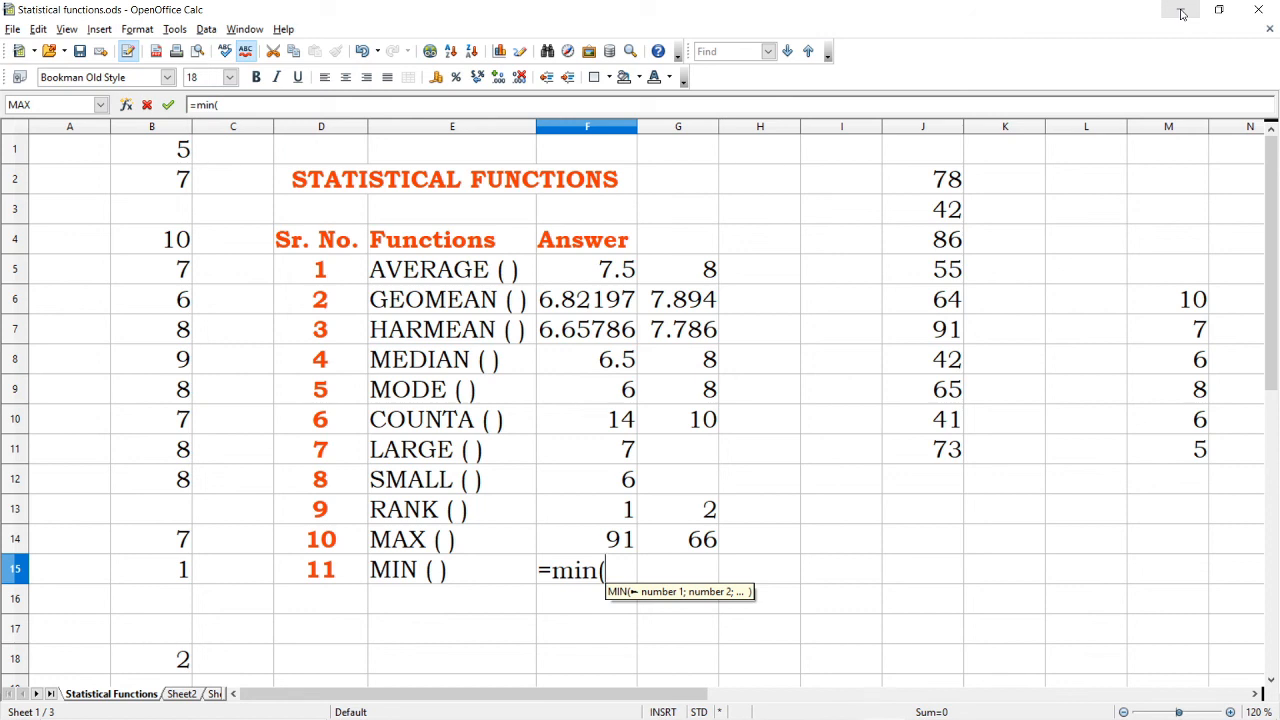
text(j2:)
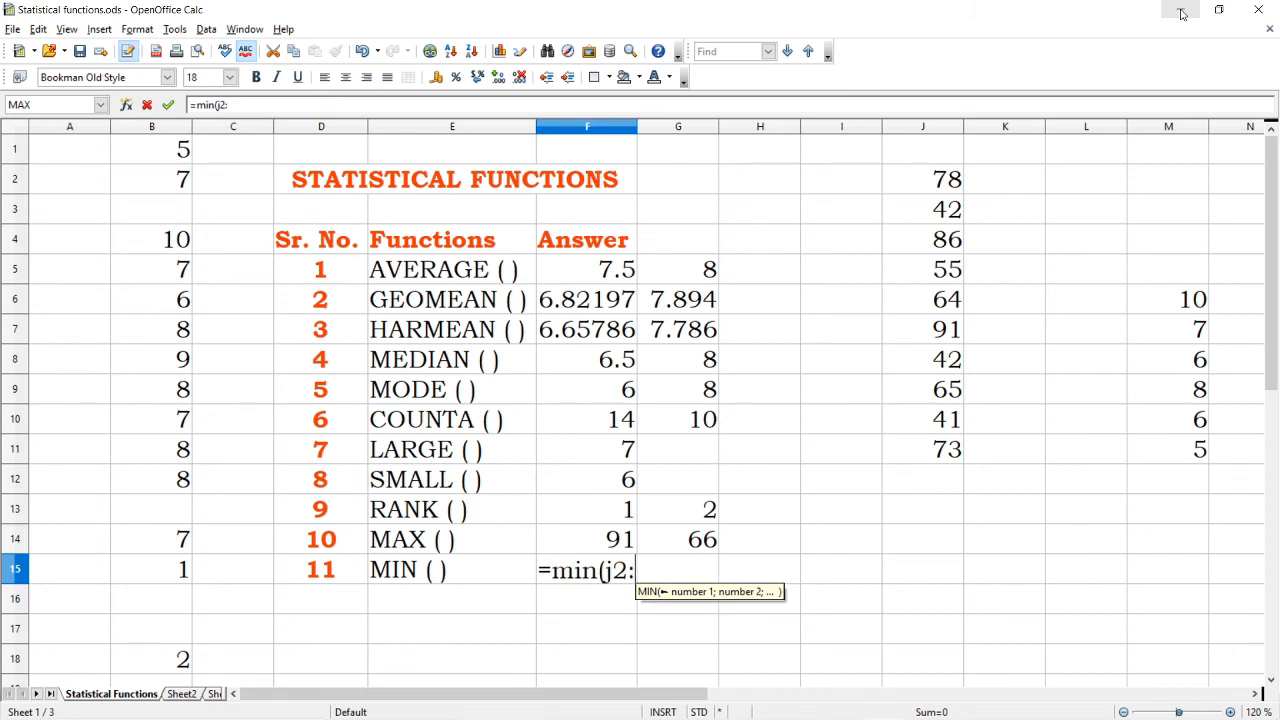
text(j11)
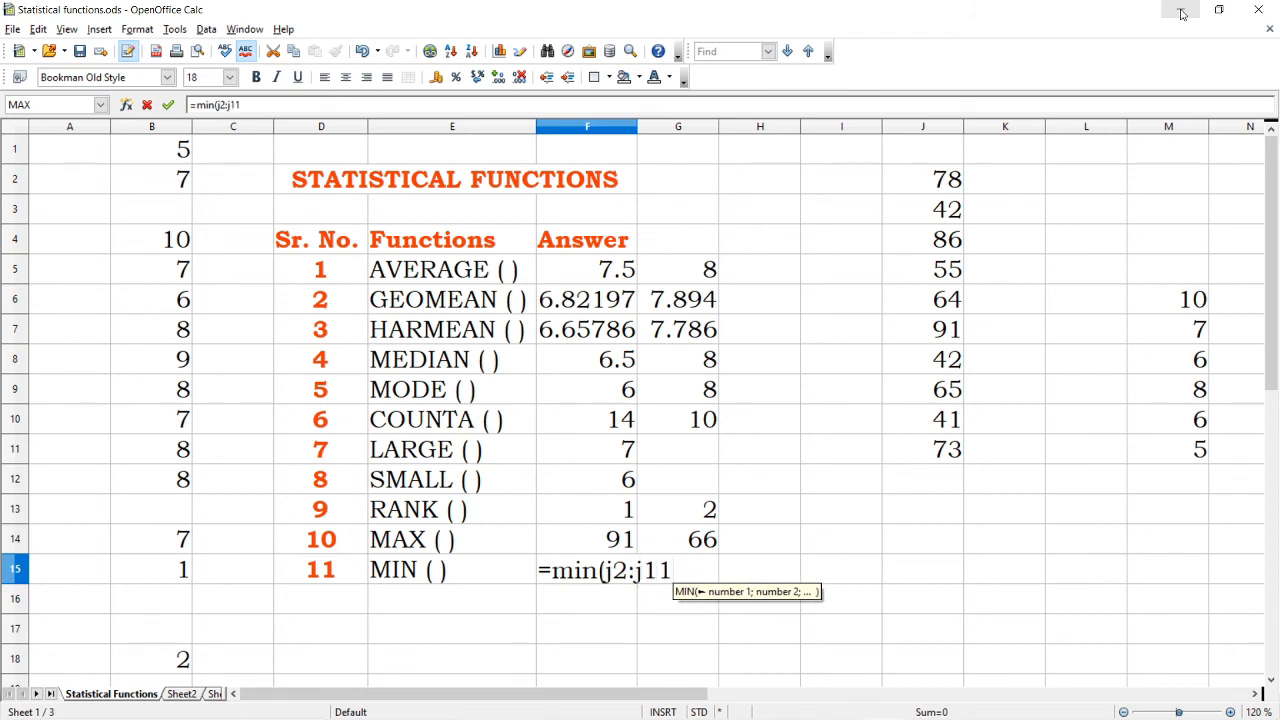
text())
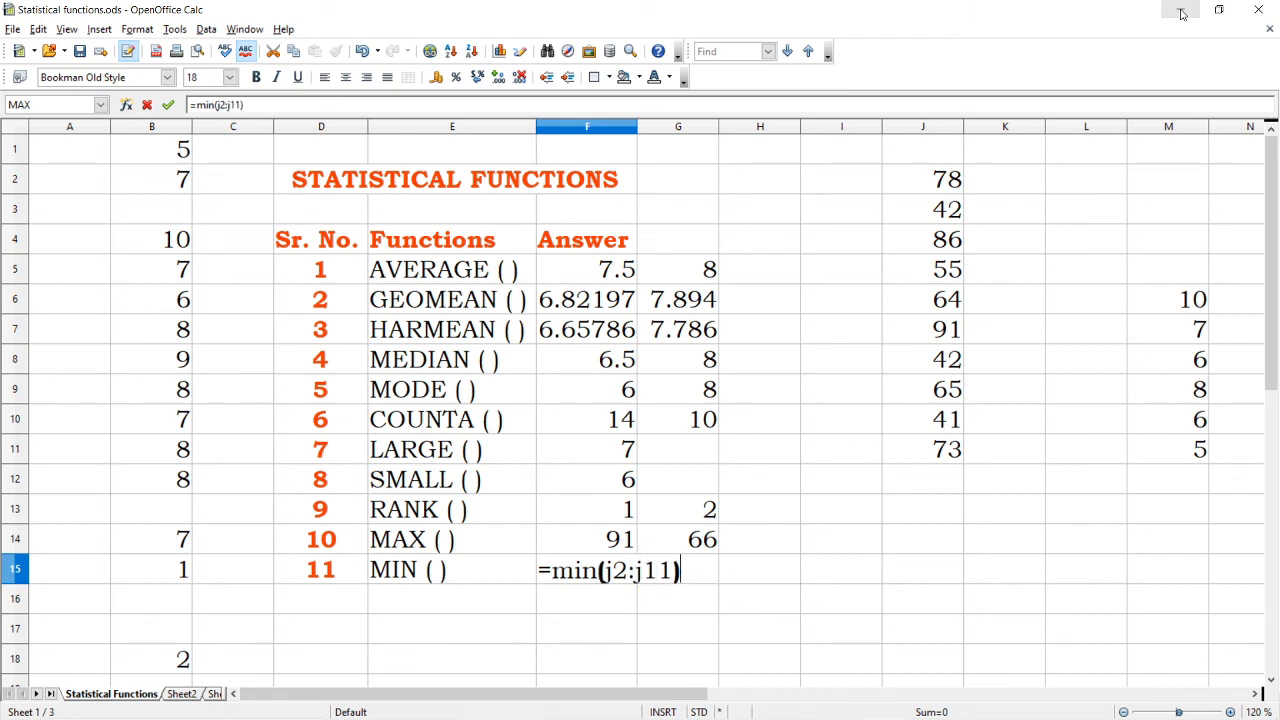
key(Return)
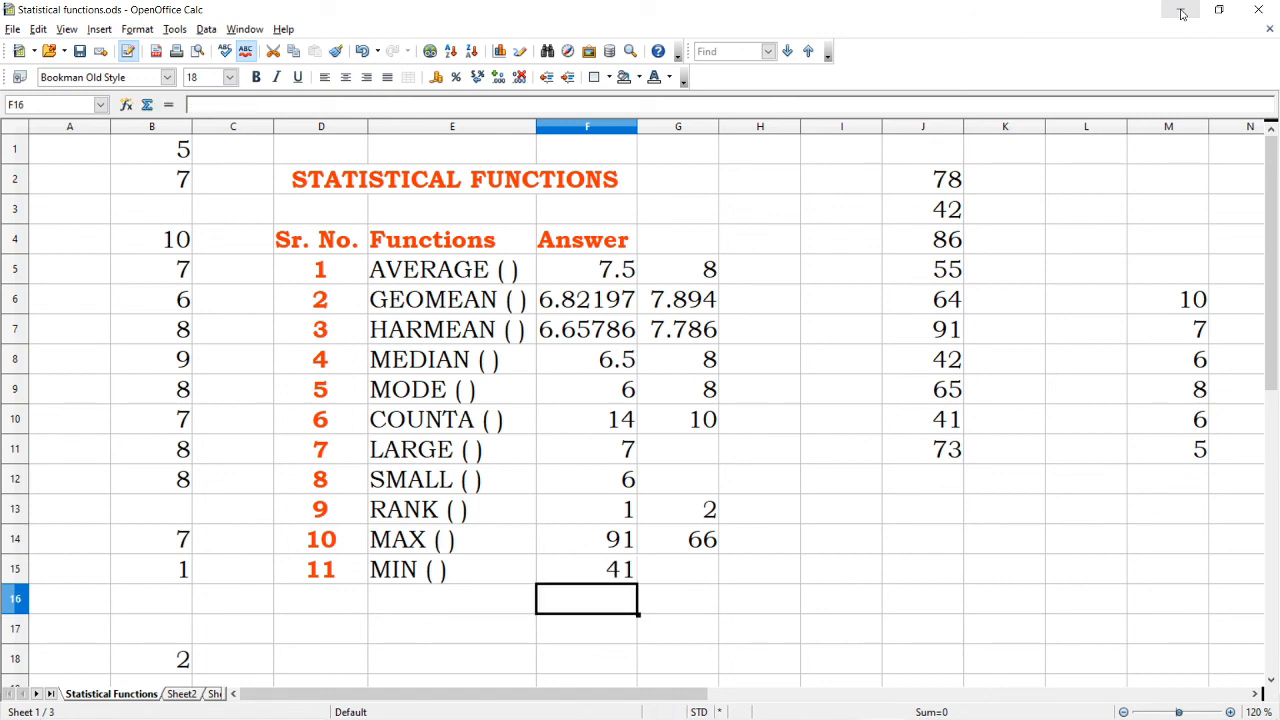
- Find the minimum of directly listed numbers in G15 with the formula =min(45;87;12;65;98;4)
key(Right)
key(Up)
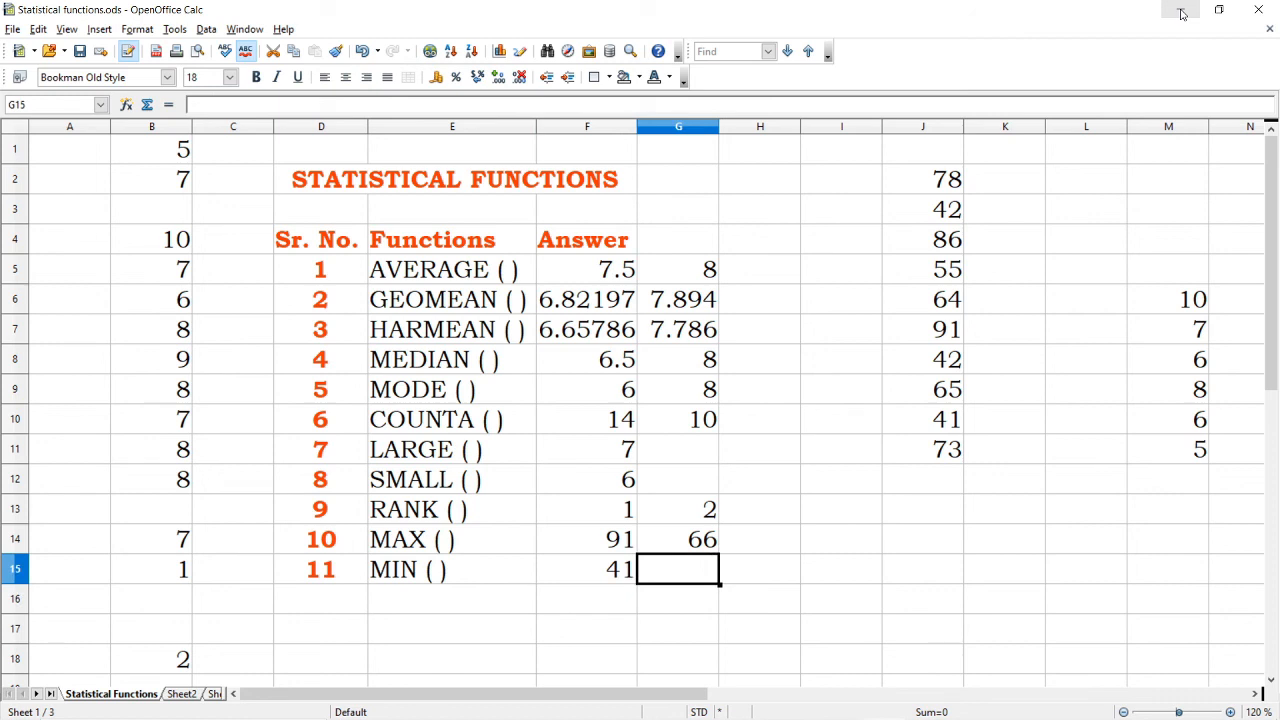
text(=m)
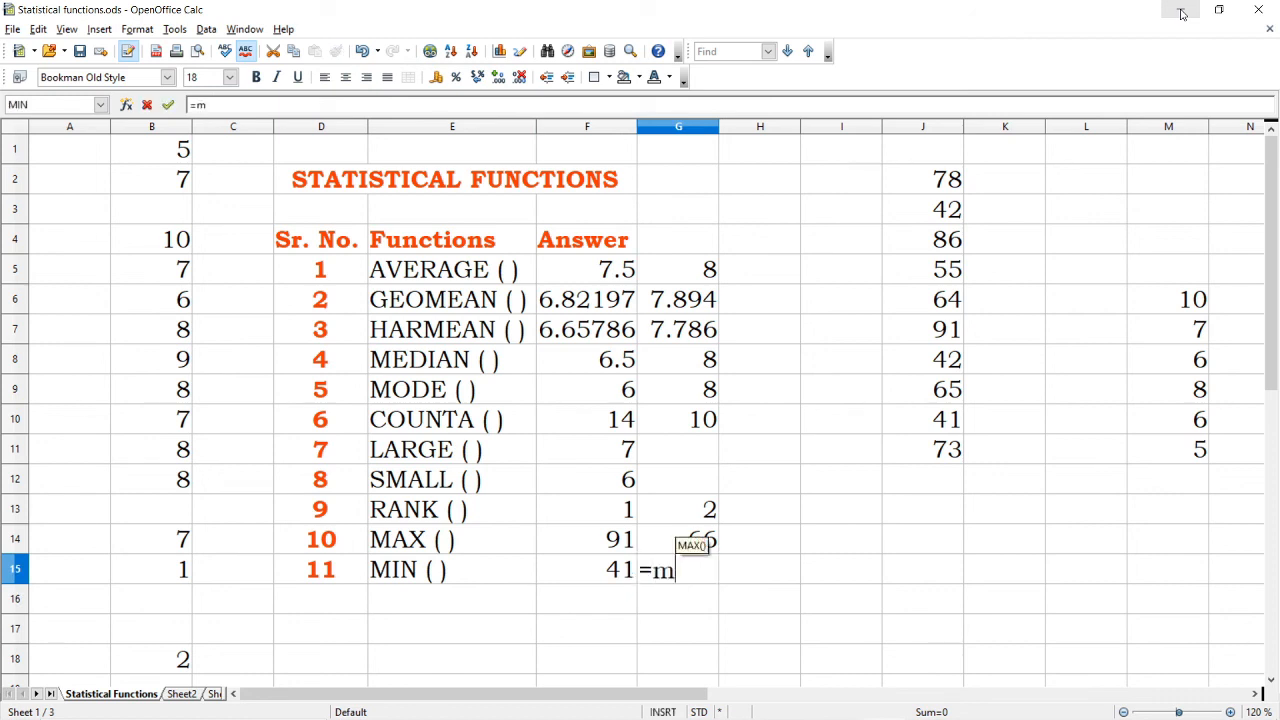
text(in()
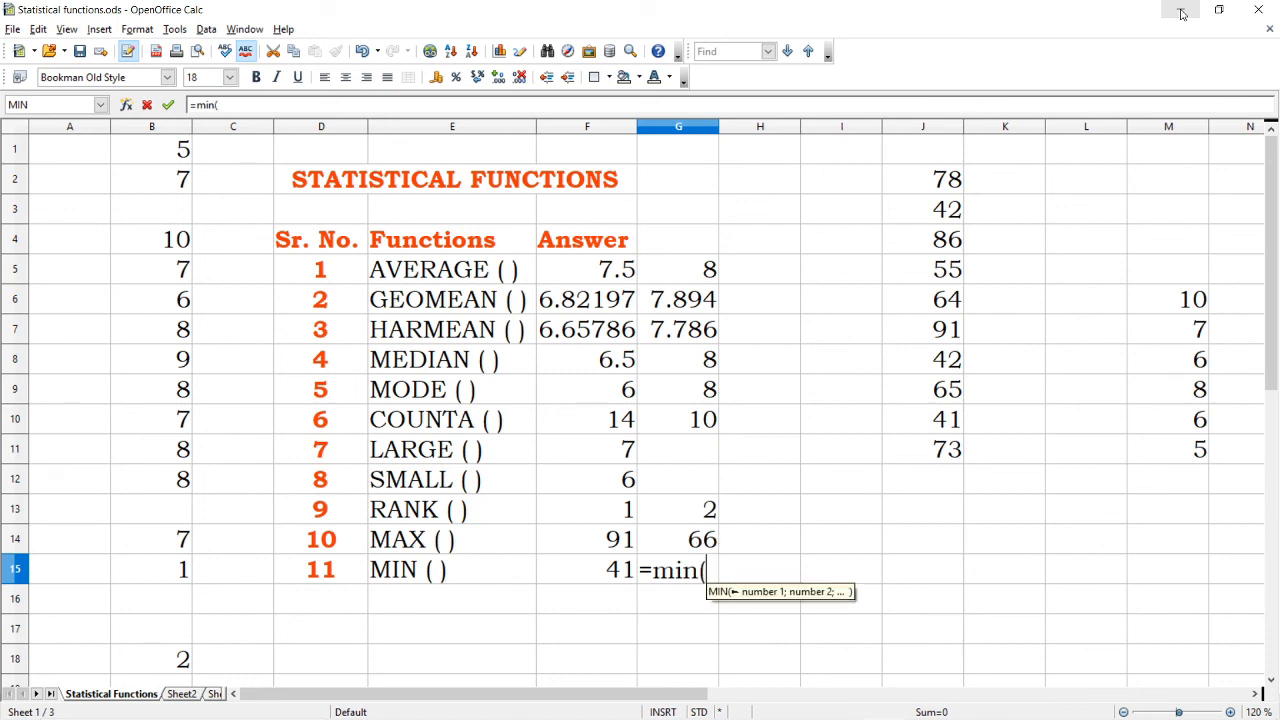
text(45)
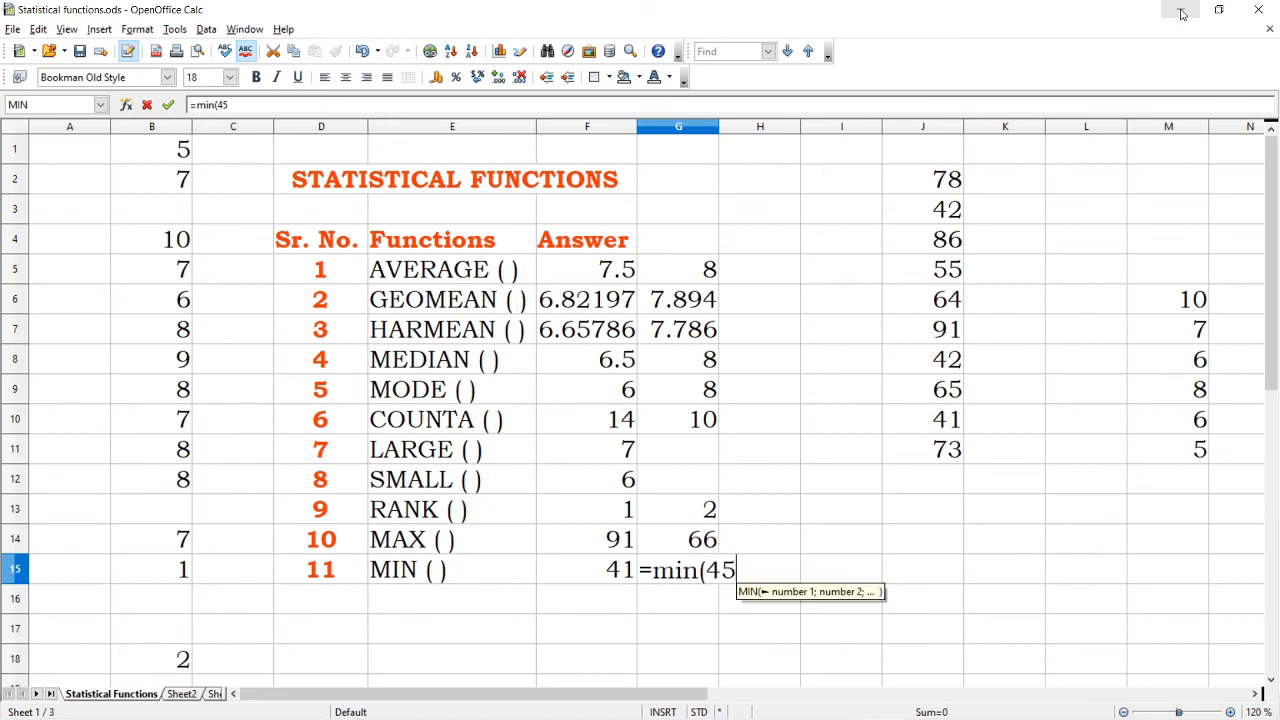
text(;8)
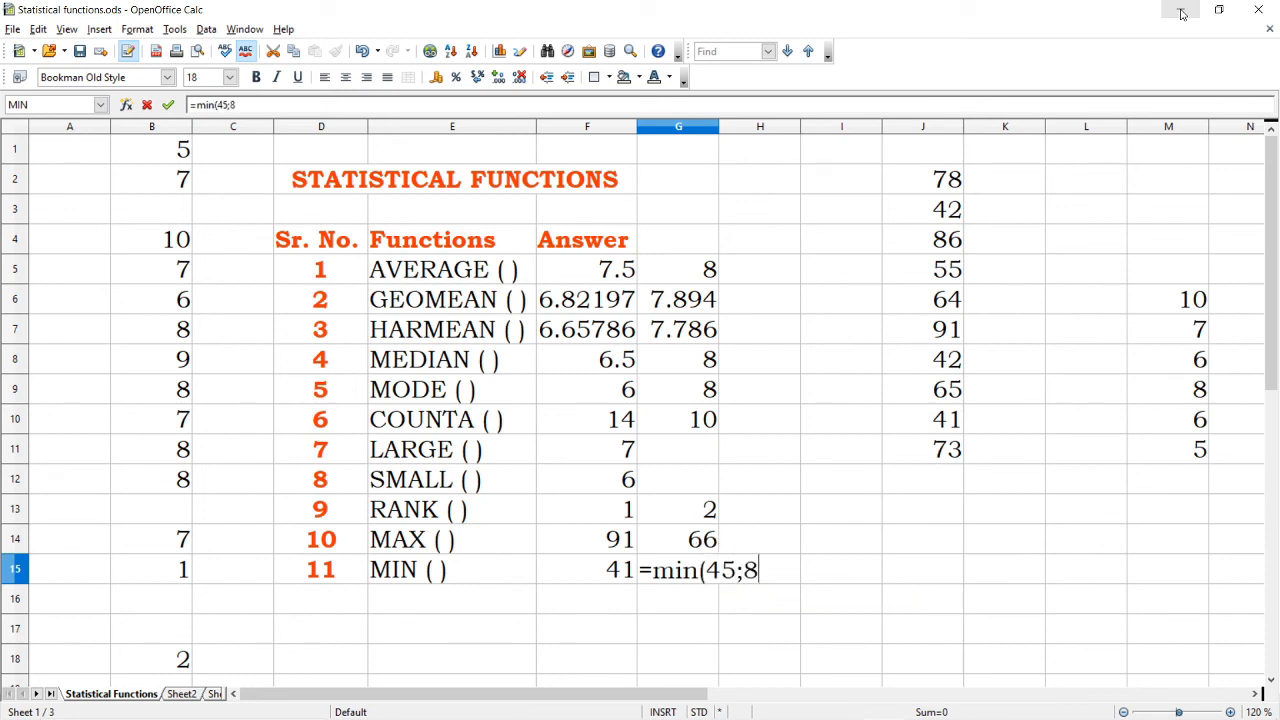
text(7;12;65)
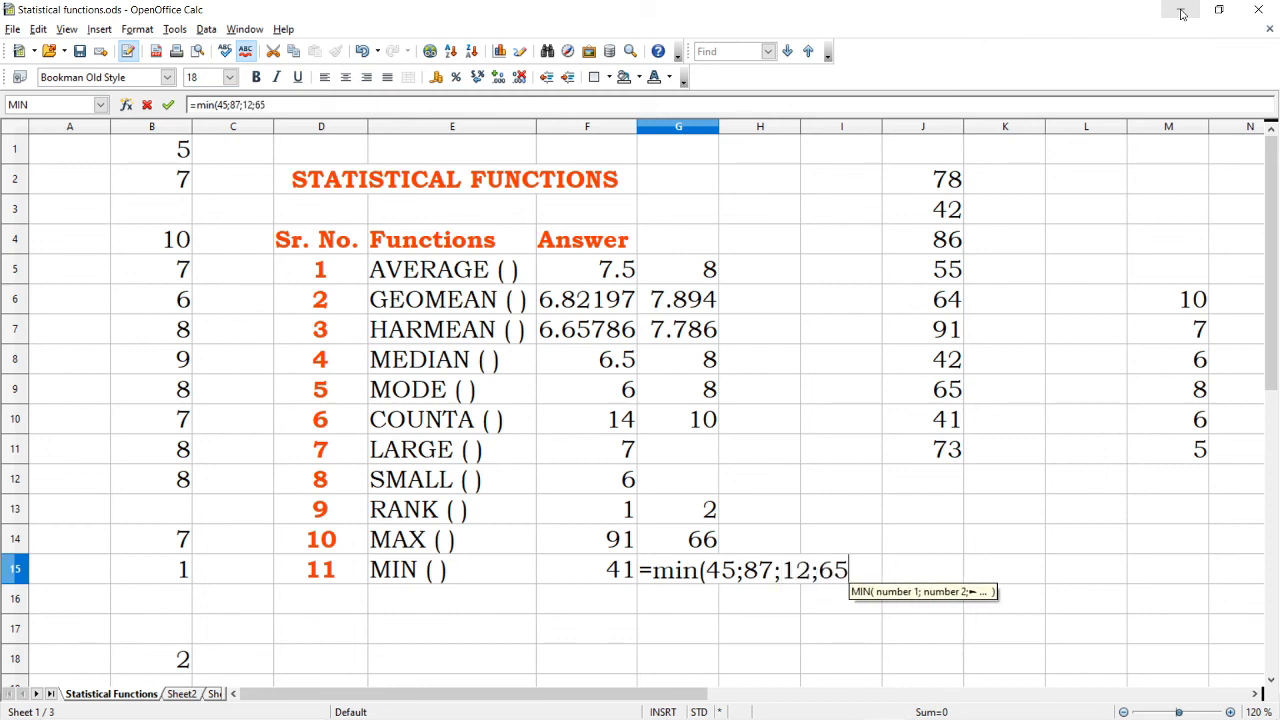
text(;98;4)
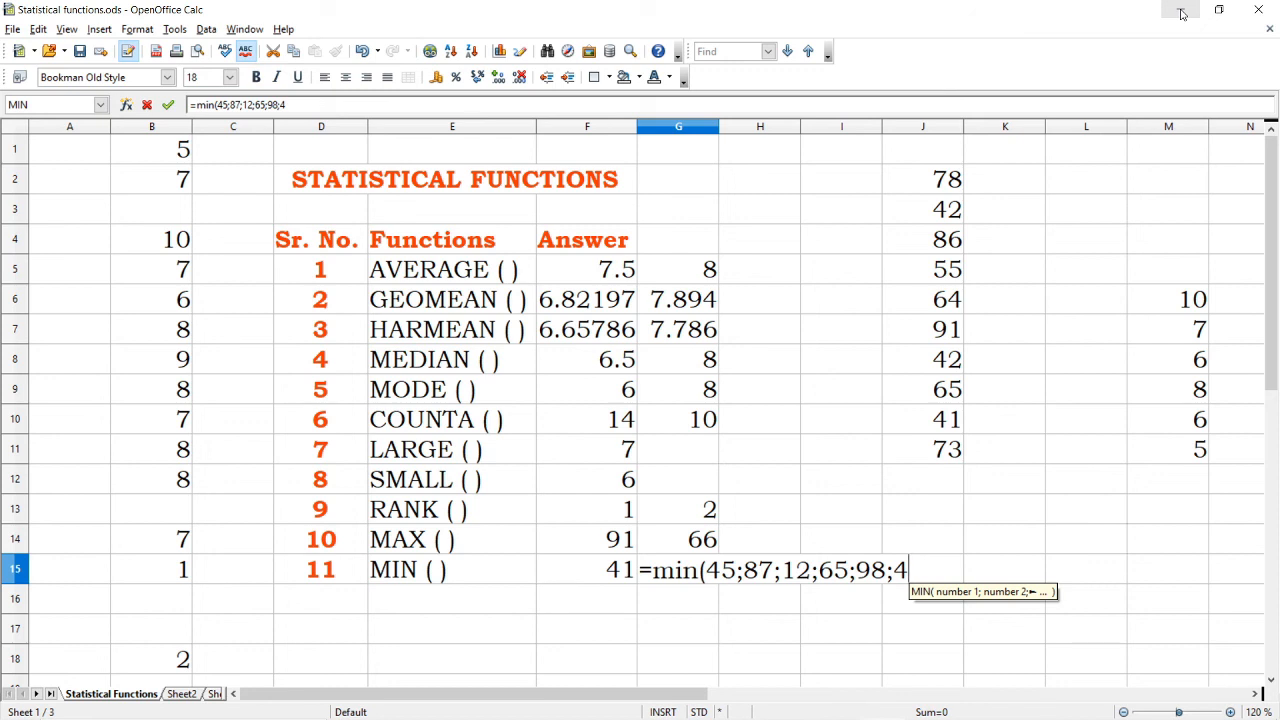
text())
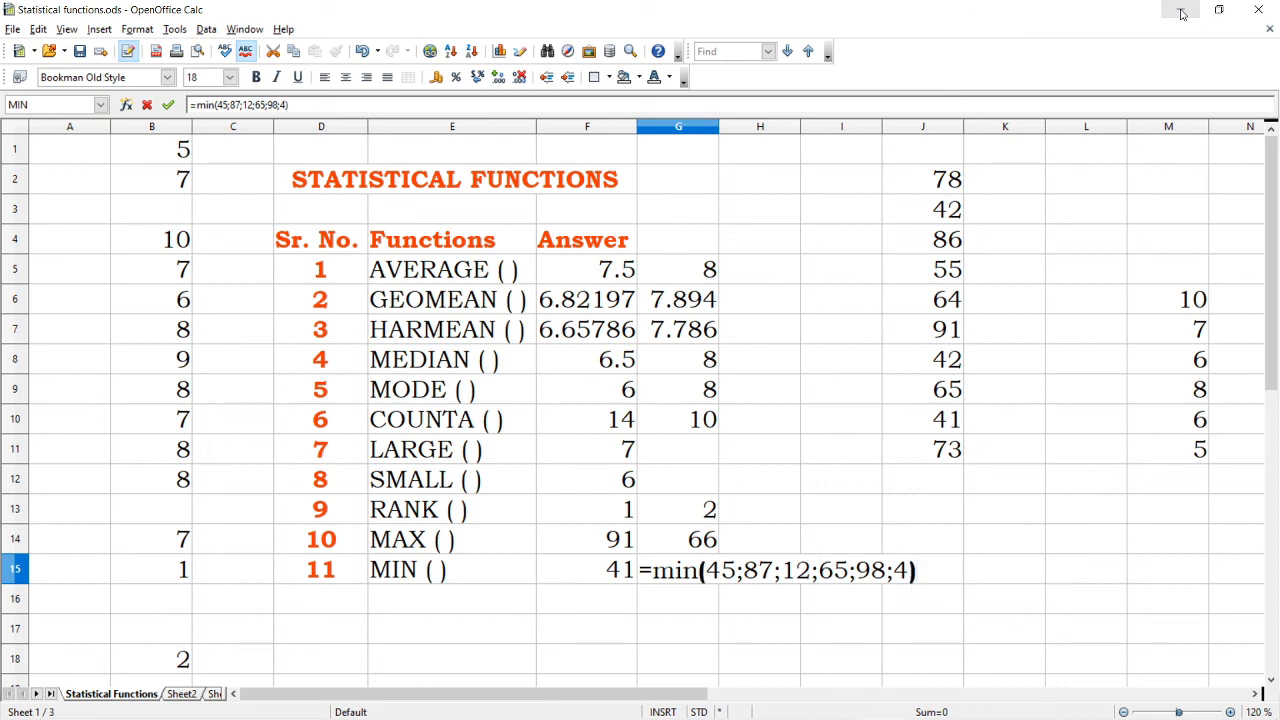
key(Return)
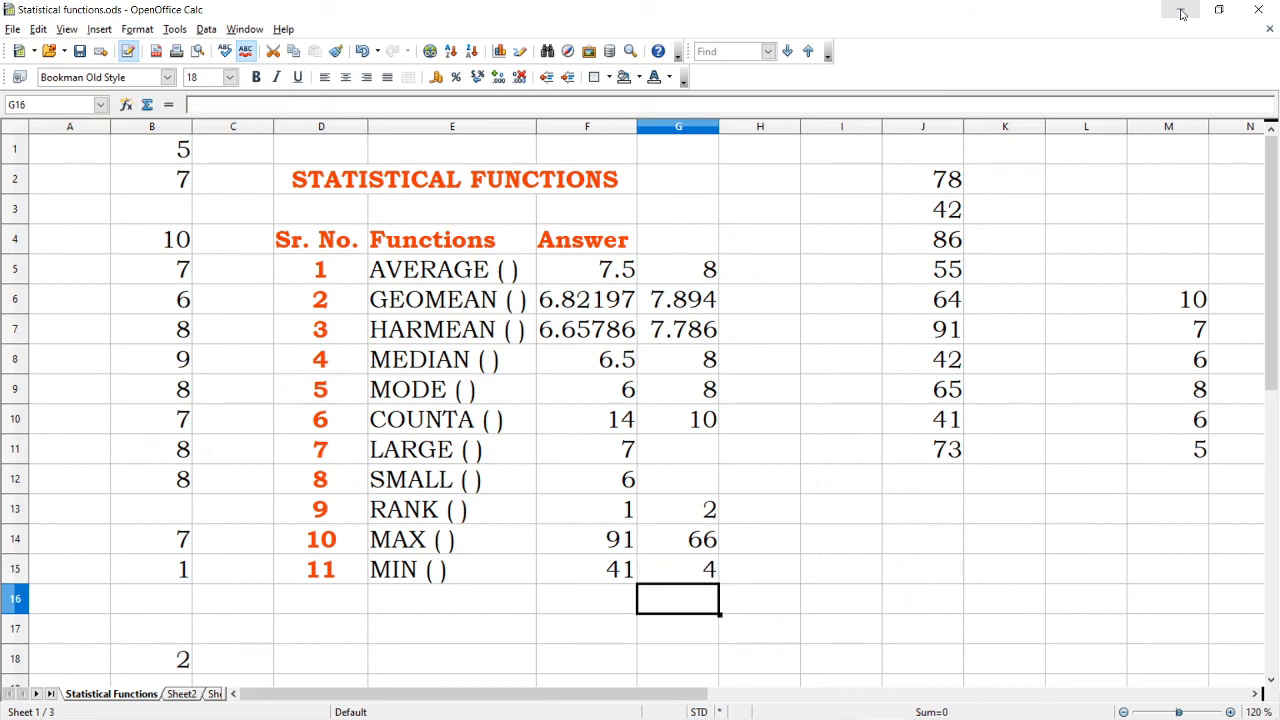